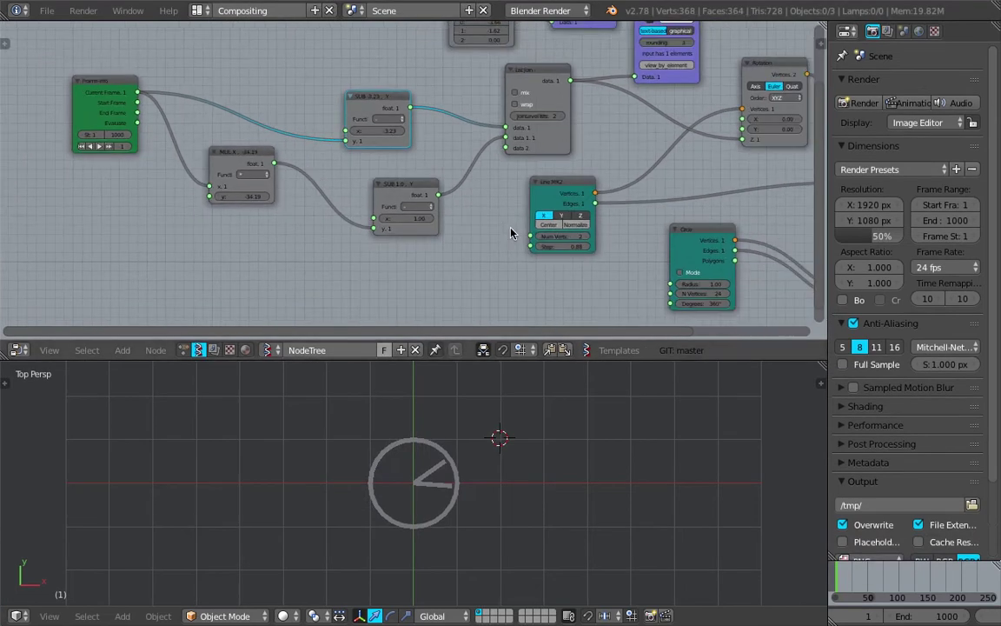
- Play the clock animation and examine the node tree that drives its hands and rim, then stop playback
mouse_move(485, 189)
middle_down()
mouse_move(96, 212)
mouse_move(465, 185)
middle_up()
scroll(461, 184, up, 4)
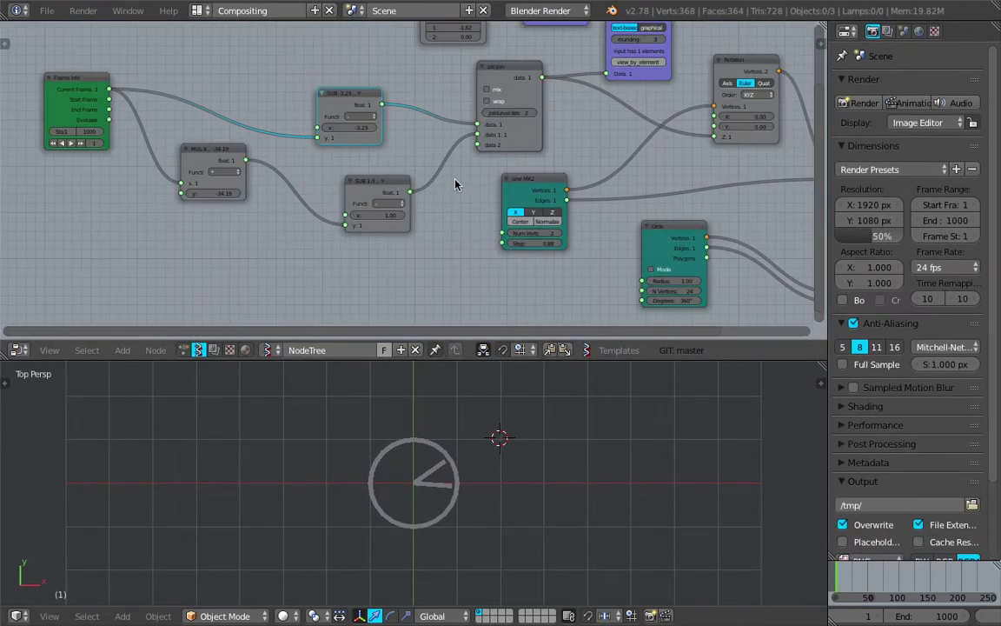
middle_drag(545, 472, 440, 513)
key(alt+a)
scroll(625, 168, down, 1)
middle_drag(487, 174, 242, 189)
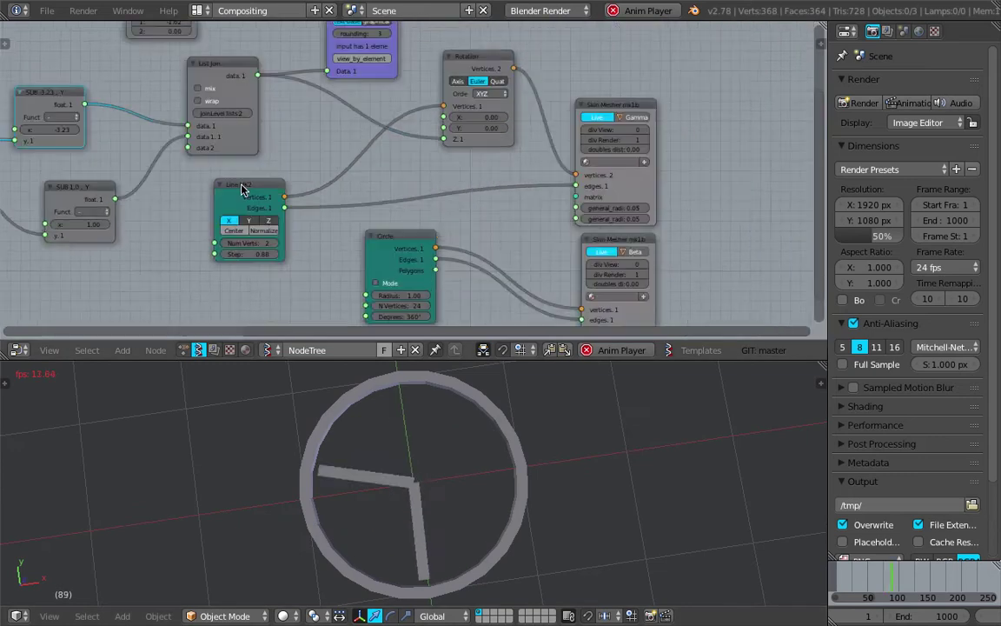
shift+scroll(521, 191, down, 1)
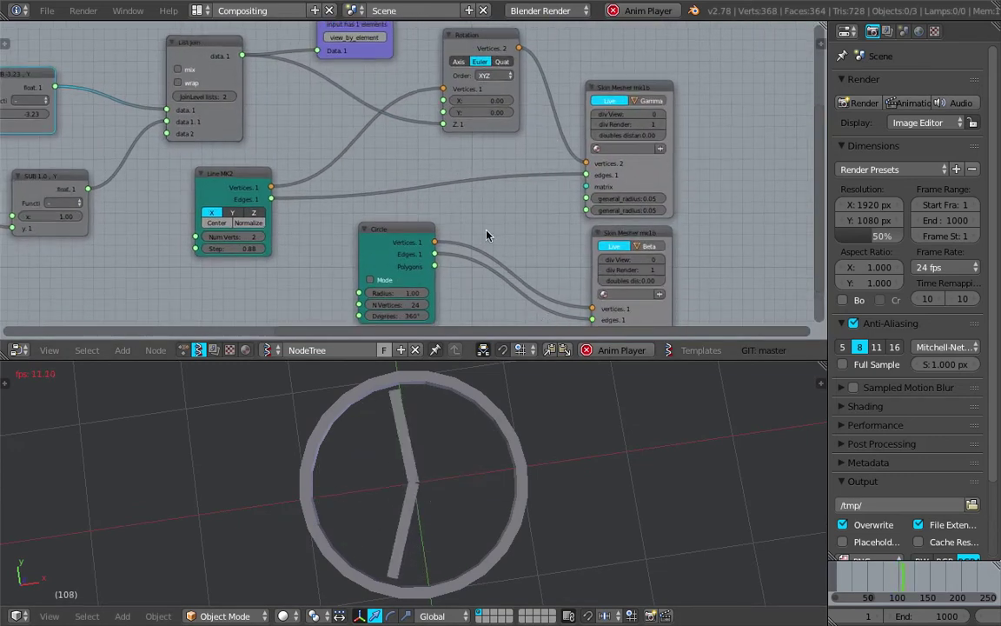
key(Escape)
- Select the upper clock hand in the 3D view and examine its skin and subdivision modifiers
right_click(470, 447)
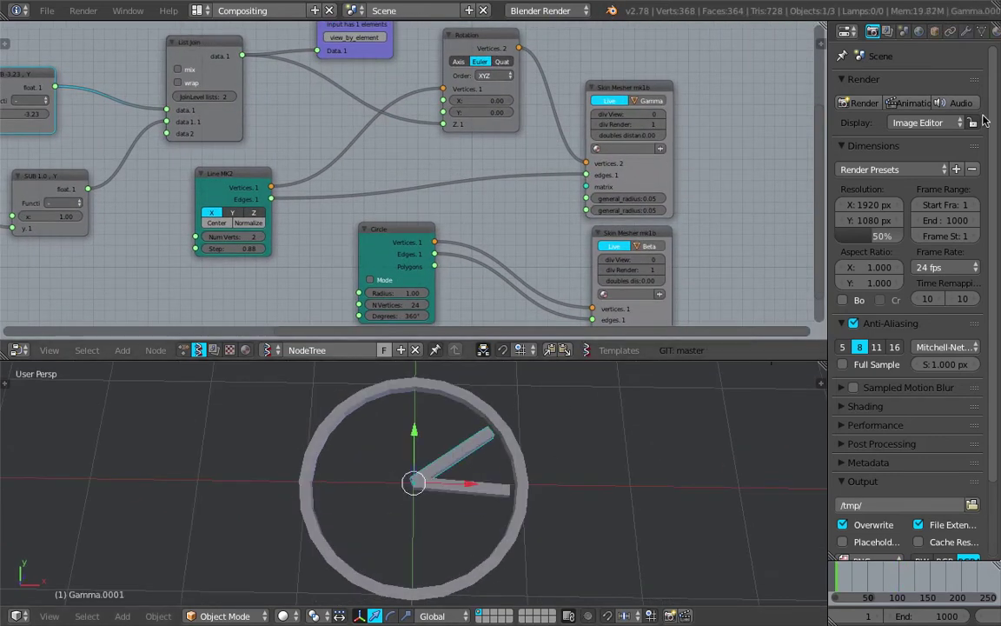
middle_drag(606, 421, 592, 411)
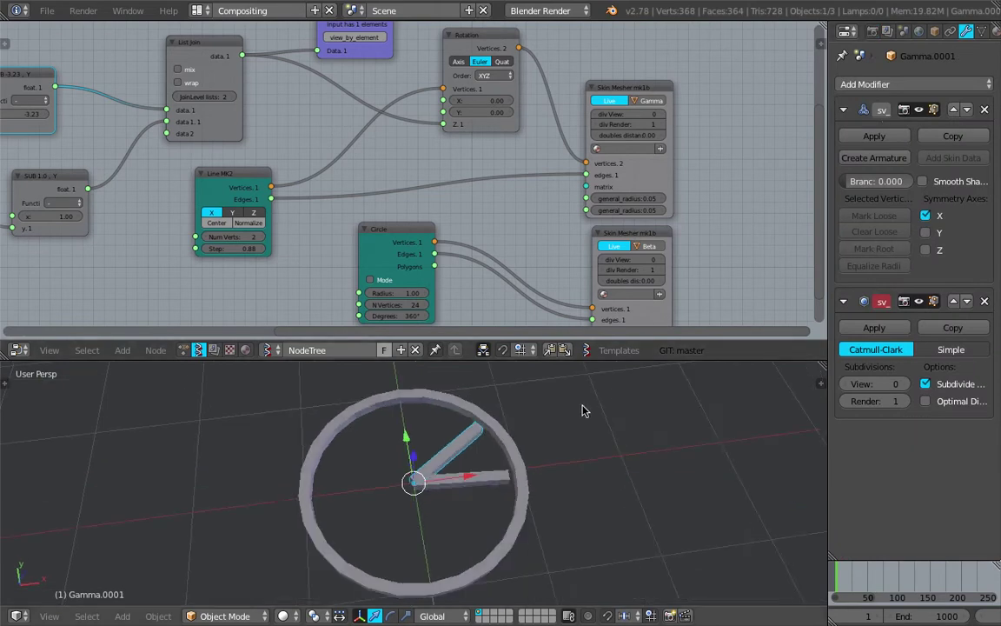
mouse_move(515, 473)
middle_down()
mouse_move(505, 415)
mouse_move(524, 476)
middle_up()
middle_drag(442, 241, 588, 229)
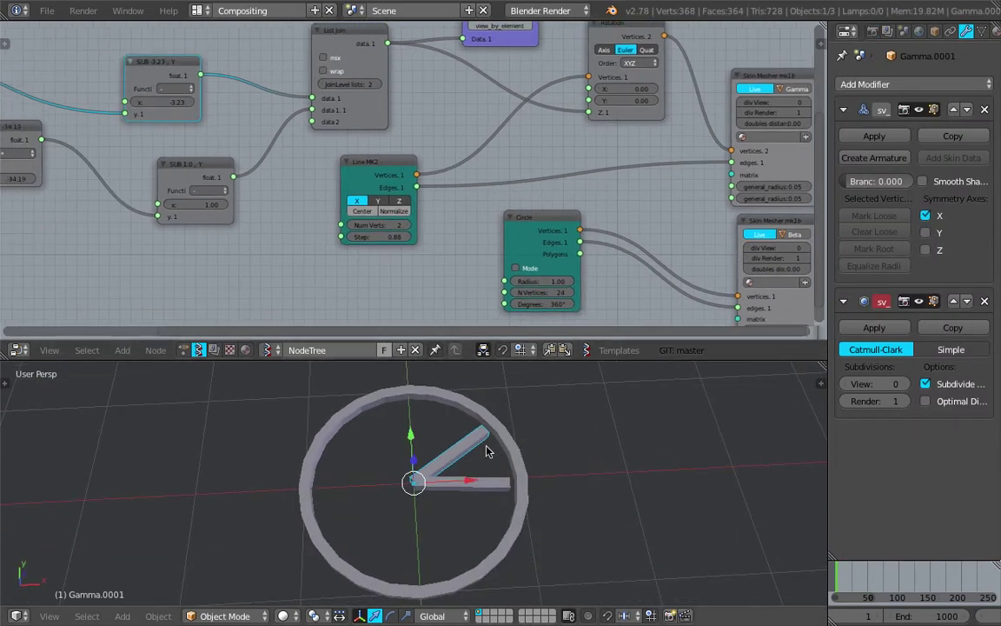
- Play the animation and set x to 1 on the subtract node linked directly to the current frame
key(alt+a)
scroll(467, 203, down, 2)
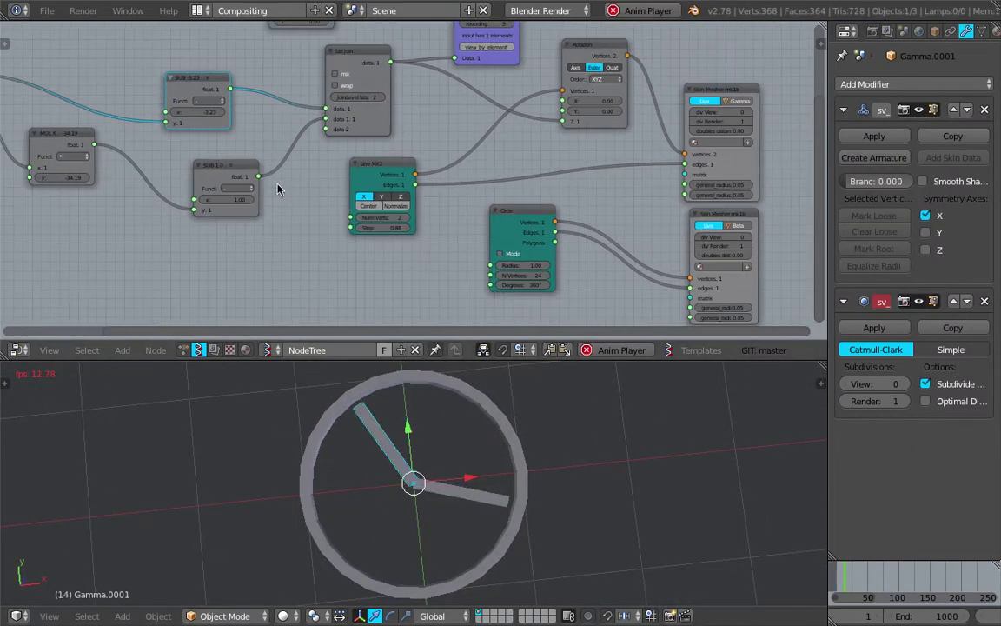
middle_drag(65, 163, 389, 194)
scroll(443, 146, up, 3)
scroll(442, 151, up, 5)
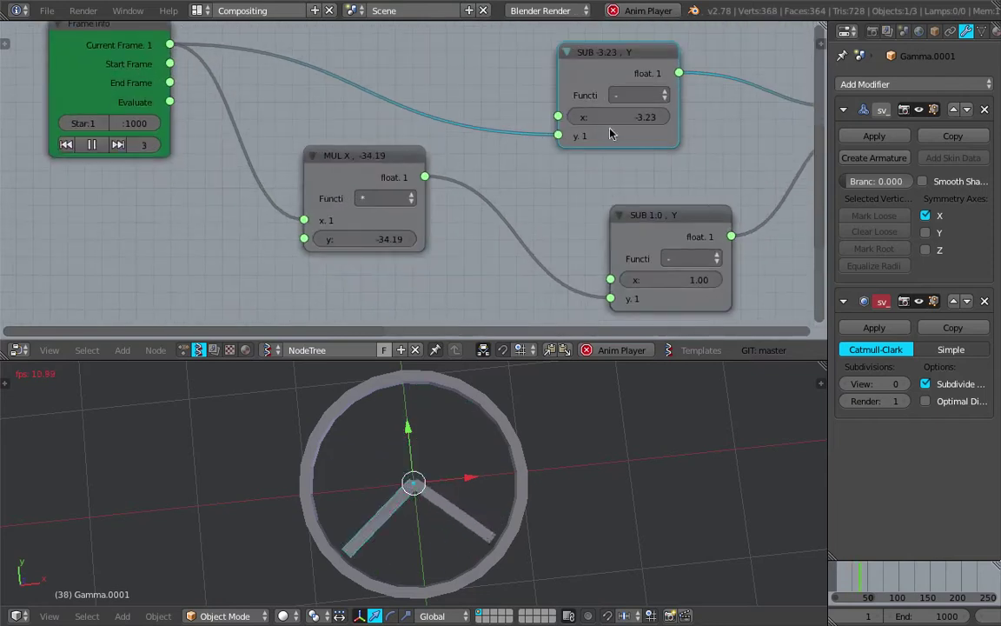
click(645, 120)
text(1)
key(Return)
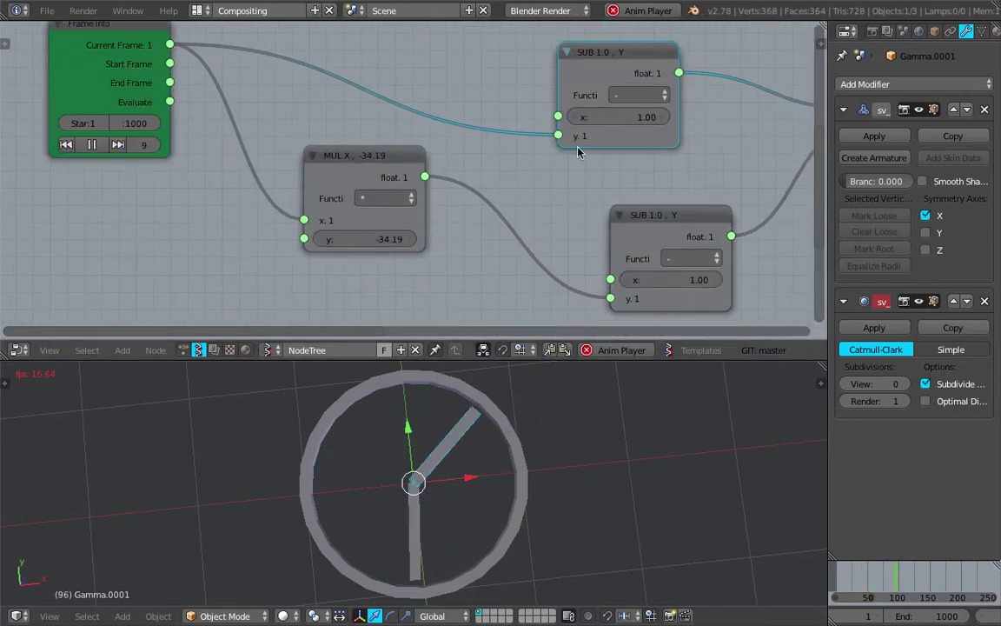
- Set the multiply node's y value to 20 while the animation plays
click(676, 281)
key(Escape)
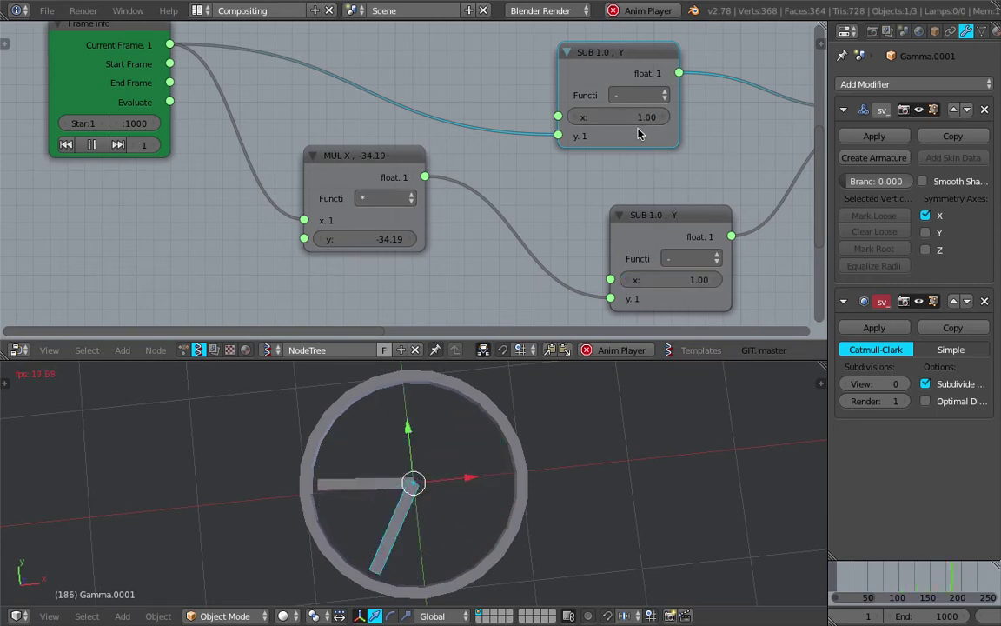
click(386, 238)
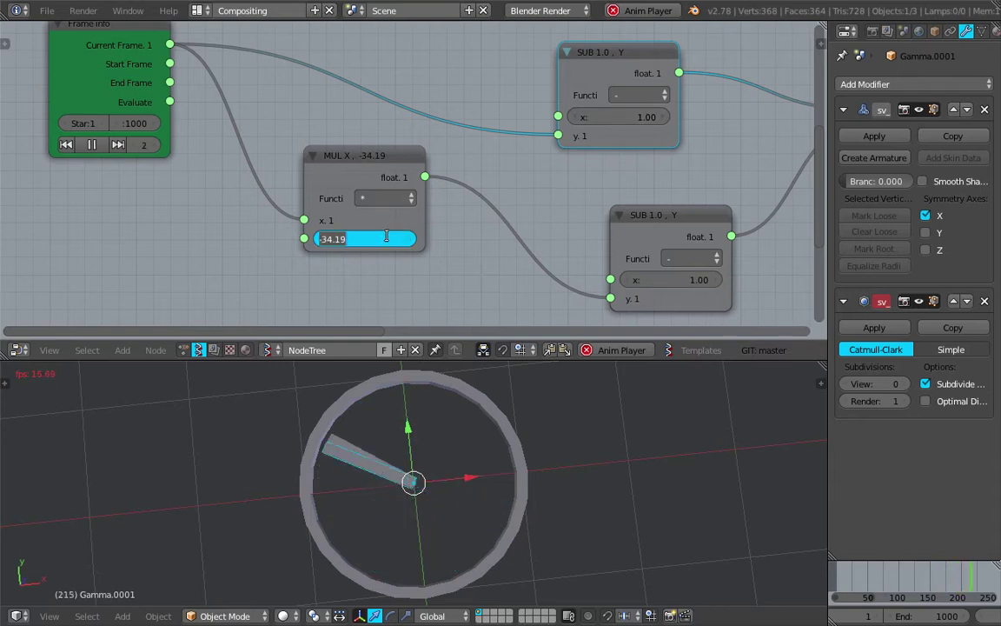
text(20)
key(Return)
- Watch the running clock animation and review the whole node tree, then stop playback
scroll(561, 477, down, 2)
key(a)
middle_drag(560, 476, 543, 489)
scroll(554, 453, down, 2)
middle_drag(776, 166, 219, 130)
scroll(450, 152, down, 7)
key(Escape)
- Reload the start-up file and delete all default objects, with the 3D view set to top view
click(46, 11)
click(57, 27)
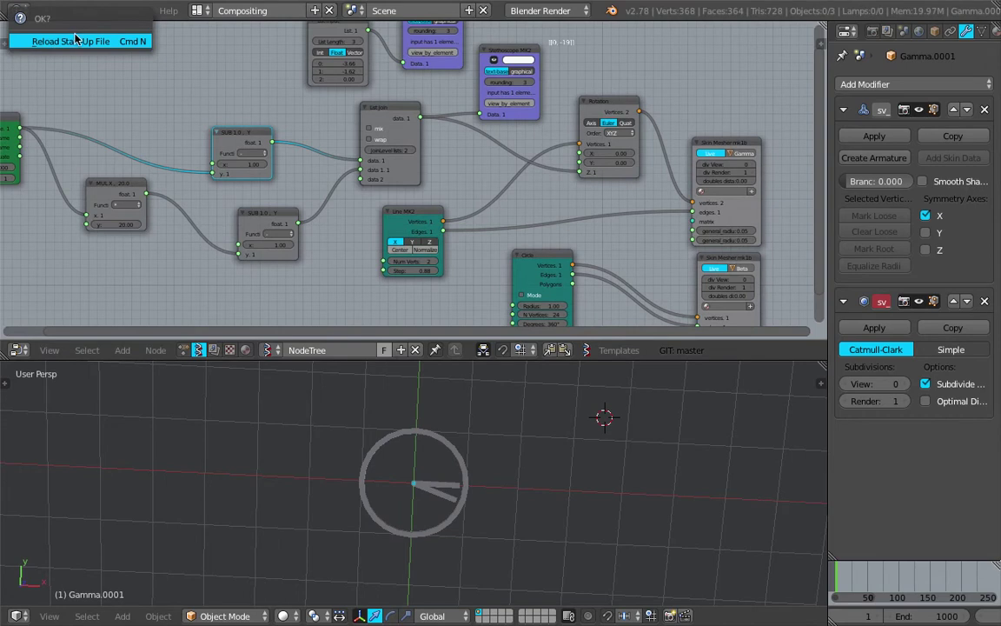
click(78, 42)
key(a)
key(a)
key(Delete)
middle_drag(472, 183, 535, 276)
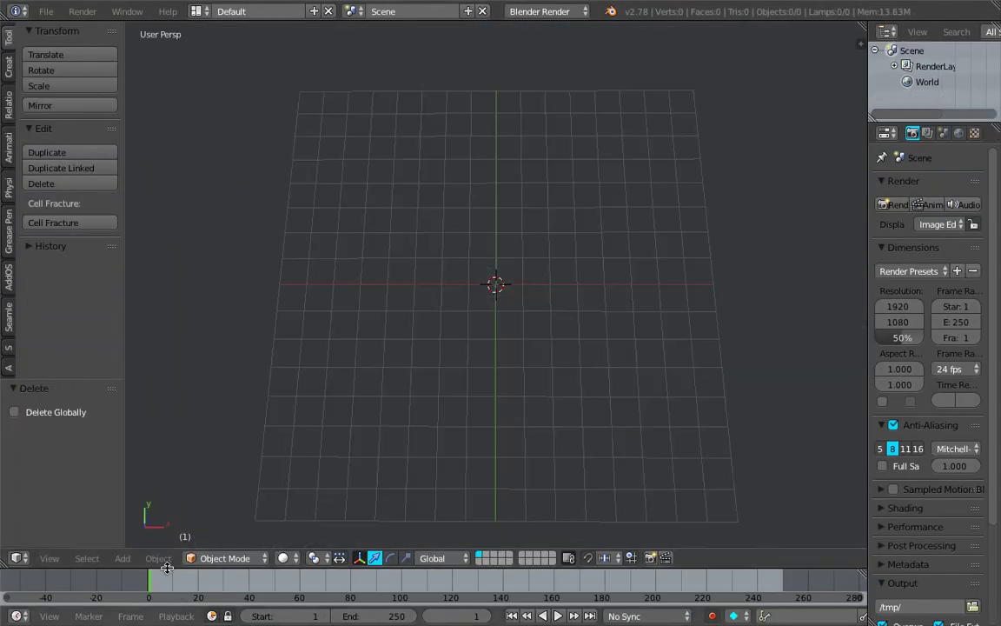
click(49, 558)
click(124, 486)
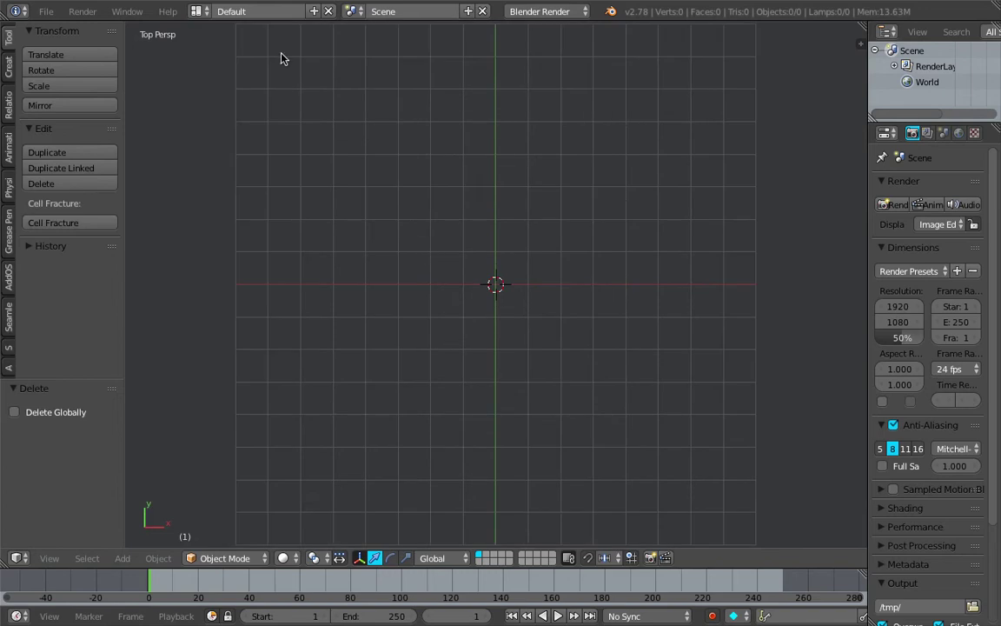
- Set up the Compositing layout with a new Sverchok node tree above a full-width 3D view
click(198, 11)
click(228, 65)
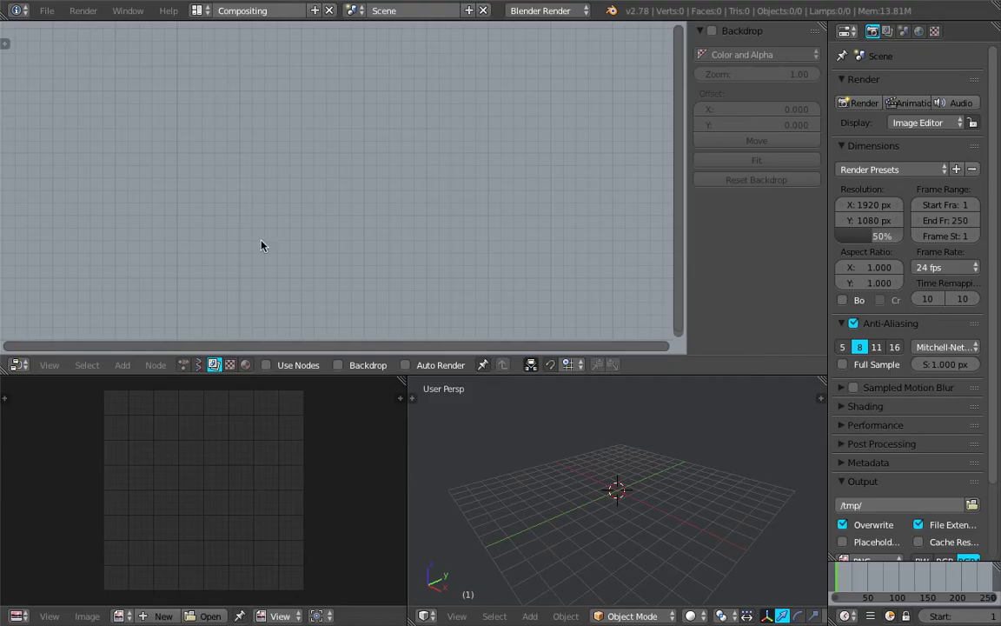
click(199, 364)
drag(402, 381, 335, 384)
click(301, 364)
- Try to add a node by searching the Sverchok nodes for "ci"
key(shift+a)
click(262, 123)
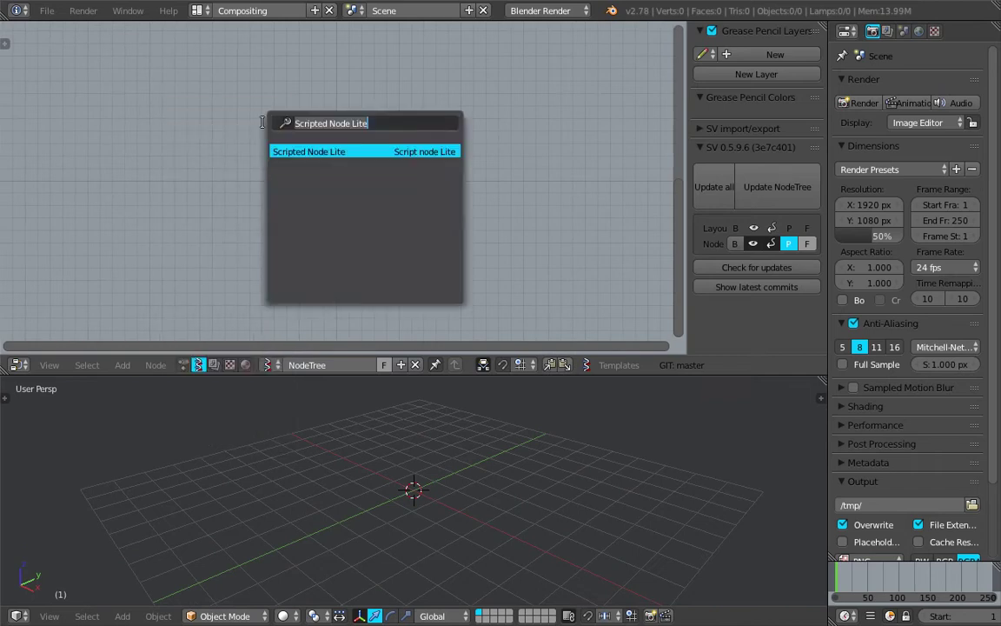
text(ci)
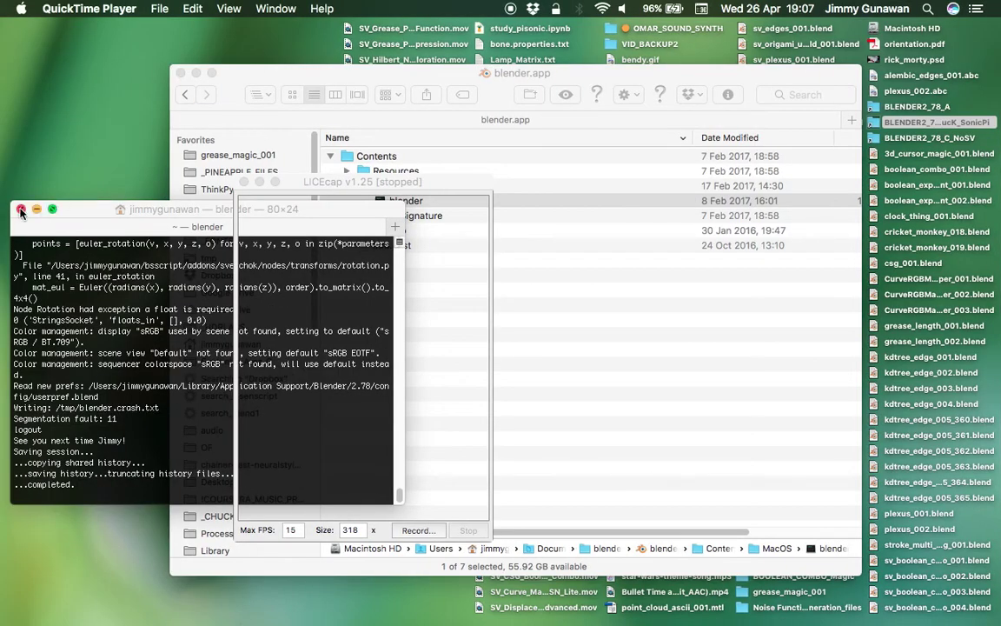
- Close the old terminal window, relaunch Blender from the blender executable in the MacOS folder and dismiss the crash report
click(21, 209)
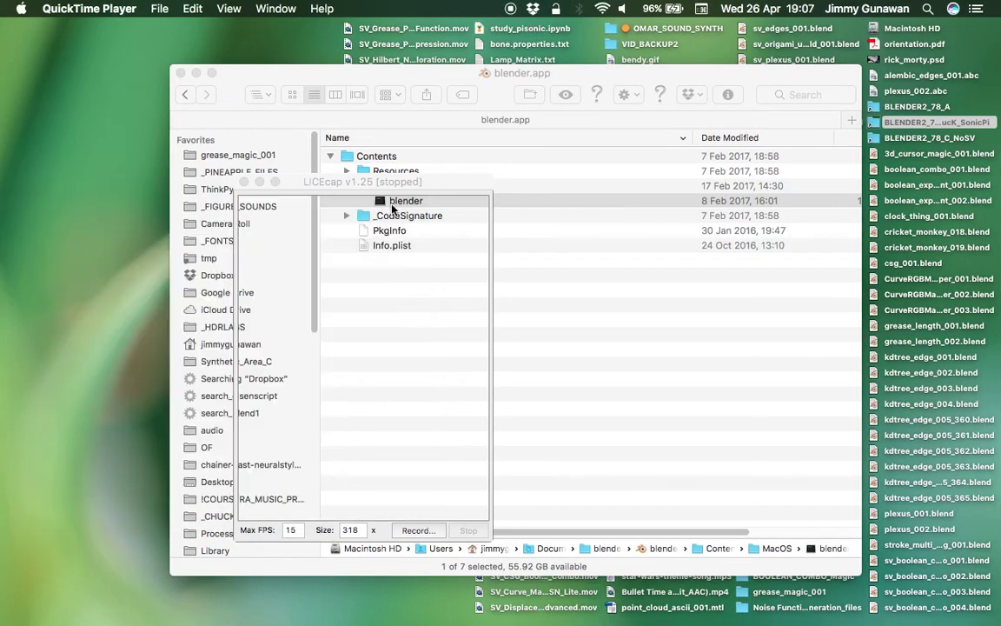
click(407, 70)
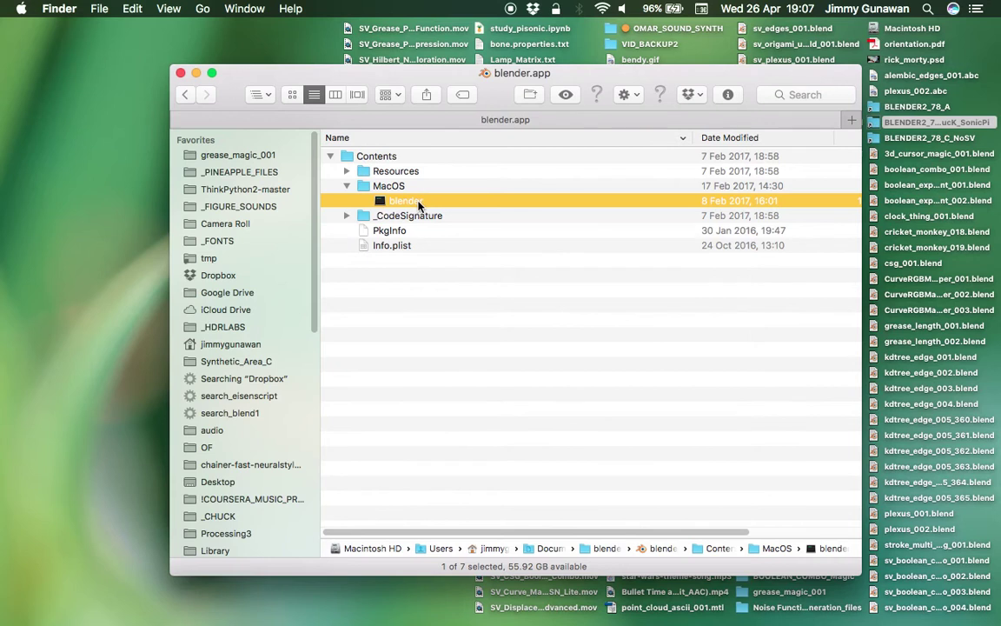
double_click(408, 200)
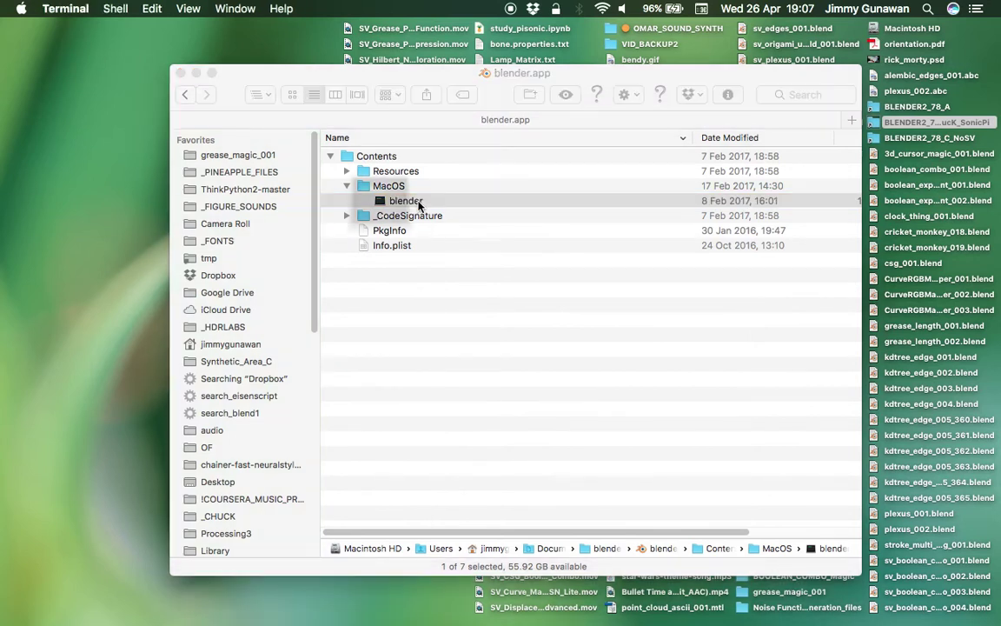
drag(351, 211, 327, 121)
drag(415, 83, 457, 80)
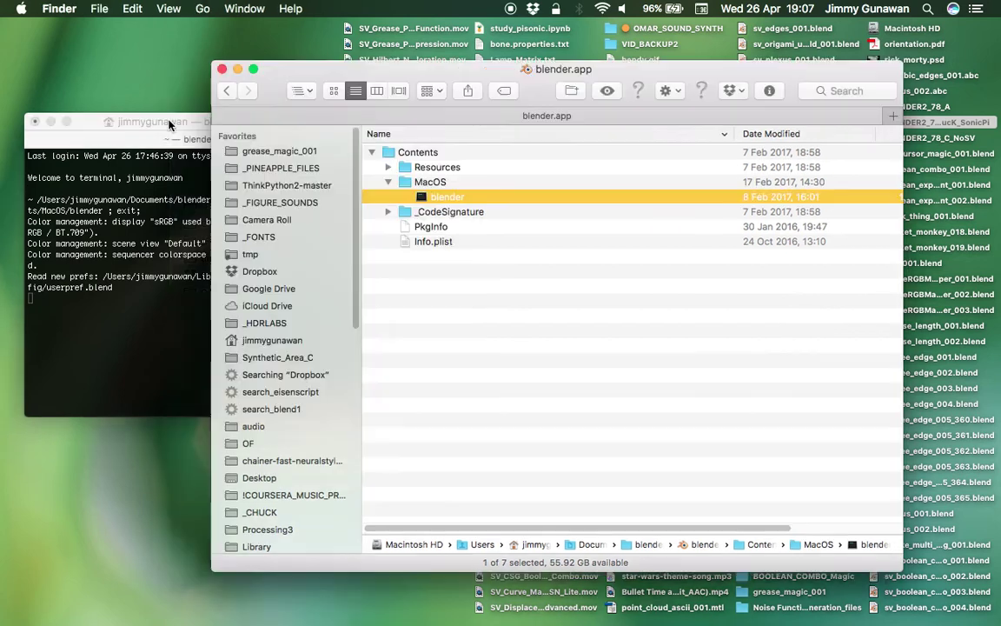
click(169, 124)
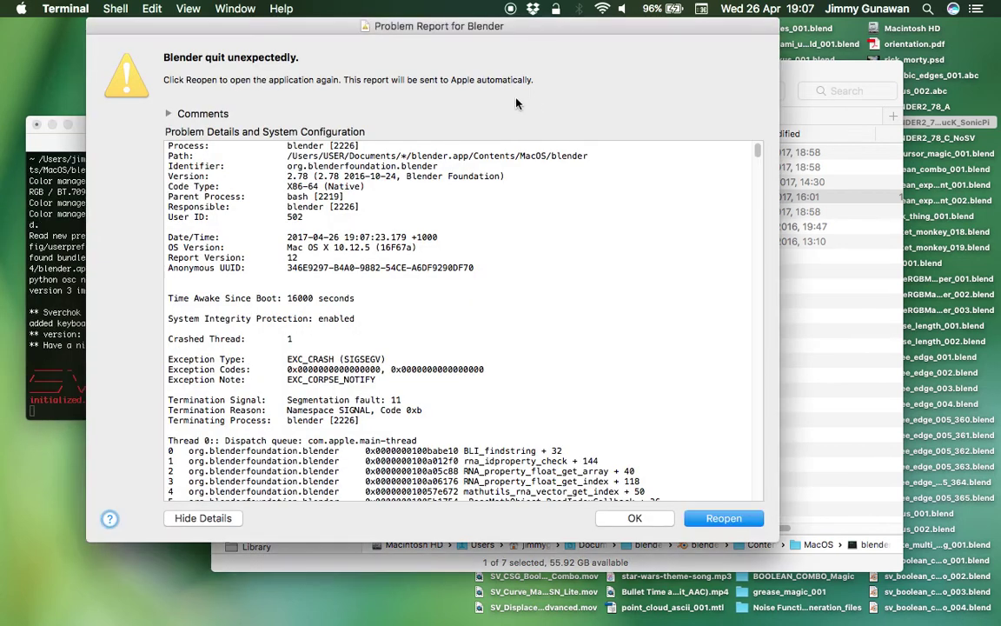
click(660, 518)
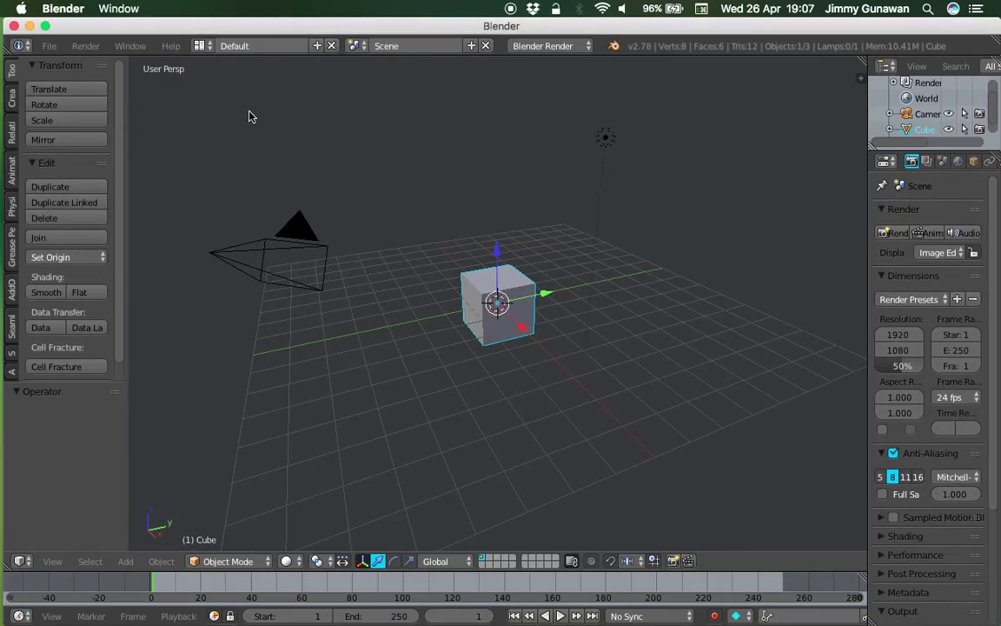
- Switch to the Compositing screen layout and create a new Sverchok node tree
click(199, 46)
click(215, 90)
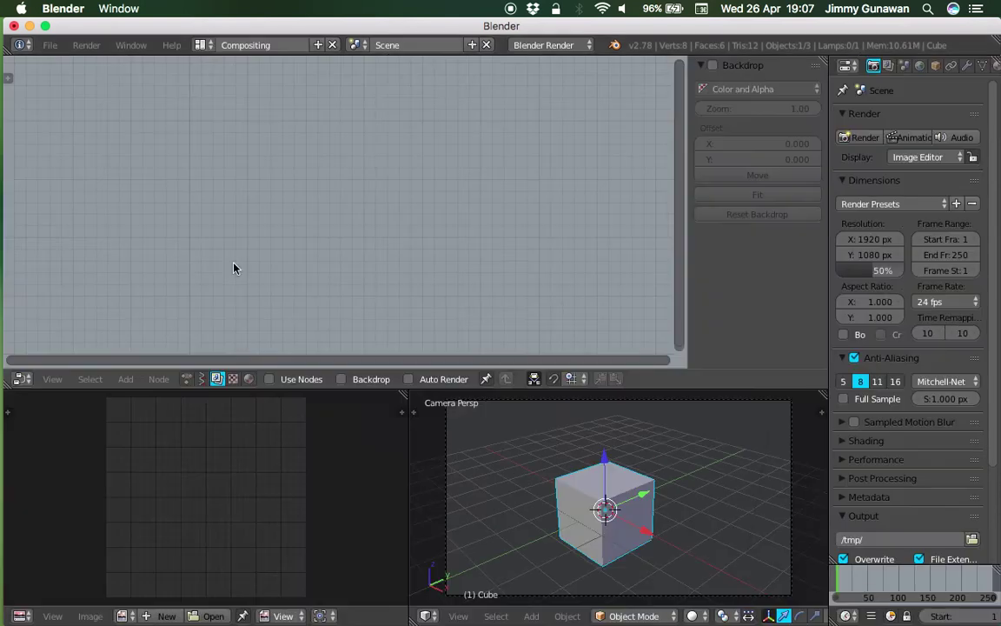
click(202, 379)
- Add a Circle node and a Viewer Draw node beside it to the node tree
key(alt+space)
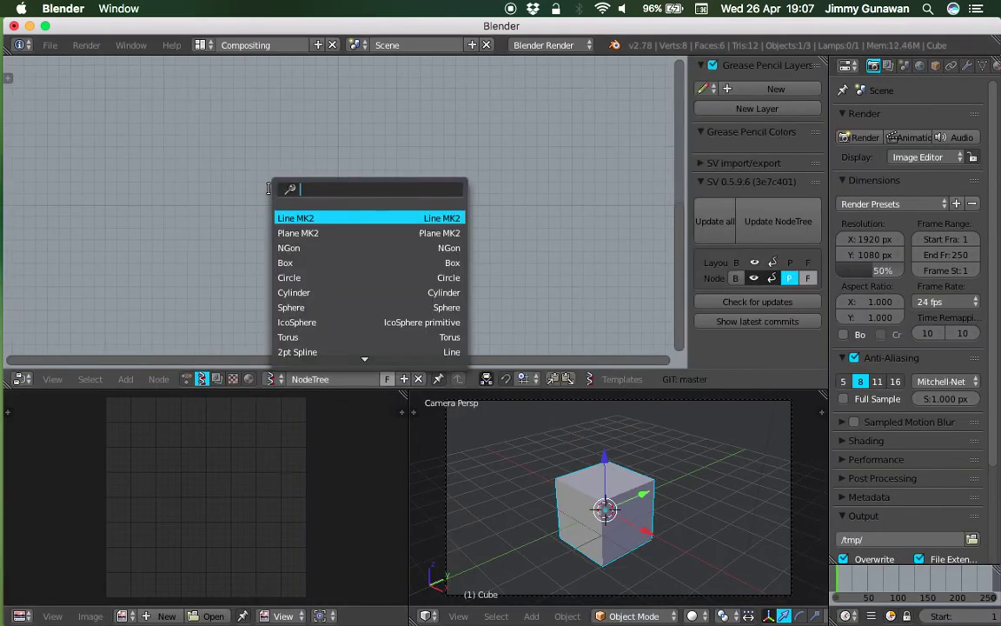
text(cir)
key(Return)
click(269, 191)
key(alt+space)
text(vie)
key(Return)
click(483, 170)
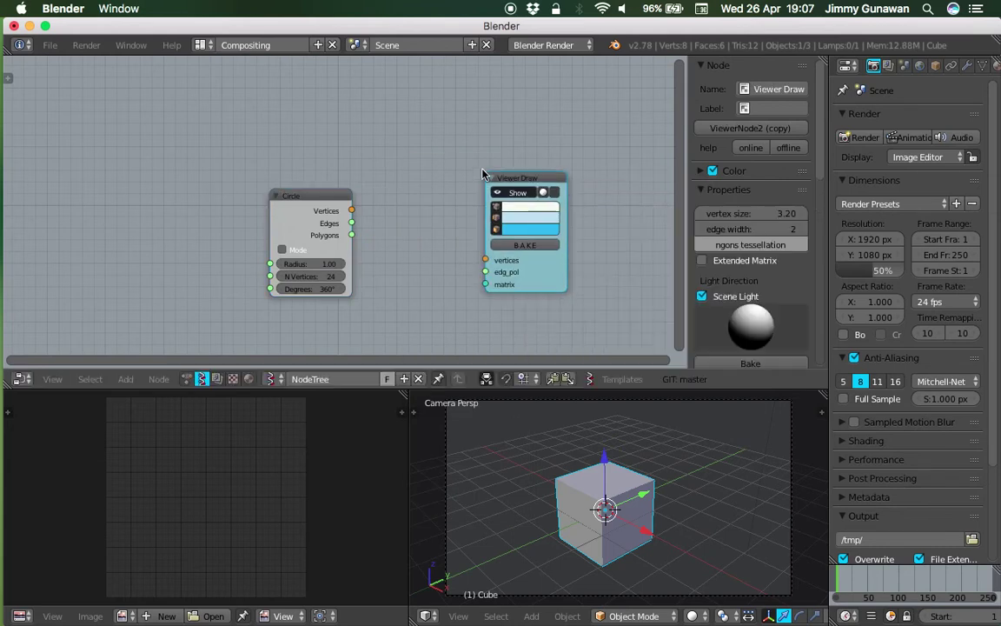
- Link the Circle node's Vertices and Edges outputs to the Viewer Draw node's vertices and edg_pol inputs
mouse_move(337, 205)
mouse_down()
mouse_move(416, 221)
mouse_move(381, 196)
mouse_move(485, 260)
mouse_up()
drag(396, 212, 485, 272)
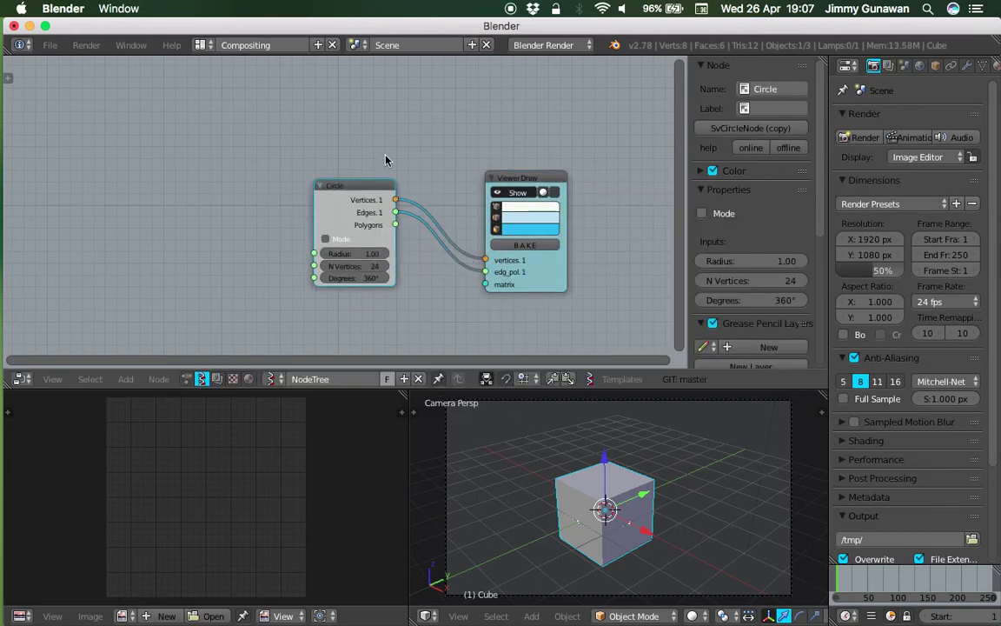
scroll(355, 159, up, 4)
middle_drag(353, 159, 297, 131)
- Delete all default objects from the scene and set the 3D view to top view
middle_drag(608, 500, 674, 551)
key(a)
key(a)
key(x)
click(636, 504)
scroll(675, 552, up, 2)
click(458, 616)
click(480, 545)
scroll(566, 477, up, 3)
scroll(328, 252, down, 1)
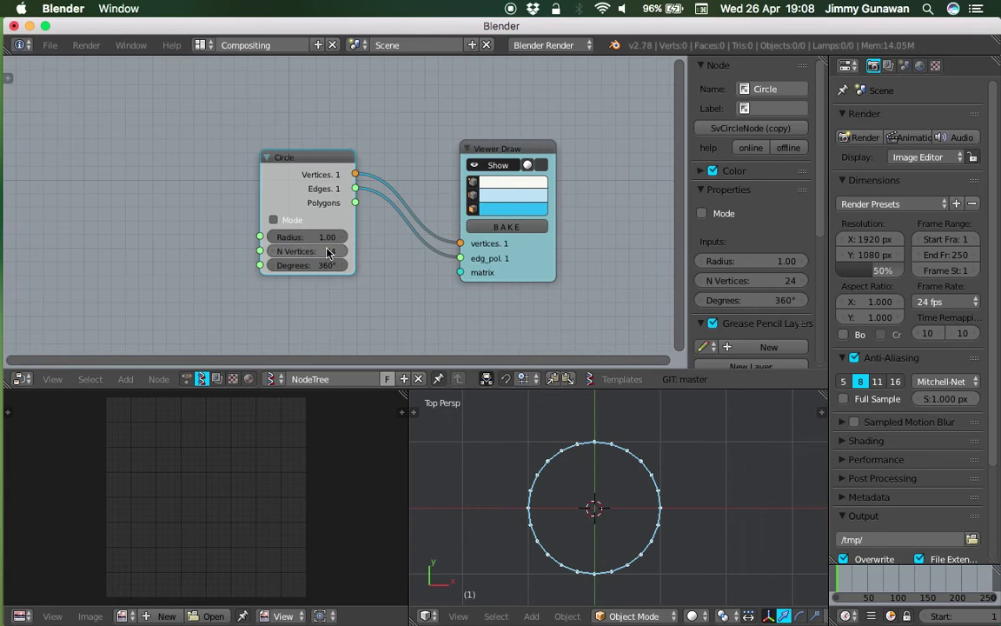
- Set the Circle node's radius to 2.00 and move the Viewer Draw node slightly higher
mouse_move(326, 236)
mouse_down()
mouse_move(299, 240)
mouse_move(328, 251)
mouse_move(361, 242)
mouse_up()
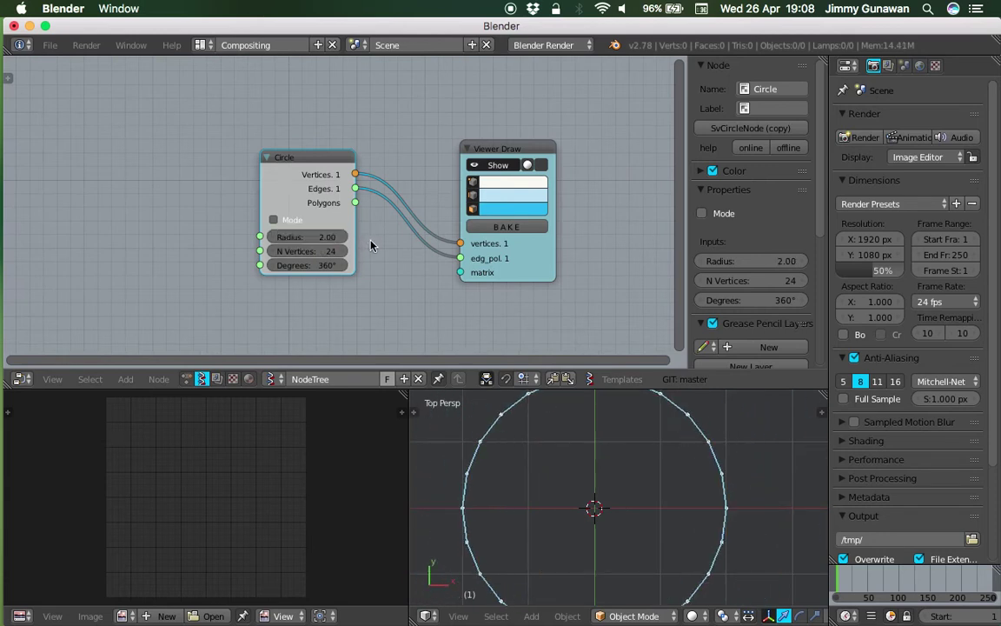
scroll(374, 245, down, 3)
middle_drag(435, 270, 402, 263)
drag(441, 252, 467, 225)
middle_drag(474, 235, 440, 219)
middle_drag(477, 284, 470, 277)
scroll(613, 492, down, 2)
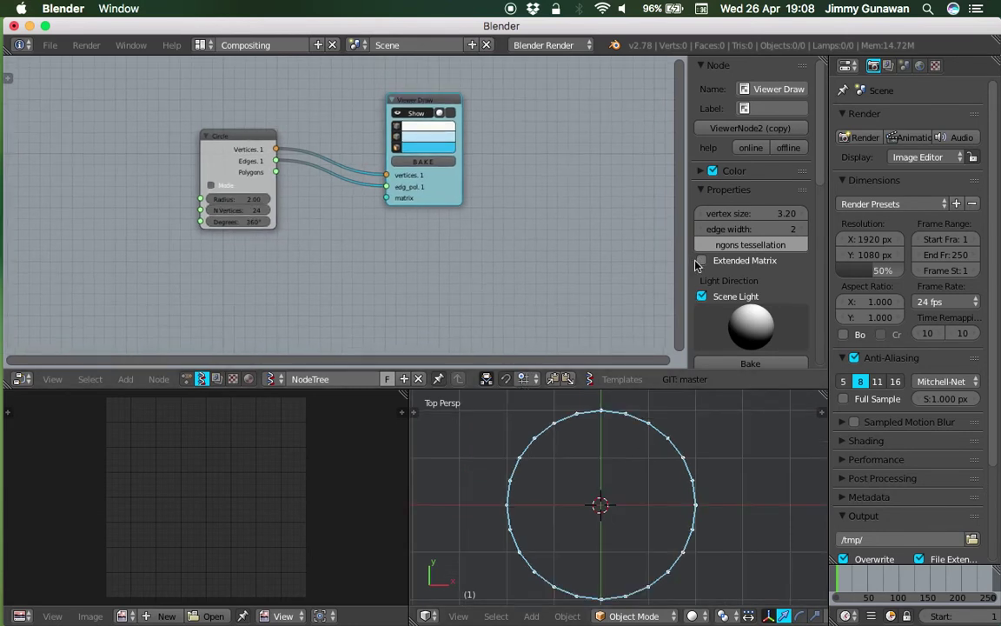
- Hide the node editor's properties sidebar and merge the image editor area into the 3D view
key(n)
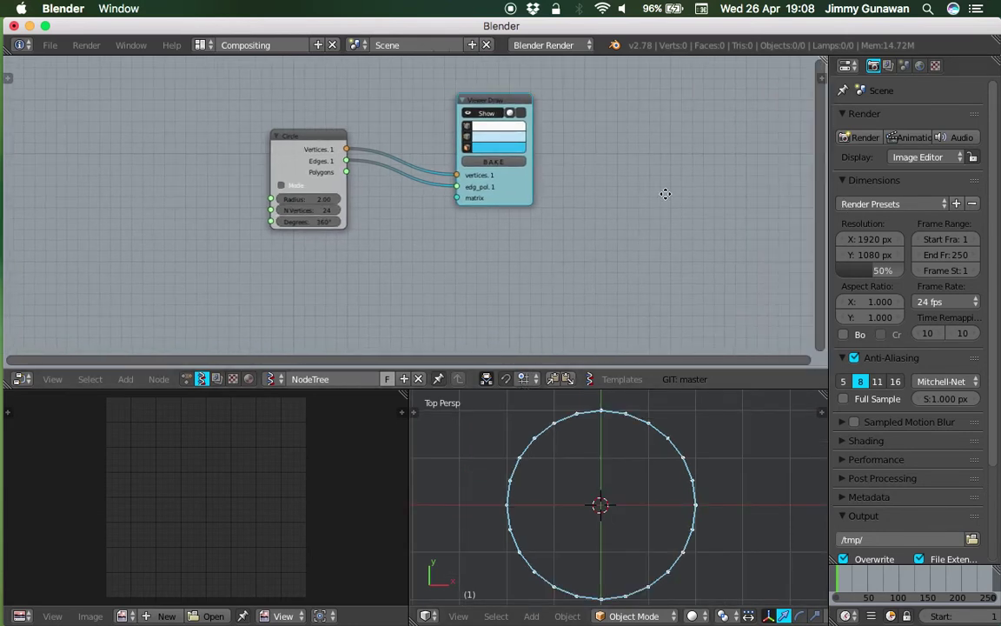
middle_drag(693, 205, 655, 196)
drag(406, 392, 315, 381)
scroll(492, 276, down, 2)
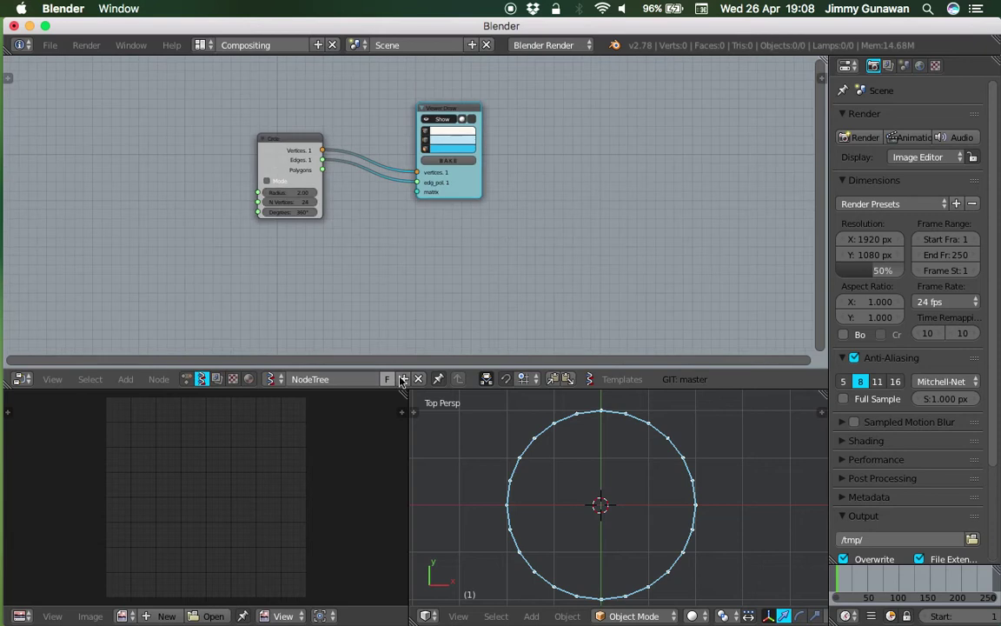
drag(404, 396, 330, 398)
- Add a Skin Mesher mk1b node below the Viewer Draw node
scroll(506, 258, down, 1)
key(alt+space)
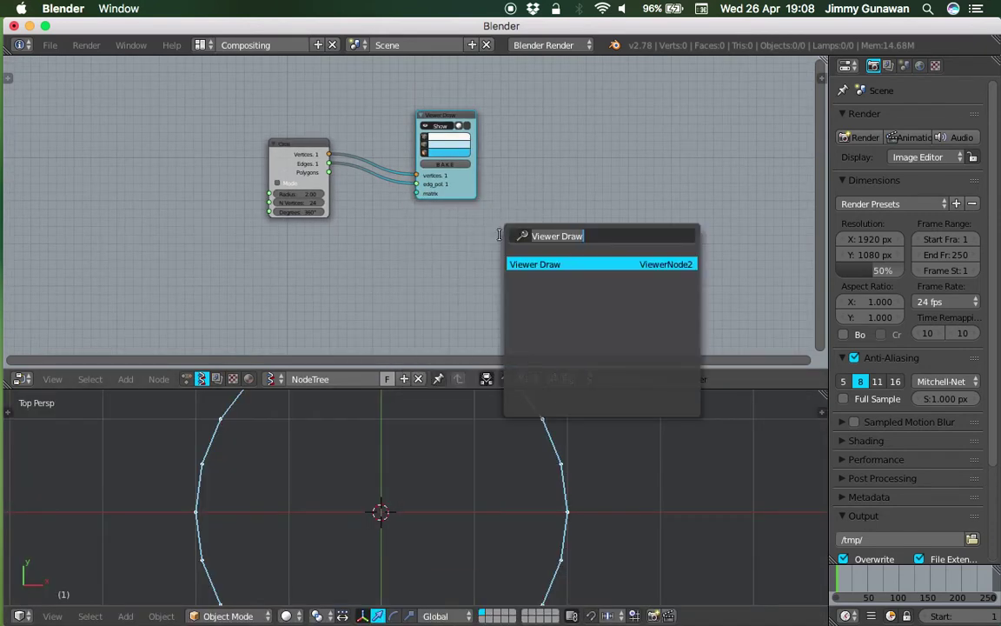
text(skin m)
key(Return)
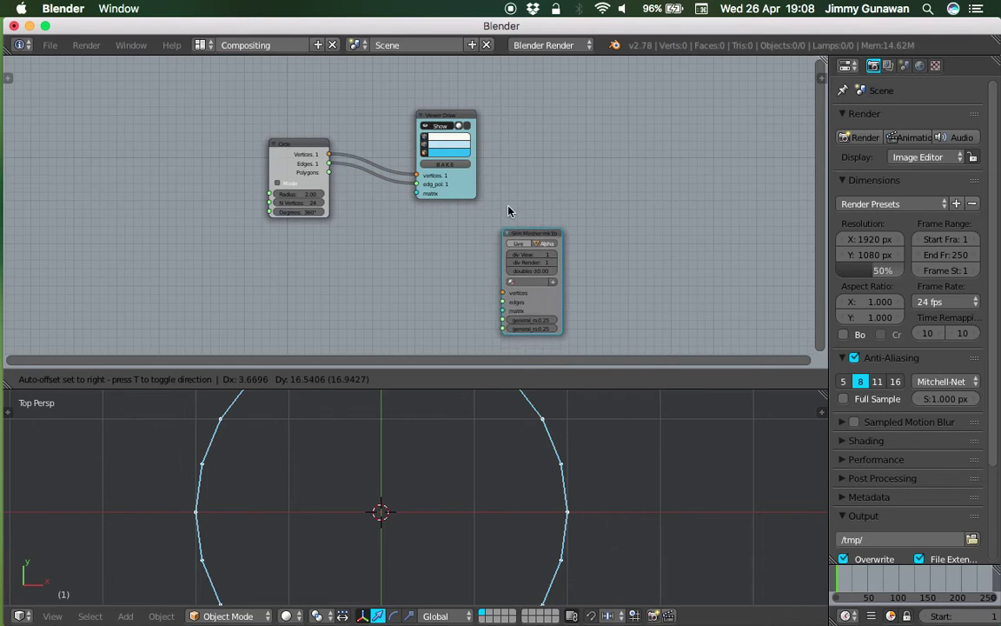
click(513, 205)
- Link the Circle's Vertices and Edges to the Skin Mesher's vertices and edges inputs and turn on its Live option
scroll(518, 195, up, 1)
drag(317, 146, 536, 264)
drag(316, 157, 536, 275)
click(556, 207)
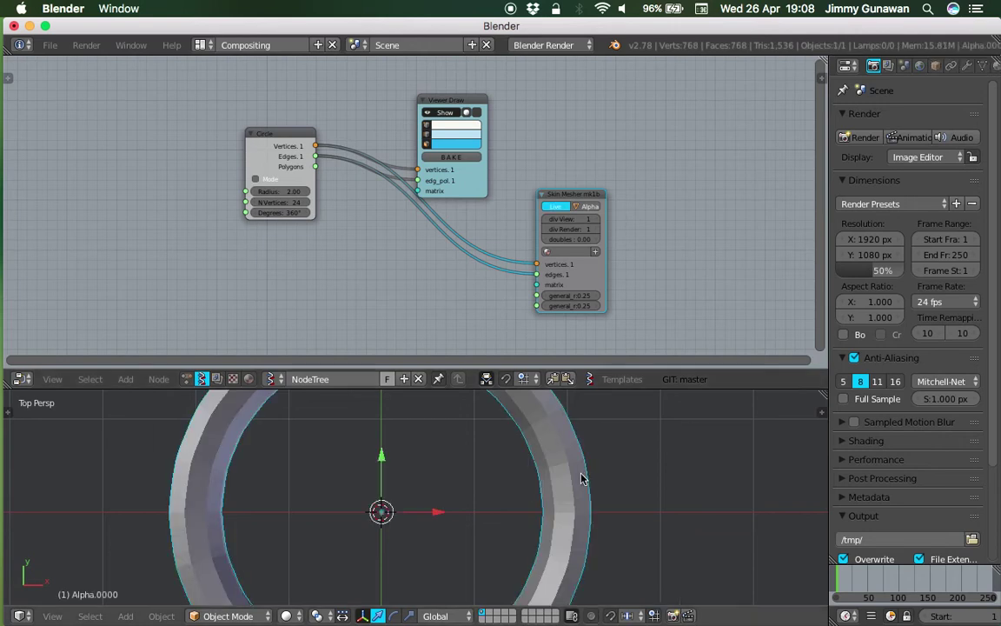
- Show the ring object's modifiers and widen the properties editor so their settings are fully readable
scroll(583, 478, down, 4)
click(966, 68)
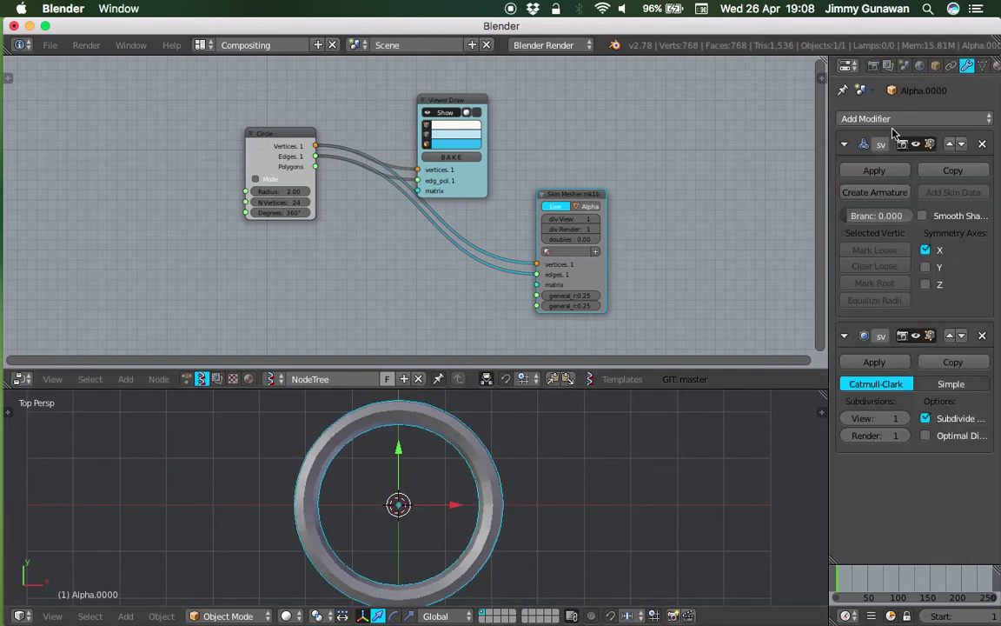
drag(830, 119, 660, 119)
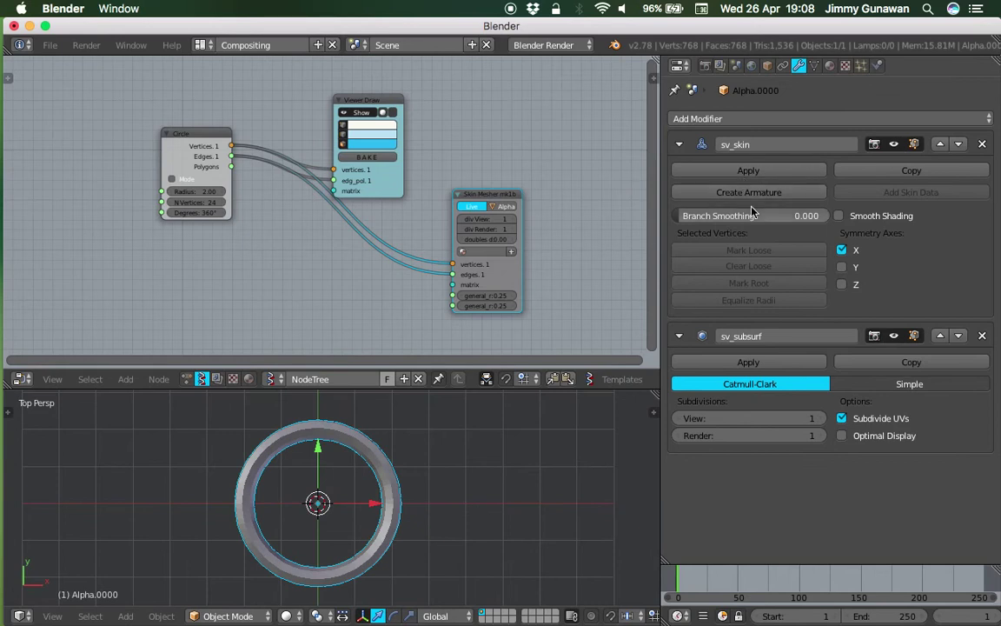
- Try 12 vertices on the Circle node and set N Vertices back to 24
scroll(328, 221, up, 1)
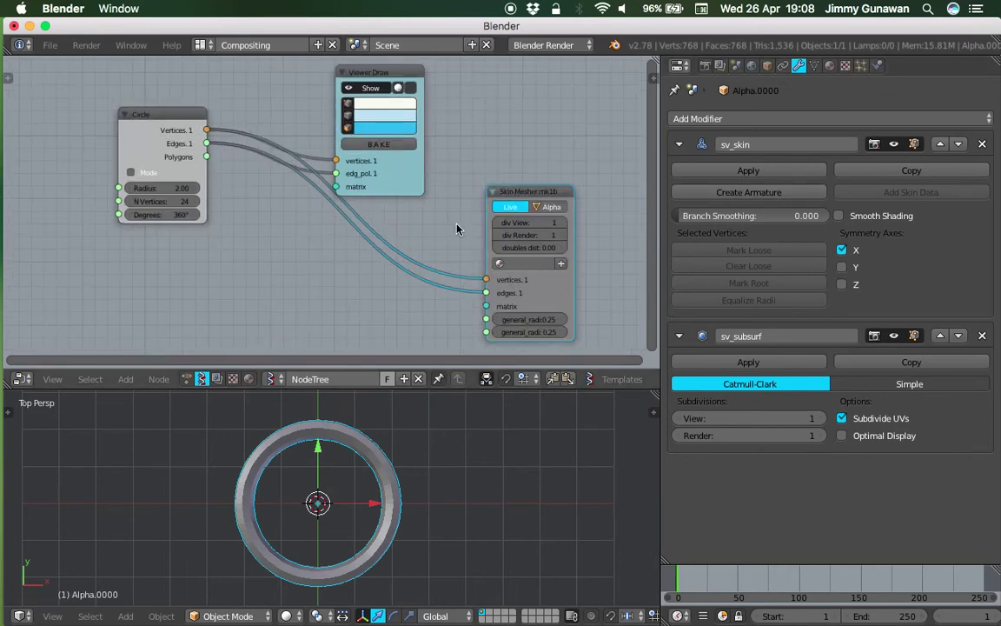
key(Return)
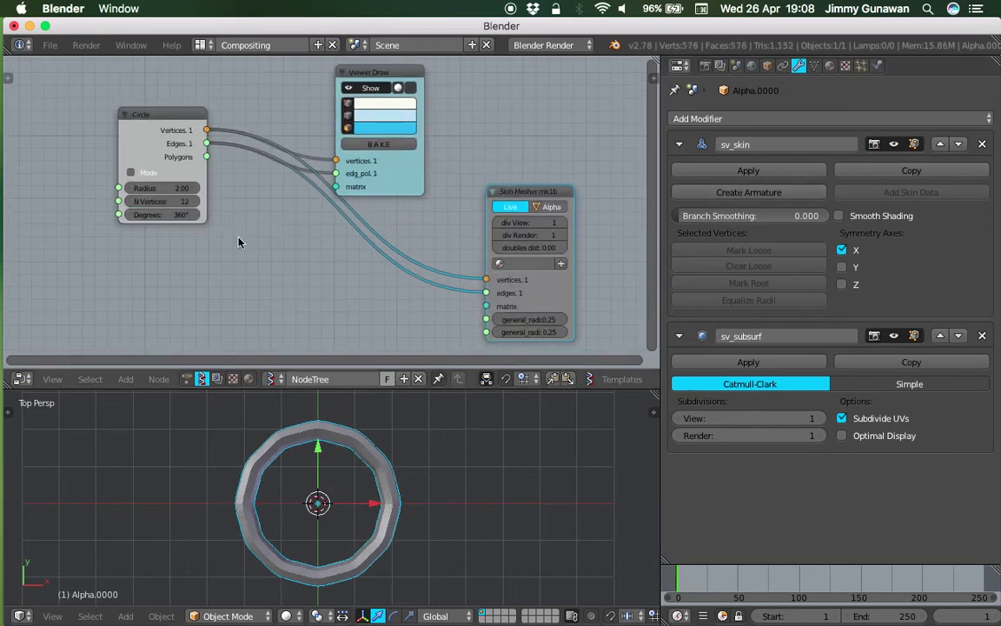
text(2)
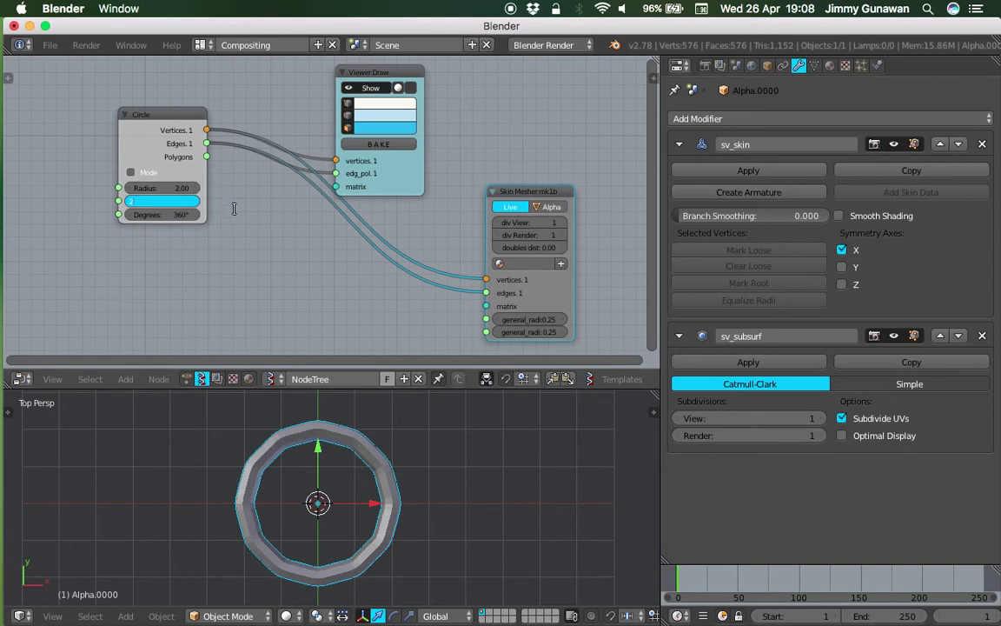
text(4)
key(Return)
scroll(375, 496, up, 2)
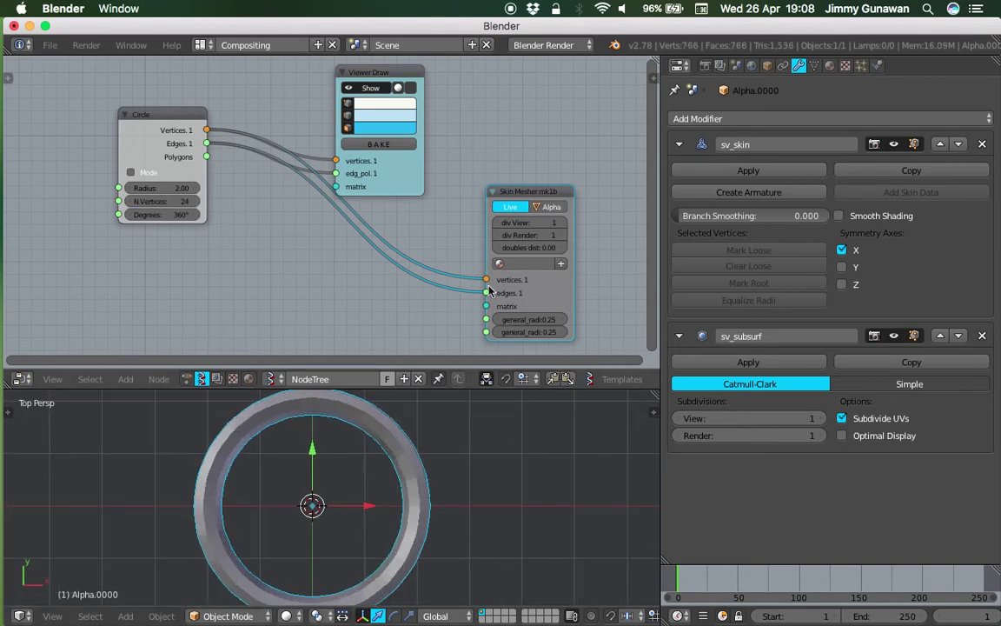
- Set the Skin Mesher's two general radius values to 0.20 and 0.11 and return the 3D view to top
middle_drag(488, 292, 371, 237)
scroll(417, 260, up, 1)
drag(447, 280, 443, 295)
middle_drag(403, 530, 407, 426)
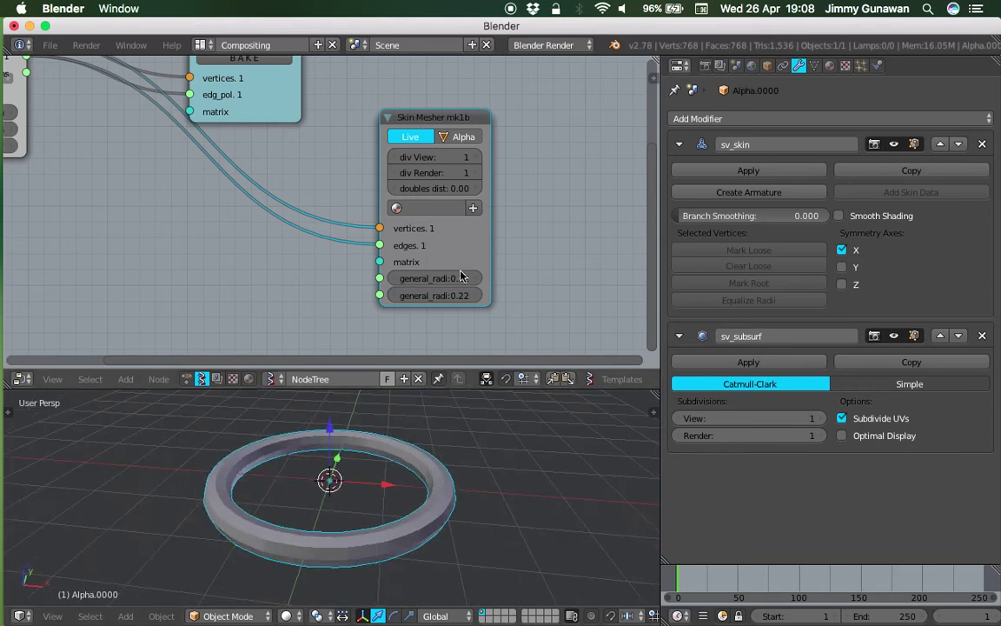
mouse_move(437, 278)
mouse_down()
mouse_move(426, 278)
mouse_move(437, 278)
mouse_up()
drag(437, 295, 414, 296)
middle_drag(515, 501, 528, 542)
middle_drag(346, 464, 336, 499)
click(52, 616)
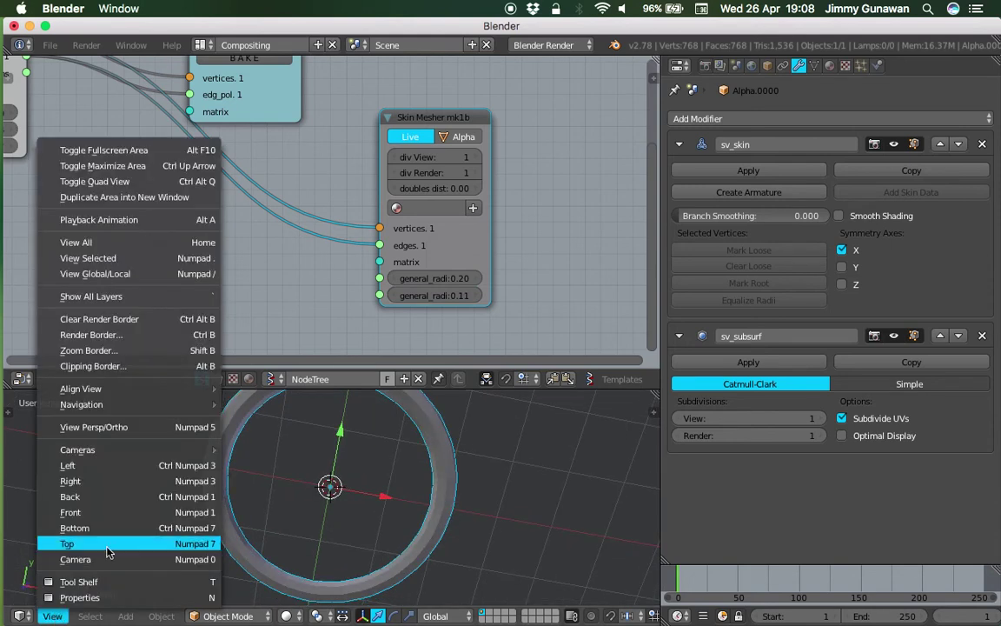
click(95, 540)
- Try Smooth Shading on the ring's skin modifier, go to frame 80 and return the 3D view to top
middle_drag(408, 195, 460, 206)
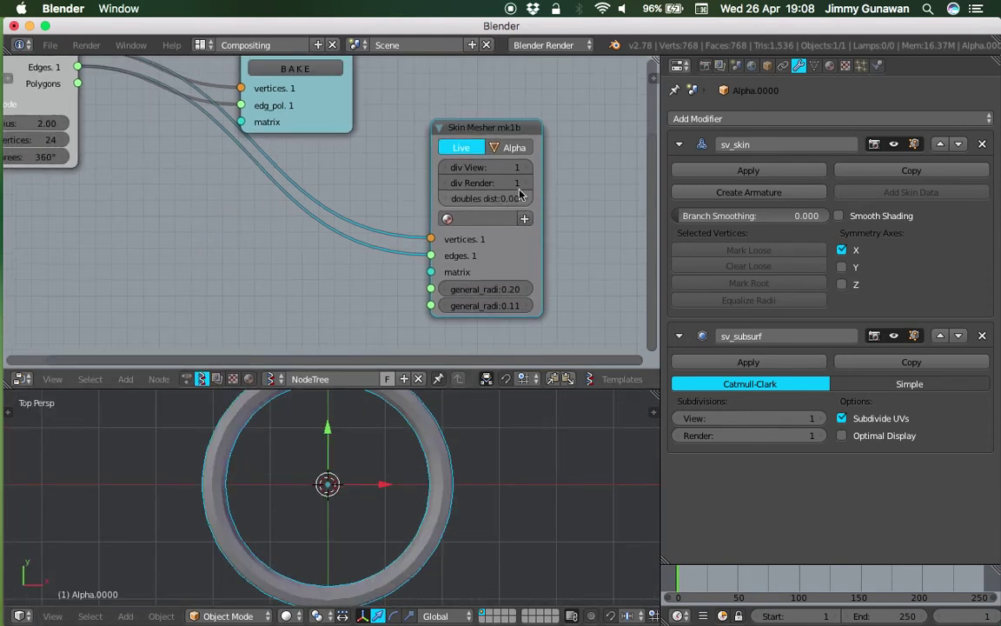
scroll(481, 133, down, 2)
middle_drag(483, 134, 555, 135)
click(852, 215)
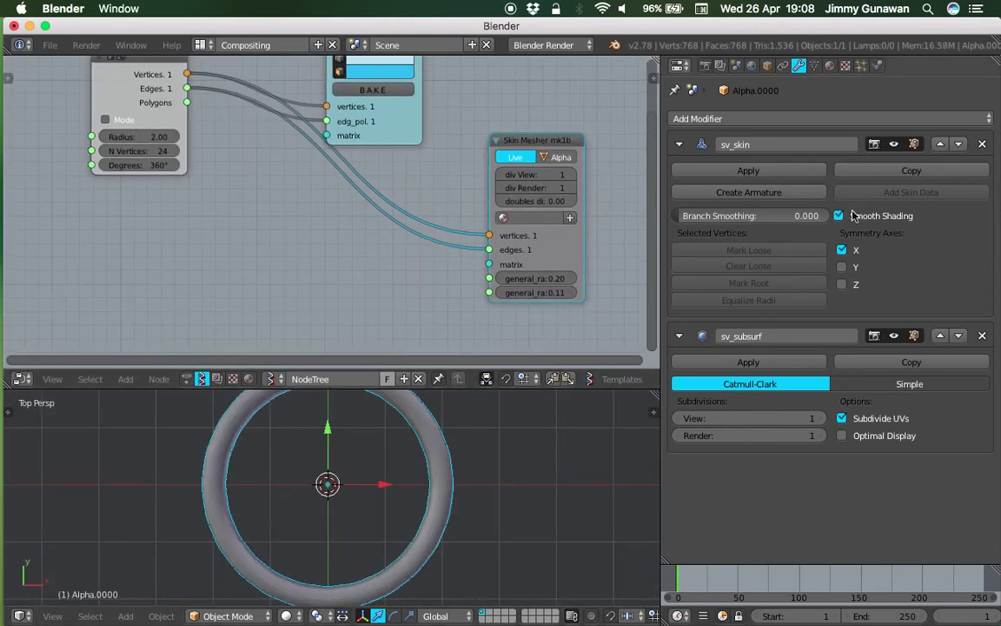
mouse_move(431, 514)
middle_down()
mouse_move(441, 499)
mouse_move(432, 492)
middle_up()
click(775, 578)
click(59, 615)
click(61, 543)
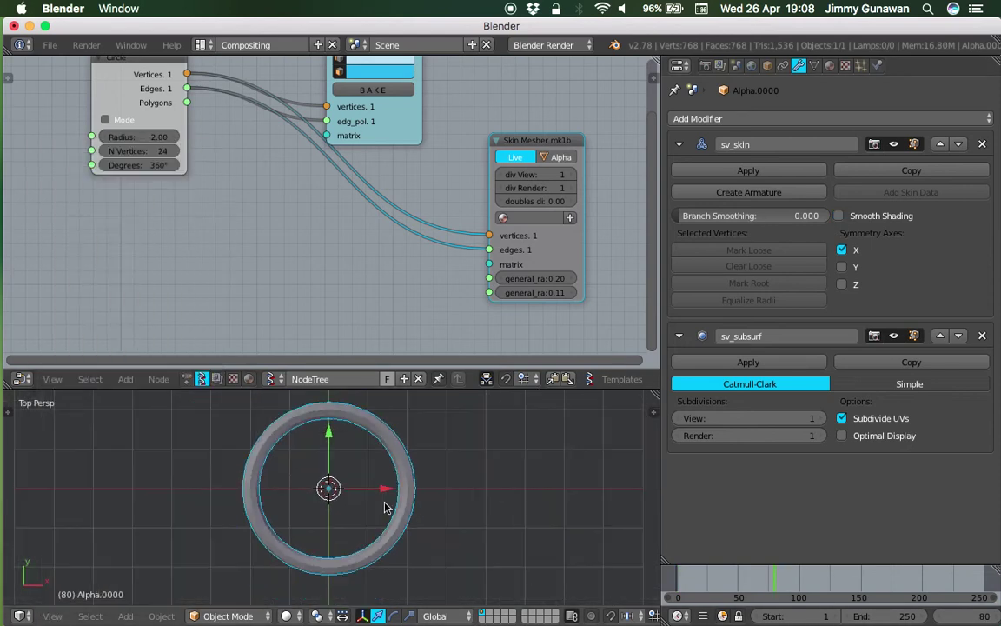
- Narrow the properties editor again and gather the Viewer Draw and Skin Mesher nodes close to the Circle node
drag(662, 122, 767, 130)
middle_drag(567, 137, 571, 183)
mouse_move(571, 183)
mouse_down()
mouse_move(544, 99)
mouse_move(509, 79)
mouse_up()
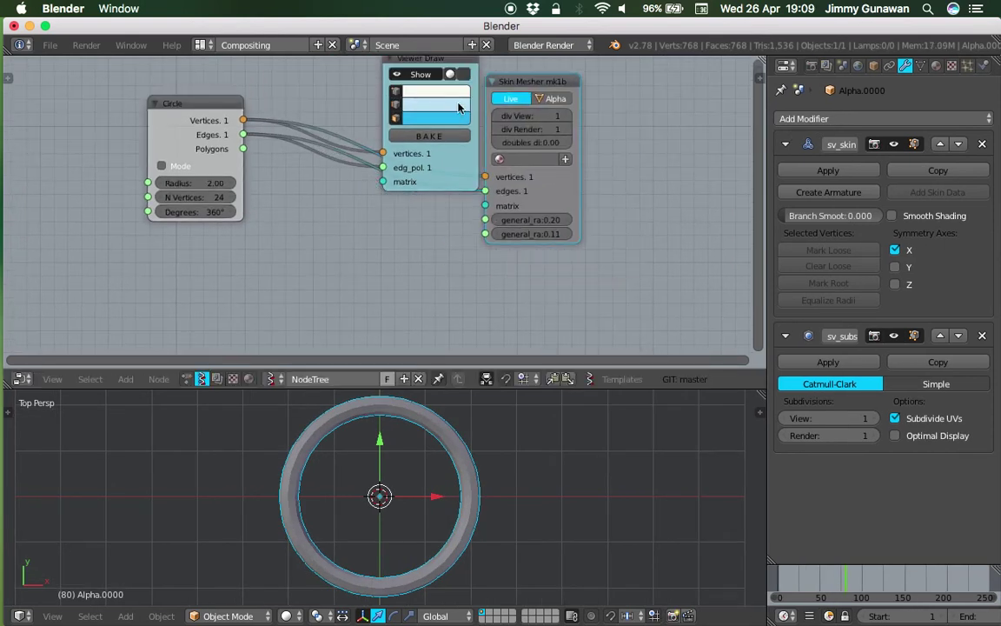
drag(417, 67, 353, 85)
drag(522, 84, 434, 81)
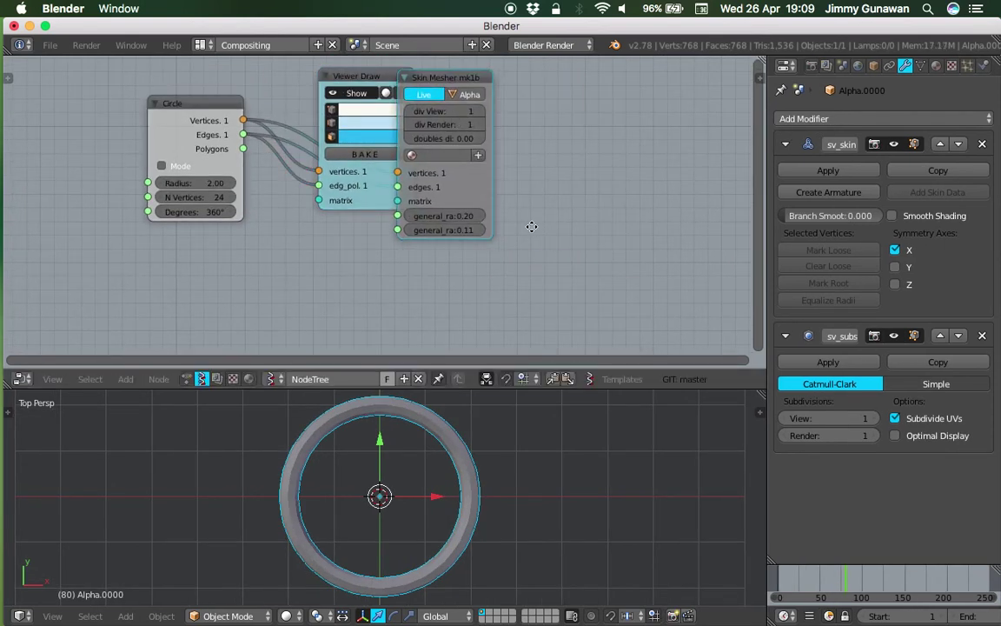
middle_drag(494, 250, 545, 228)
- Save the file on the Desktop as sv_clock_001.blend and make the window full screen
key(super+shift+s)
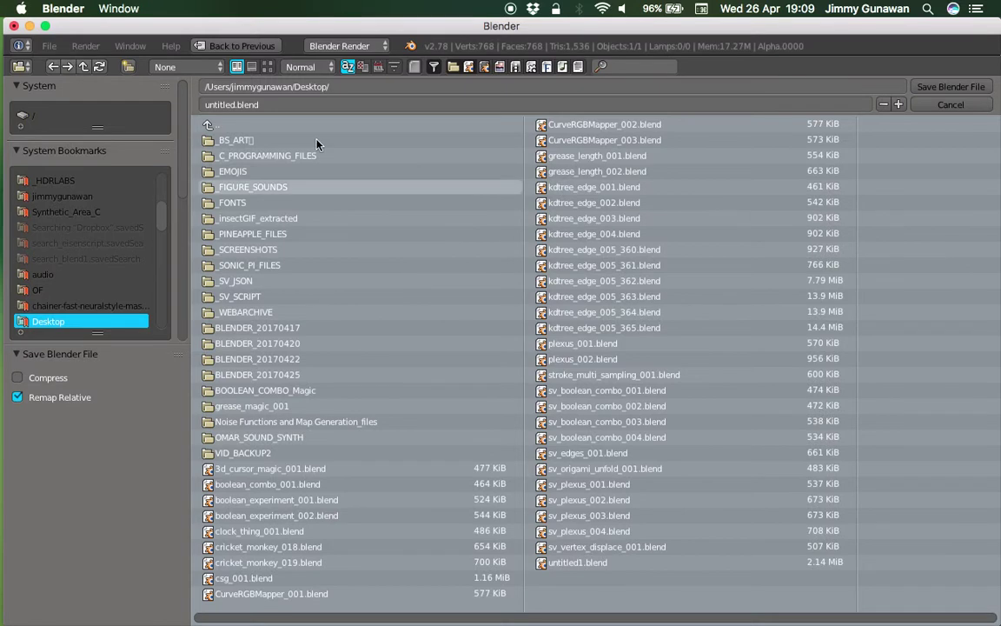
click(318, 105)
text(sv_clock_001)
key(Return)
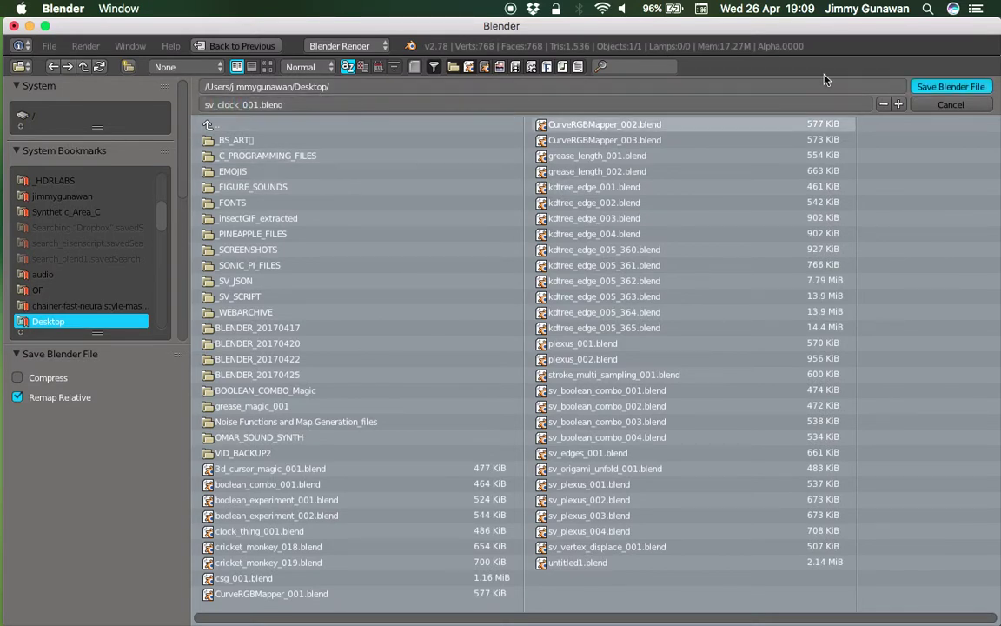
click(926, 86)
click(45, 27)
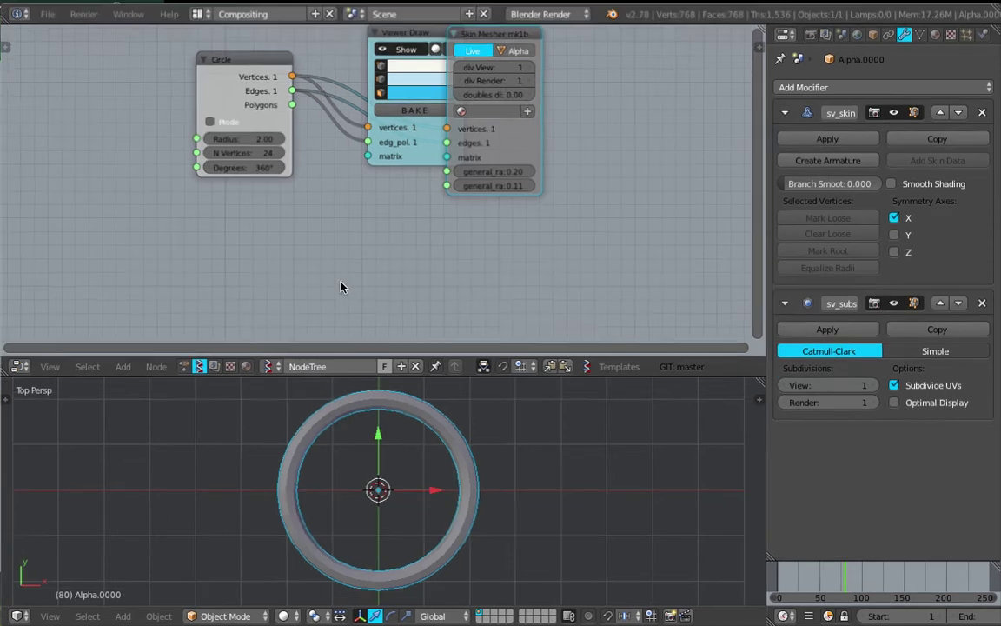
- Add a Line MK2 node in the empty area below the Circle node
scroll(383, 220, down, 1)
middle_drag(334, 257, 404, 196)
middle_drag(215, 235, 225, 216)
key(alt+space)
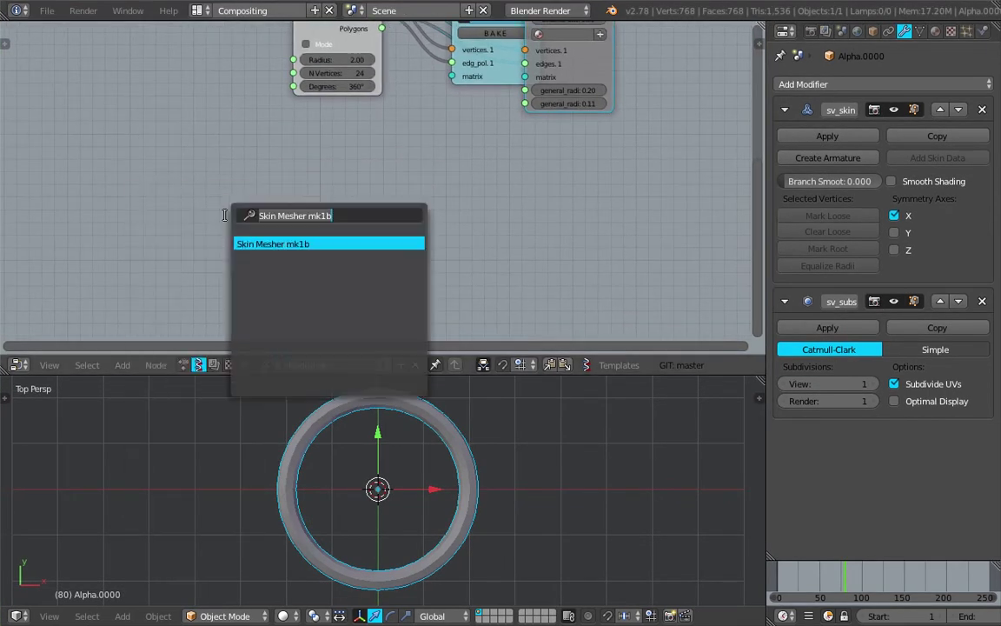
text(line)
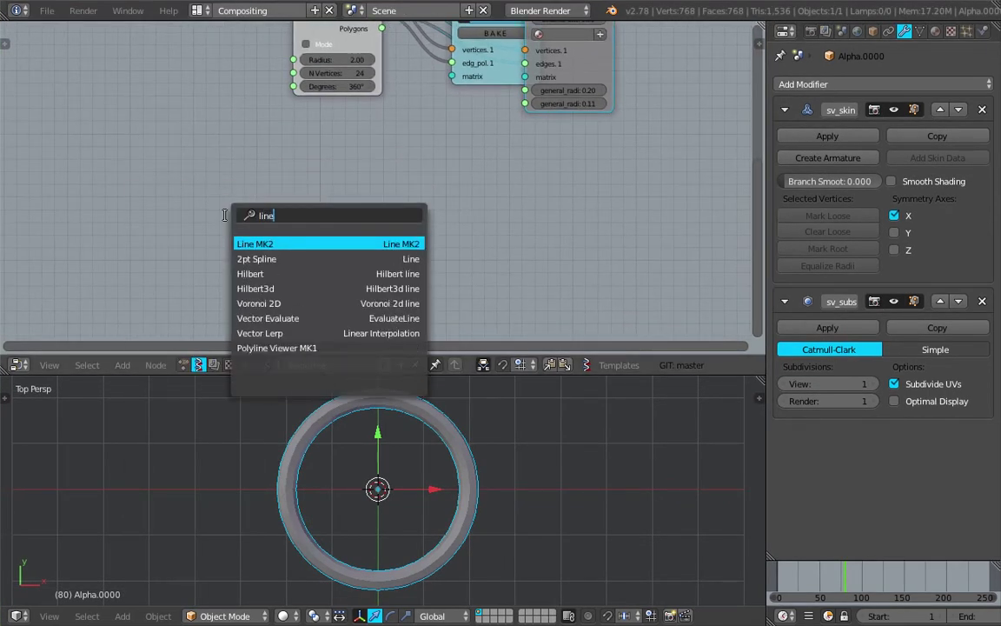
key(Return)
click(260, 165)
- Move the Viewer Draw node closer to the Circle and shift the Skin Mesher away so they no longer overlap
middle_drag(505, 75, 439, 92)
drag(440, 91, 398, 101)
drag(524, 92, 559, 102)
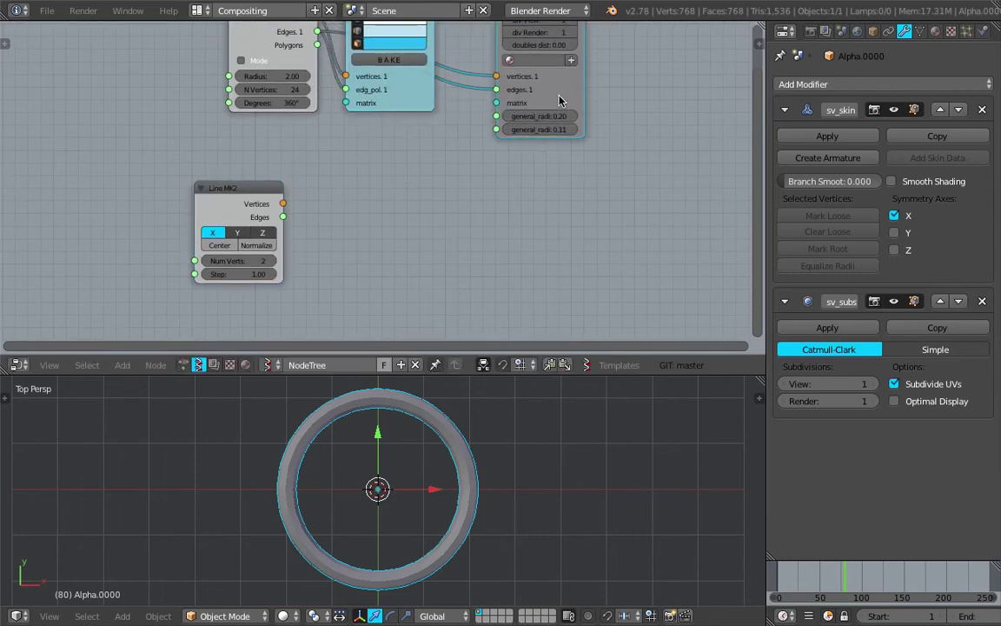
- Duplicate the Skin Mesher beside the Line MK2 node with the mesh name Hand, and position the Line node
key(shift+d)
click(432, 279)
scroll(415, 308, up, 1)
click(521, 436)
drag(304, 171, 346, 198)
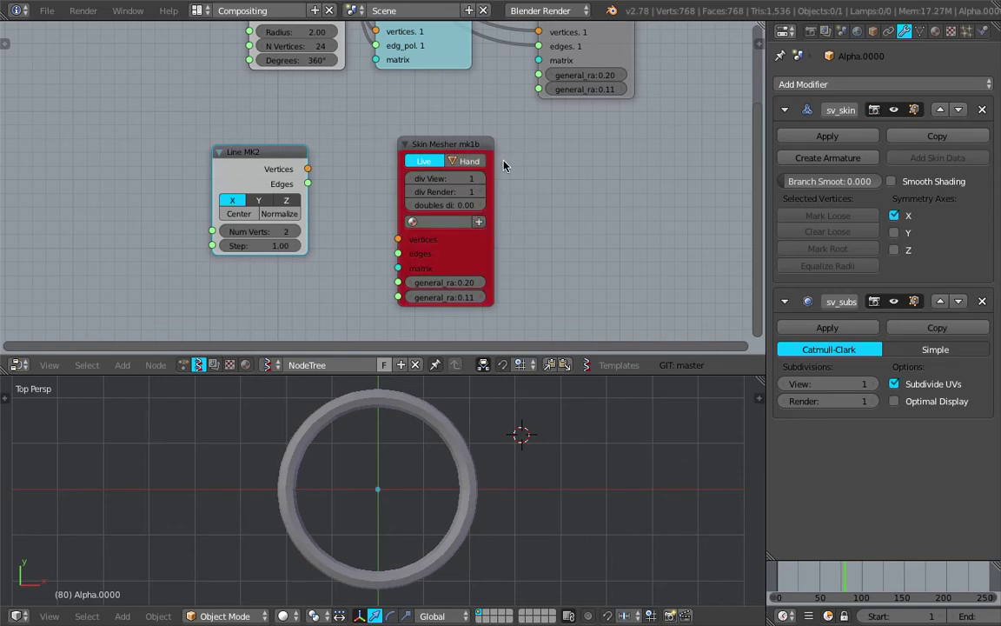
- Link the Line node's Vertices and Edges to the Hand Skin Mesher's vertices and edges inputs
drag(307, 170, 398, 253)
scroll(442, 438, up, 2)
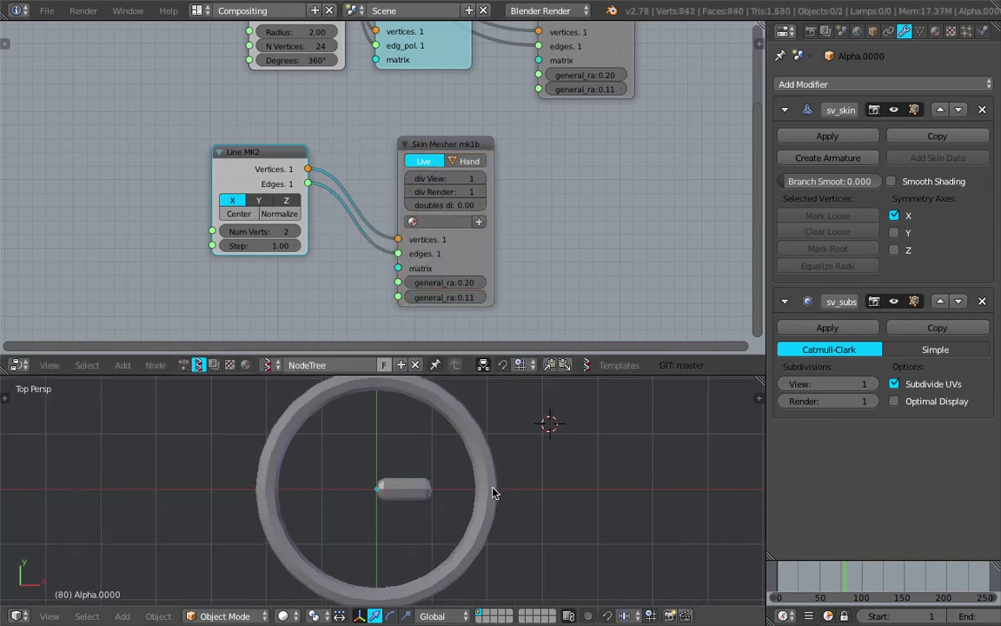
scroll(463, 483, down, 3)
scroll(463, 482, up, 1)
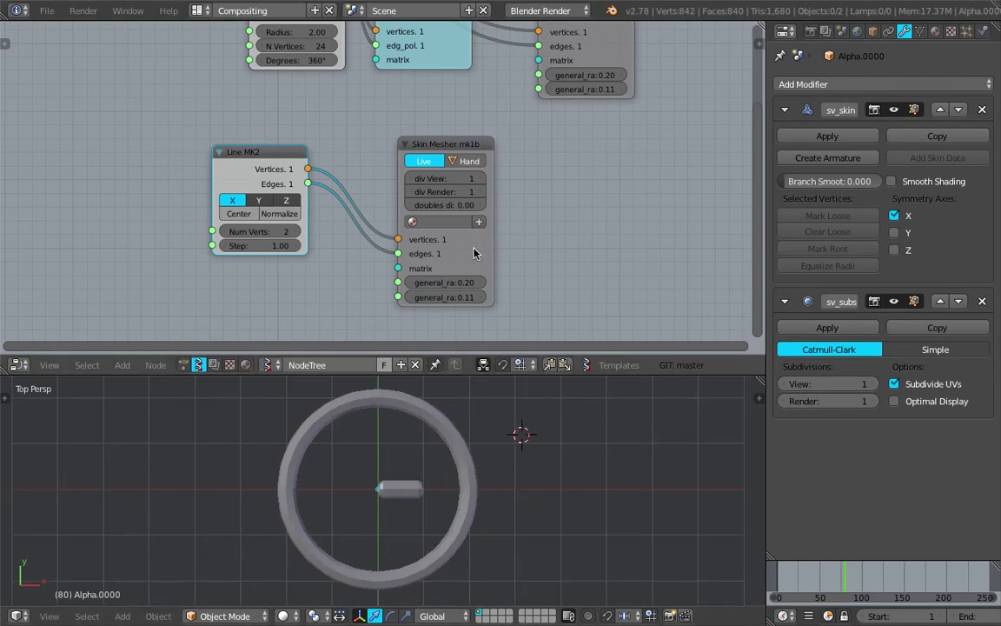
- Set the Line node's Step to 1.72 and spread the Line and Hand Skin Mesher nodes apart
drag(475, 253, 505, 236)
drag(261, 246, 226, 246)
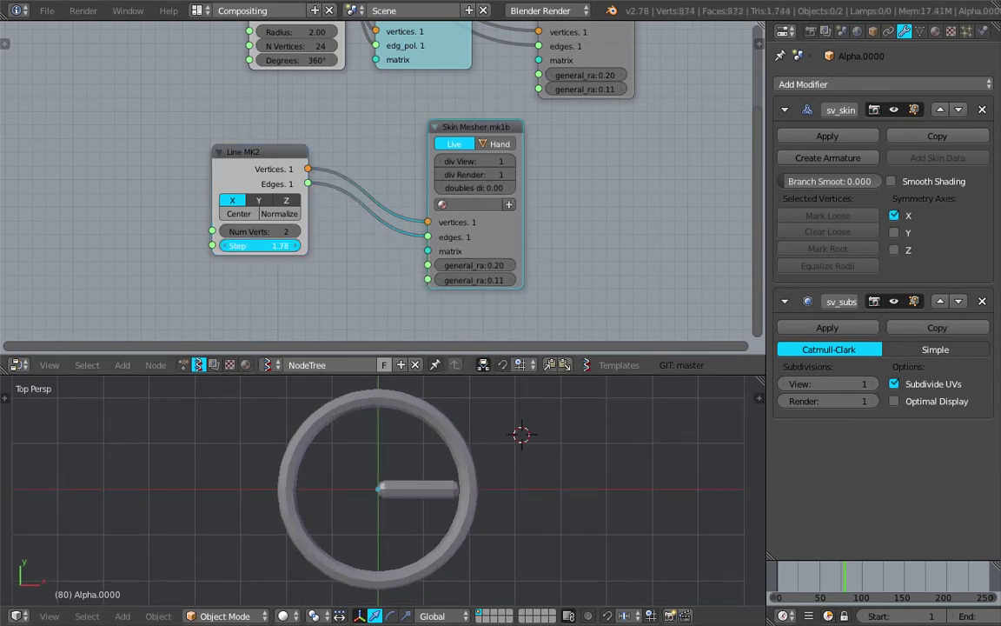
drag(226, 167, 188, 175)
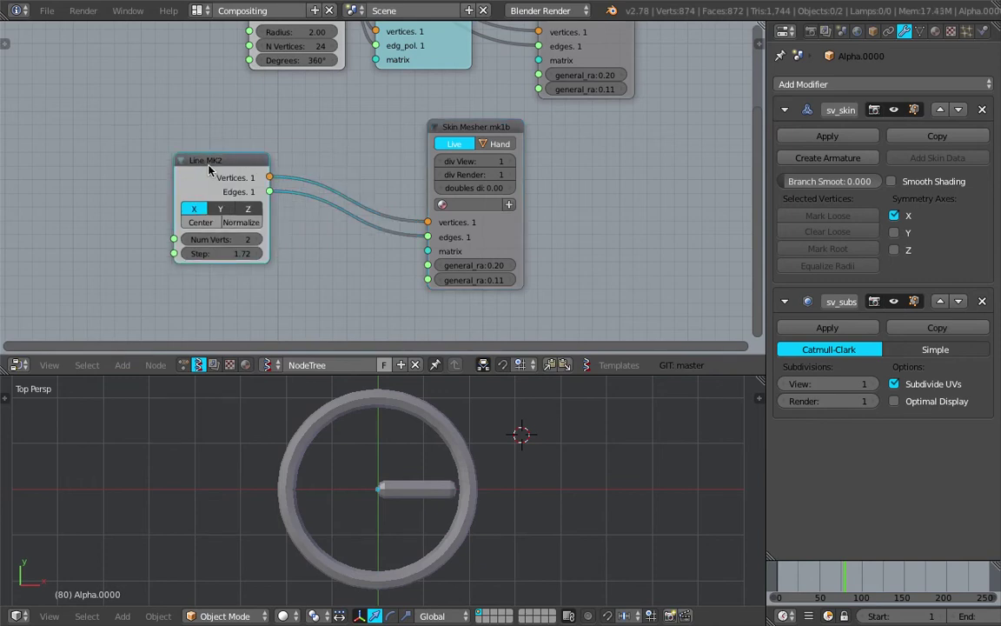
- Inspect the hand from an angle, return the 3D view to top and save over sv_clock_001.blend
middle_drag(380, 473, 413, 435)
middle_drag(484, 605, 326, 612)
click(50, 617)
click(135, 540)
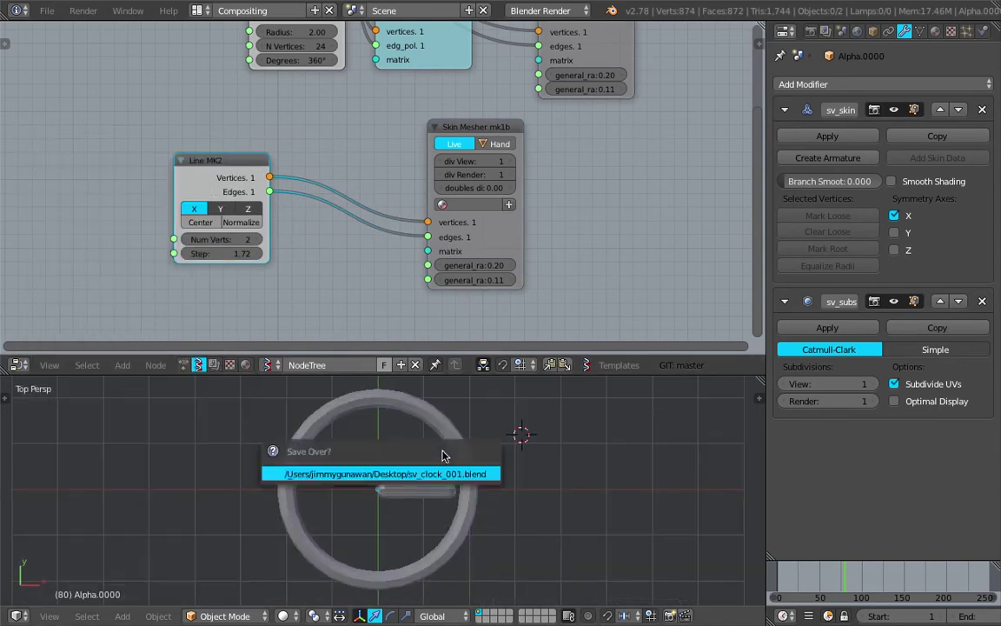
- Widen the gap between the Line MK2 node and the Hand Skin Mesher to make room for another node
drag(217, 155, 168, 156)
drag(435, 174, 510, 186)
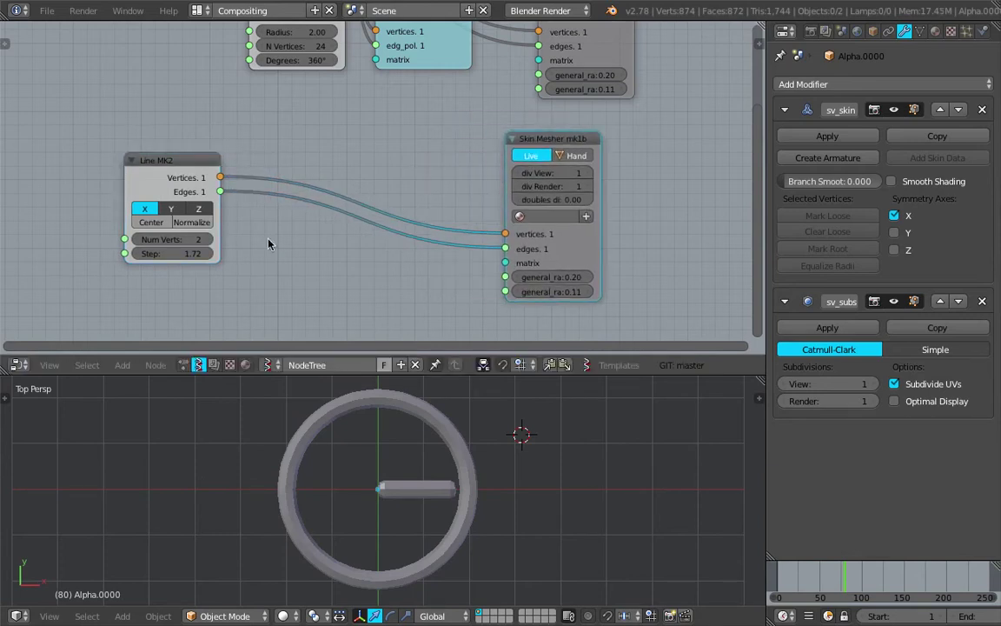
drag(215, 157, 182, 157)
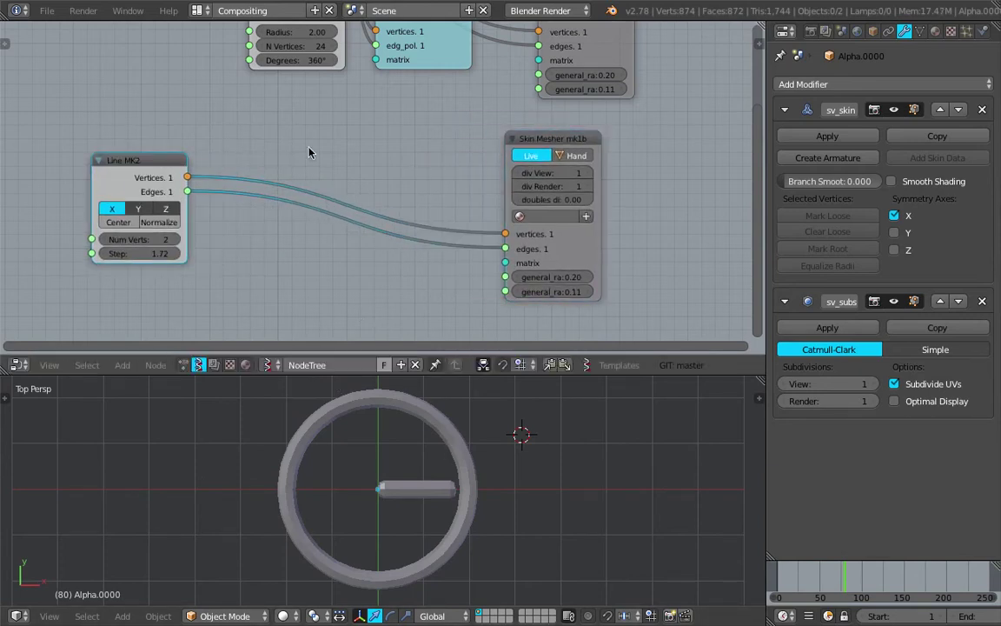
- Insert a Rotation node into the vertices link between the Line MK2 node and the Hand Skin Mesher
key(ctrl+f)
text(rote)
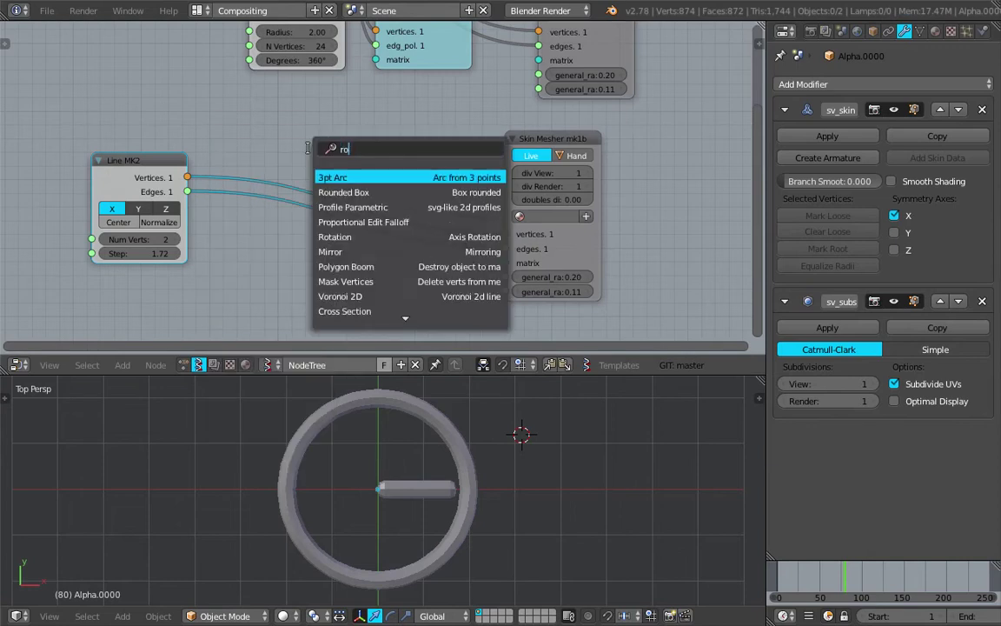
key(BackSpace)
key(BackSpace)
key(BackSpace)
text(ot)
key(Return)
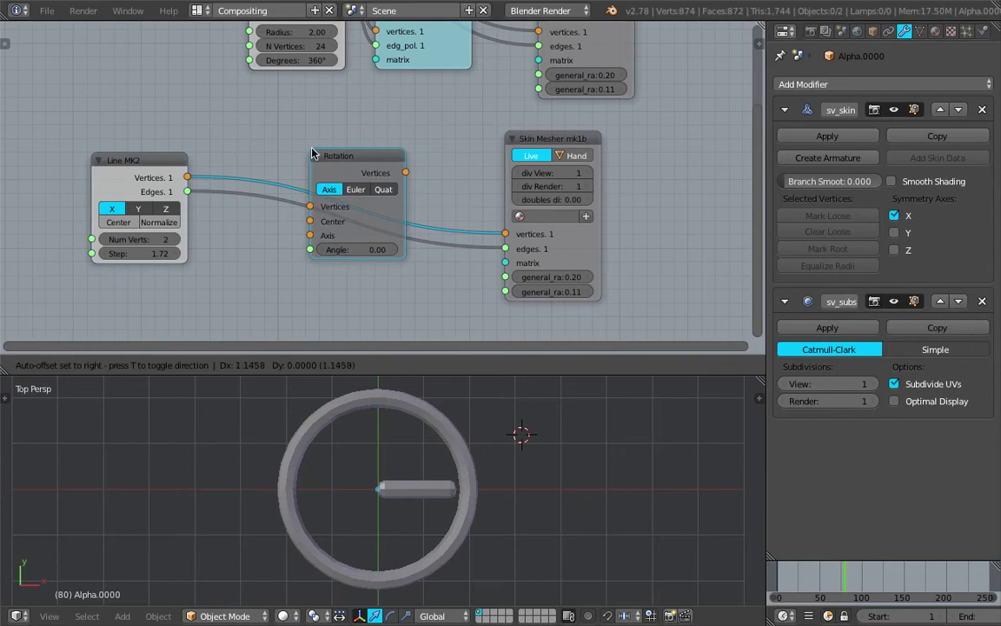
click(337, 143)
drag(372, 151, 369, 120)
drag(124, 156, 107, 161)
- Save over the current file, switch the Rotation node to Euler mode and move the Line node farther away
middle_drag(234, 202, 292, 167)
key(ctrl+s)
click(292, 168)
scroll(377, 139, up, 1)
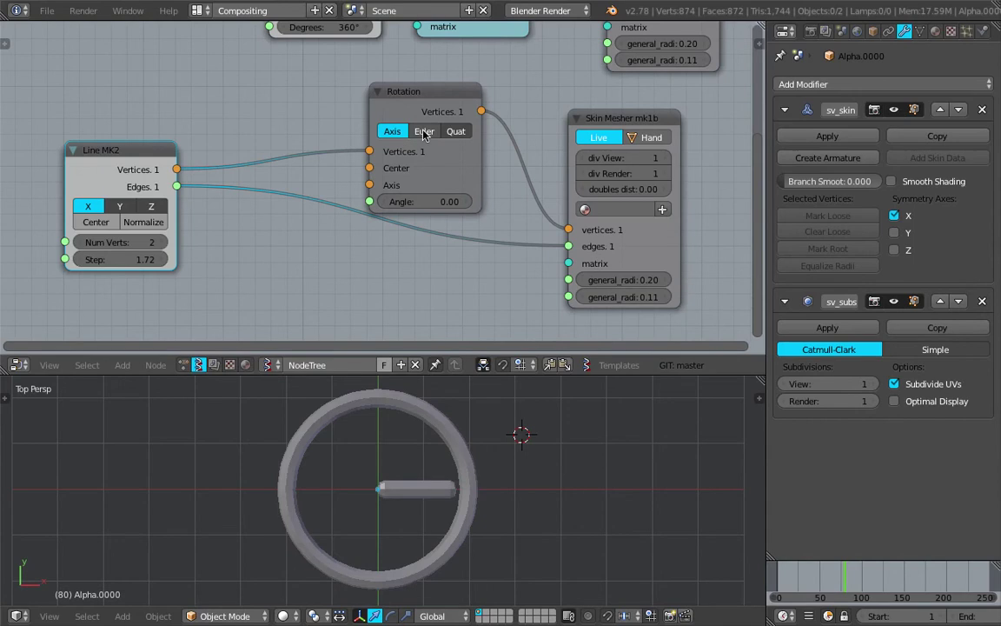
click(424, 132)
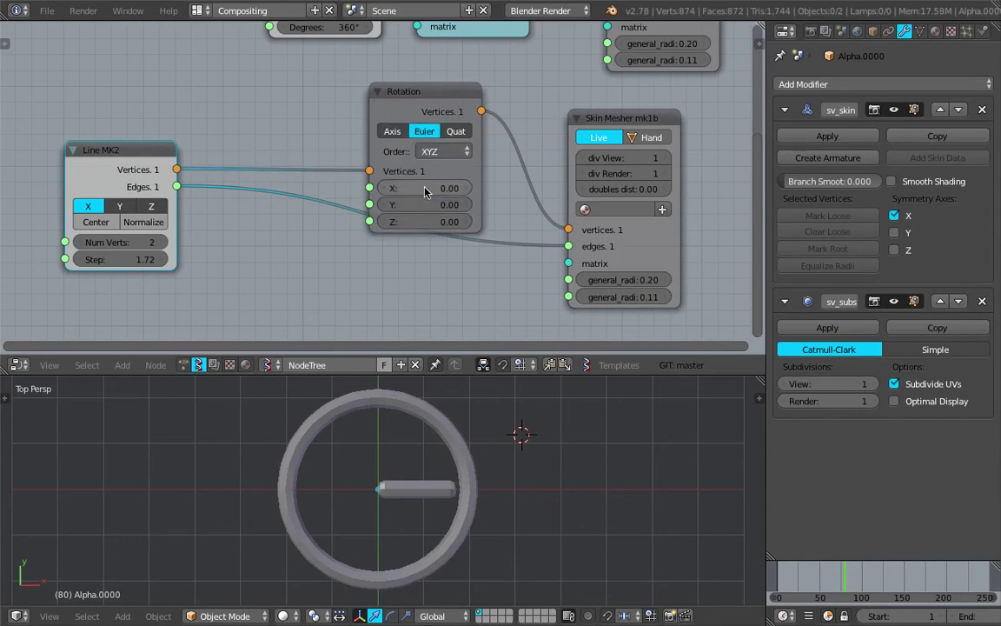
drag(161, 162, 136, 155)
- Try rotating the hand with the Rotation node's Z angle and reset Z to 0
click(418, 222)
mouse_move(418, 222)
mouse_down()
mouse_move(377, 222)
mouse_move(517, 221)
mouse_move(369, 221)
mouse_move(422, 227)
mouse_up()
click(423, 222)
text(0)
key(Return)
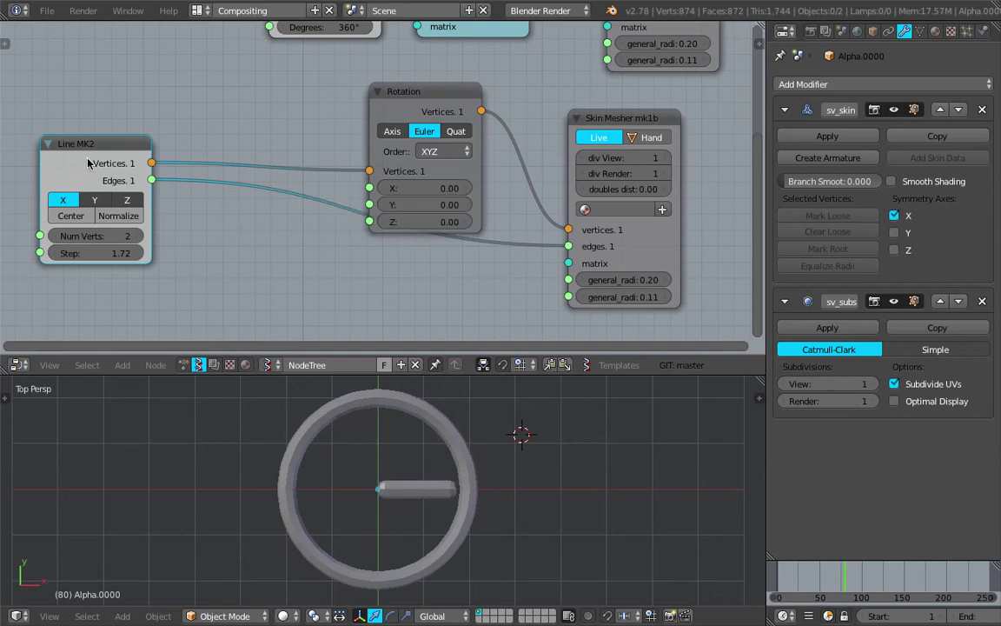
- Move the Line MK2 node slightly higher and save over the current file
drag(87, 143, 92, 121)
key(ctrl+s)
middle_drag(232, 232, 316, 204)
click(305, 169)
- Add a List Input node below the Line MK2 node
scroll(304, 186, down, 1)
key(shift+a)
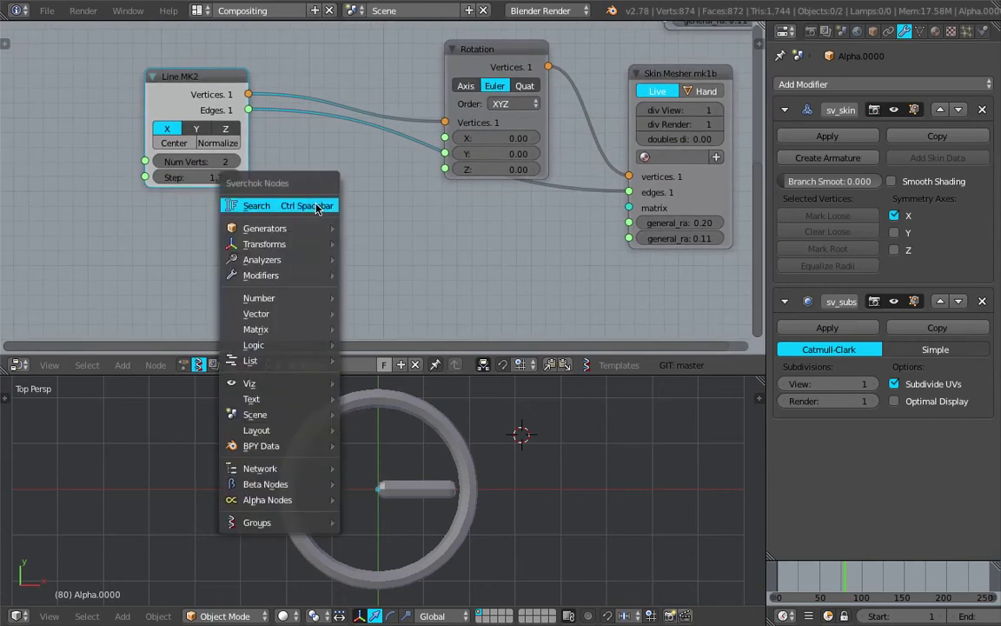
click(316, 207)
text(Rotation)
text(list)
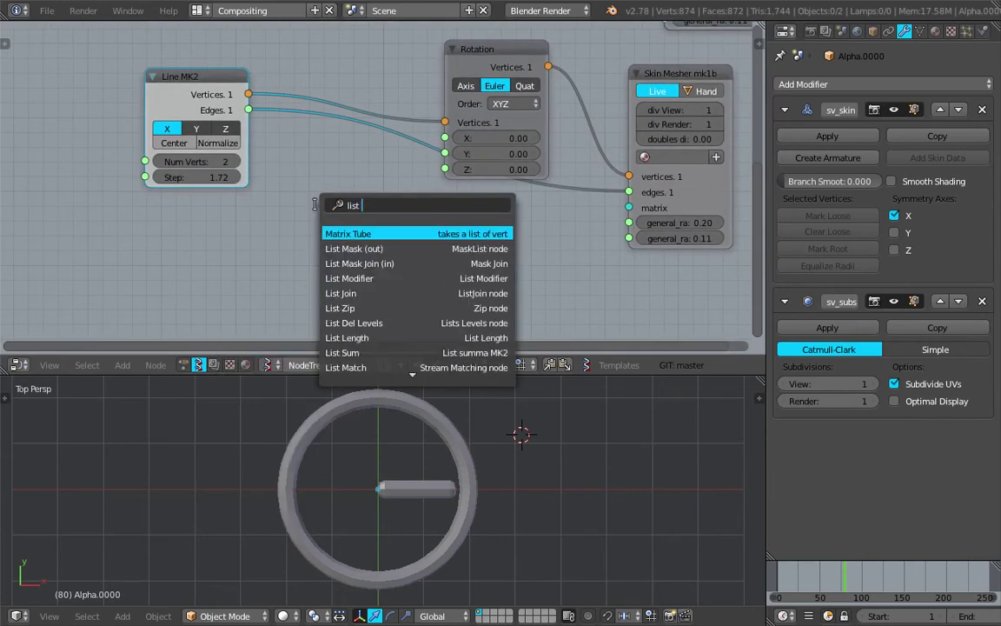
text( in)
key(Return)
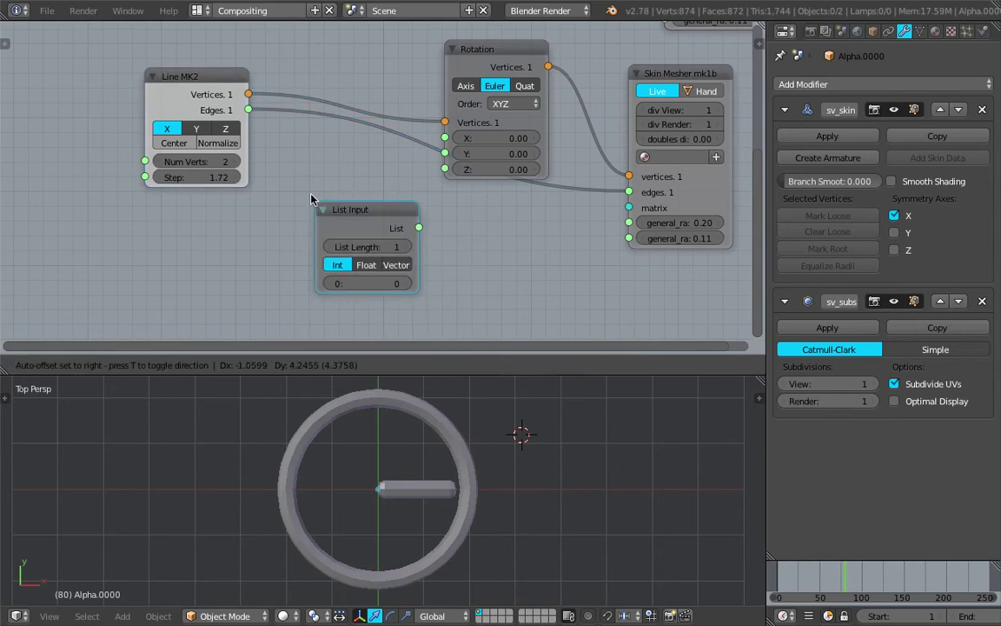
click(343, 245)
- Switch the List Input node to Float with a list length of 2 and widen the node
click(382, 217)
click(382, 218)
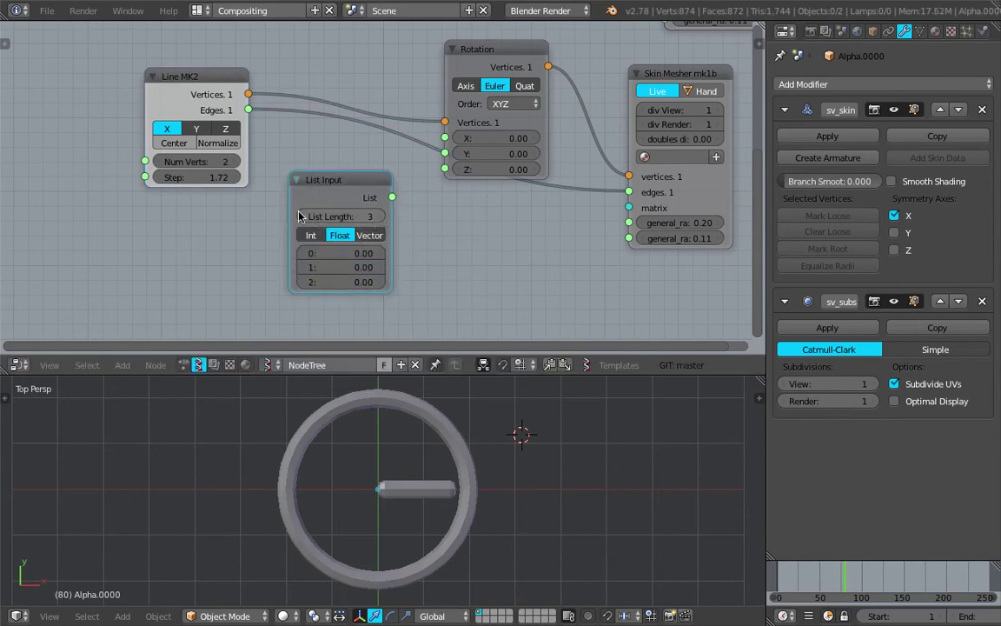
drag(289, 205, 251, 208)
click(277, 216)
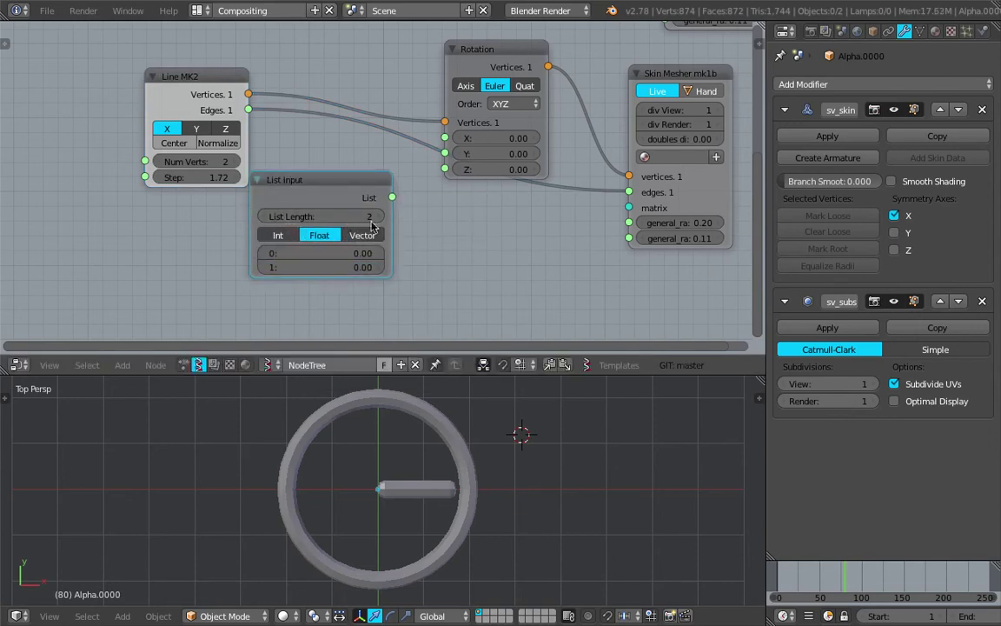
- Connect the List Input node to the Rotation node's Z input and set its two angles to about 131.19 and -130.23
drag(391, 199, 443, 168)
drag(348, 252, 547, 252)
mouse_move(348, 268)
mouse_down()
mouse_move(623, 267)
mouse_move(330, 273)
mouse_move(334, 253)
mouse_move(504, 253)
mouse_move(332, 268)
mouse_move(351, 270)
mouse_up()
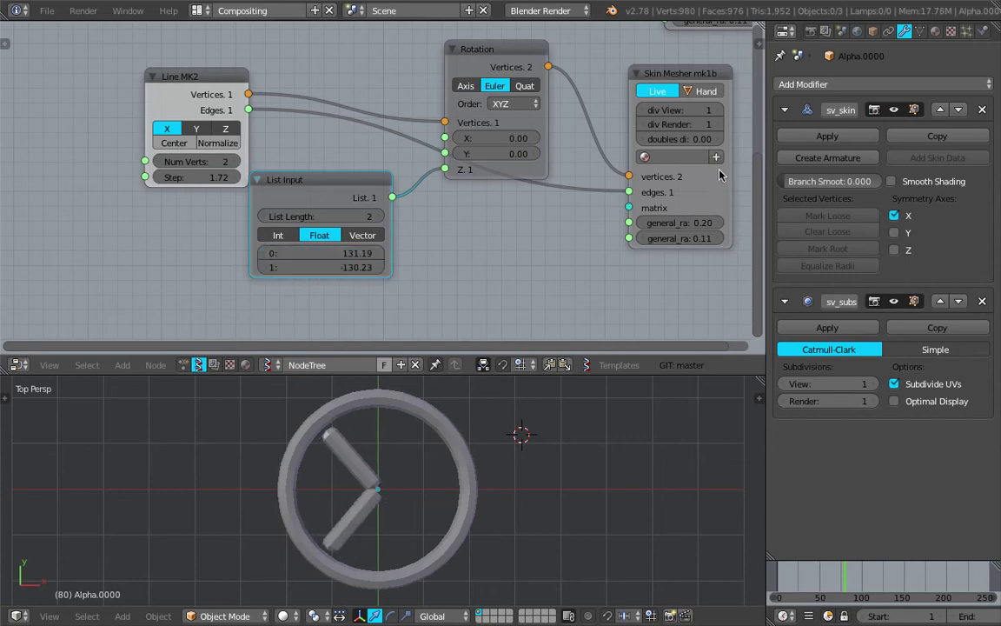
- Set both general radii of the hand Skin Mesher to 0.10 and the first List Input angle to about 127.50
click(686, 223)
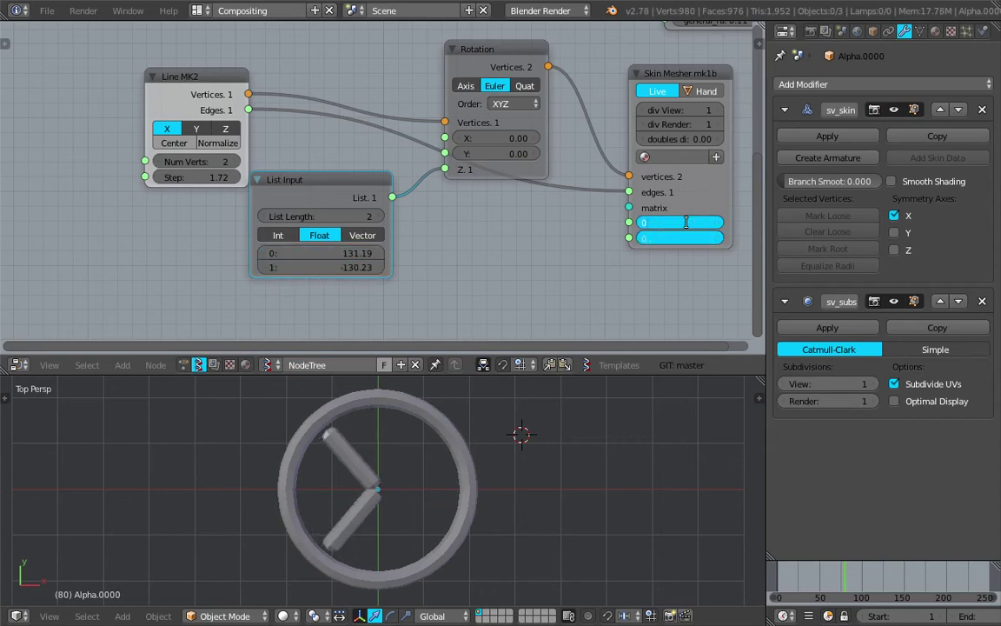
text(1)
key(Return)
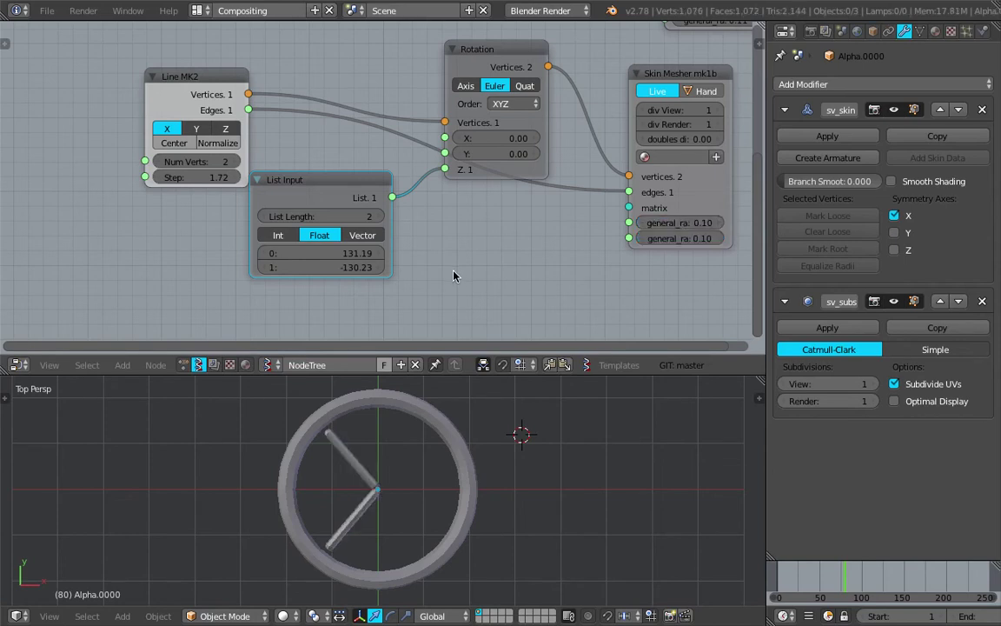
click(317, 253)
drag(317, 253, 295, 253)
- Set both general radii of the rim's Skin Mesher to 0.10 and save over the current file
middle_drag(618, 158, 498, 230)
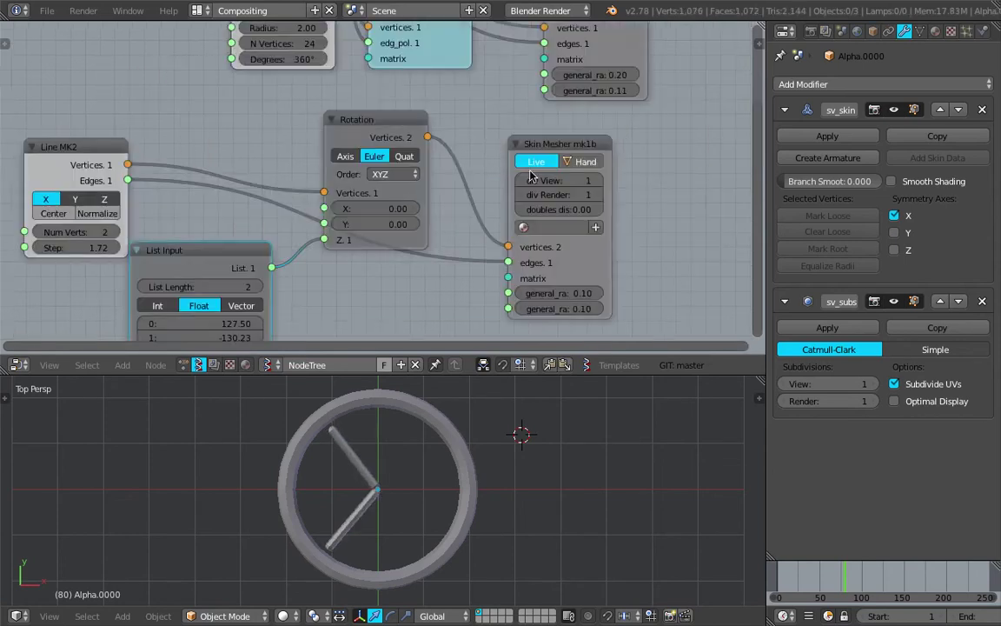
middle_drag(607, 105, 572, 139)
drag(565, 108, 566, 126)
text(2)
key(Return)
text(0)
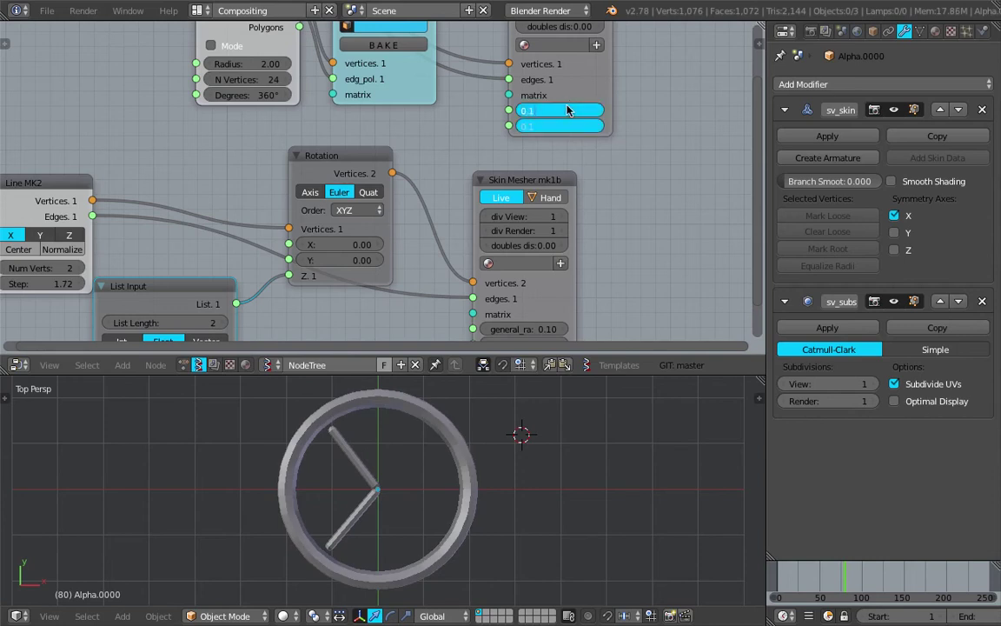
text(.1)
key(Return)
middle_drag(566, 106, 638, 60)
key(ctrl+s)
click(425, 483)
- Resize the 3D view and turn the two hands by setting the List Input angles to about 45.63 and -91.47
middle_drag(357, 230, 373, 185)
scroll(373, 188, down, 1)
scroll(496, 445, down, 3)
scroll(453, 445, down, 2)
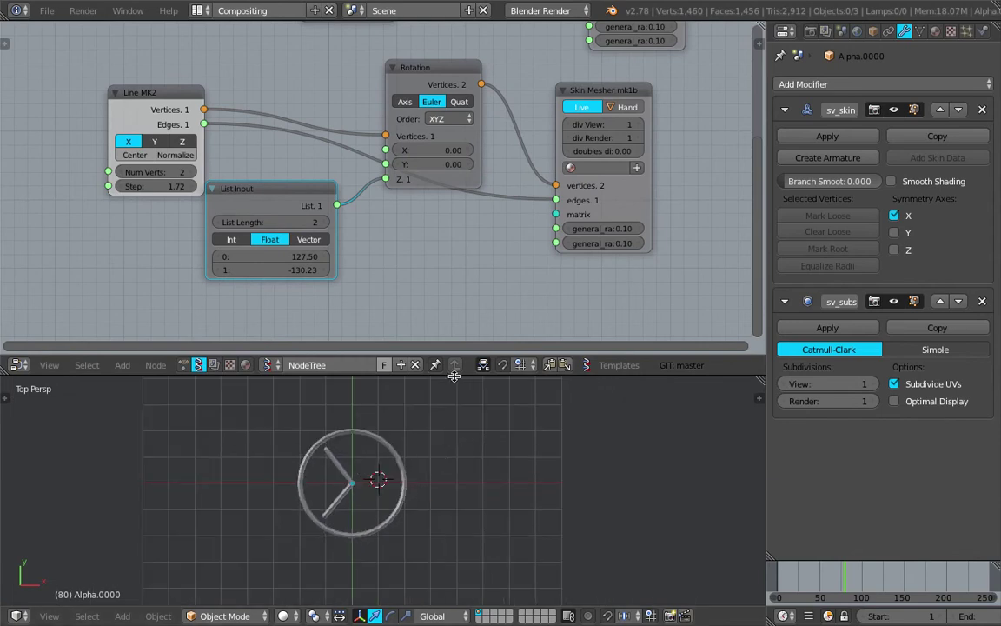
drag(454, 374, 452, 240)
scroll(616, 449, down, 2)
scroll(481, 433, up, 4)
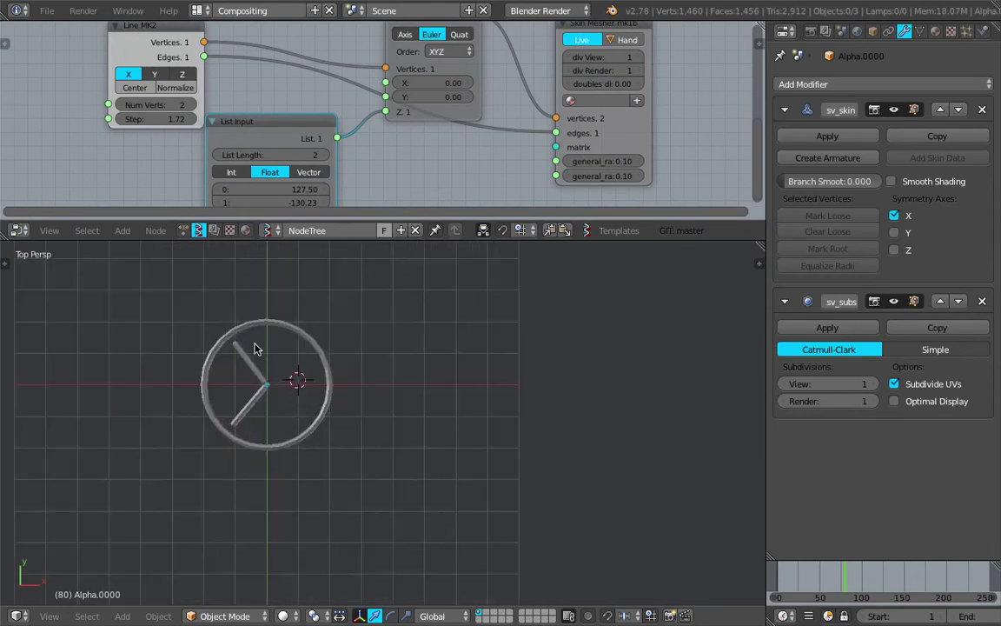
mouse_move(287, 221)
mouse_down()
mouse_move(287, 280)
mouse_move(252, 219)
mouse_move(227, 219)
mouse_move(325, 232)
mouse_move(308, 218)
mouse_move(276, 219)
mouse_up()
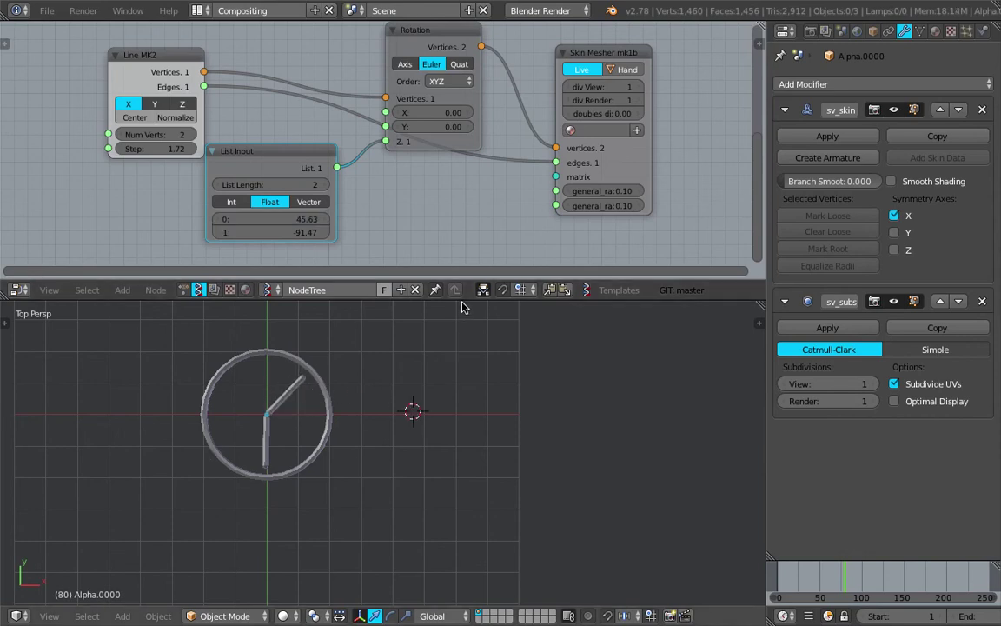
- Enlarge the 3D view and sketch a row and a column of small clocks with hands beside the model in grease pencil
drag(420, 281, 420, 216)
shift+middle_drag(501, 306, 406, 324)
click(406, 321)
scroll(407, 321, down, 2)
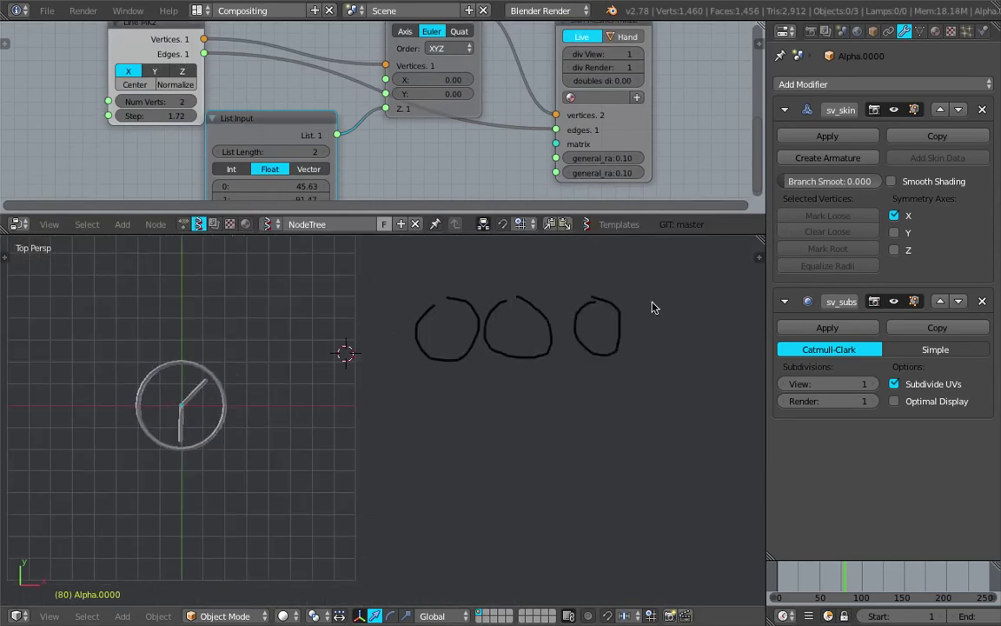
scroll(580, 428, down, 2)
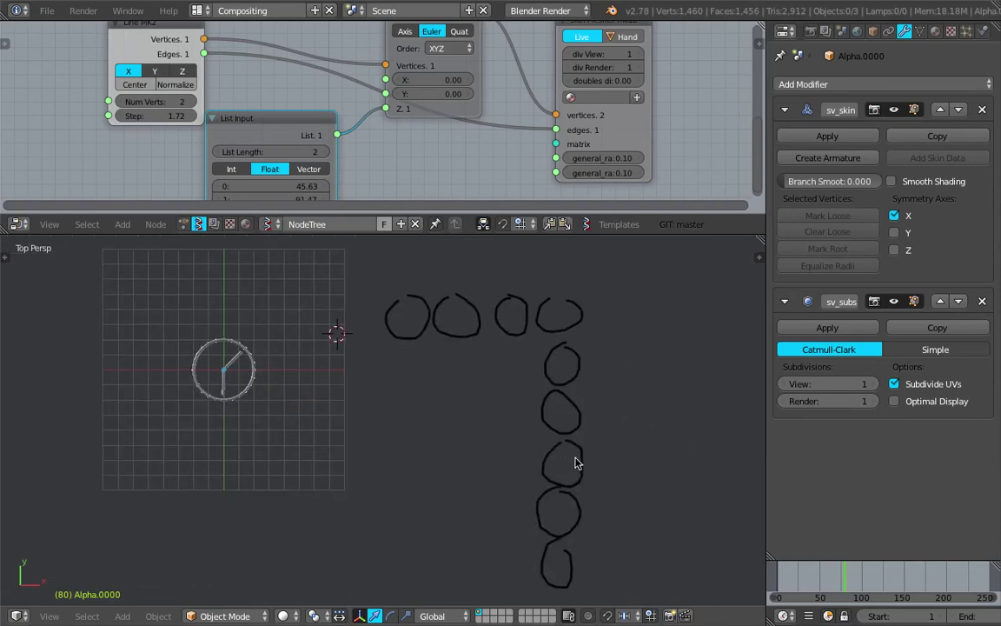
scroll(496, 382, up, 2)
scroll(421, 324, down, 1)
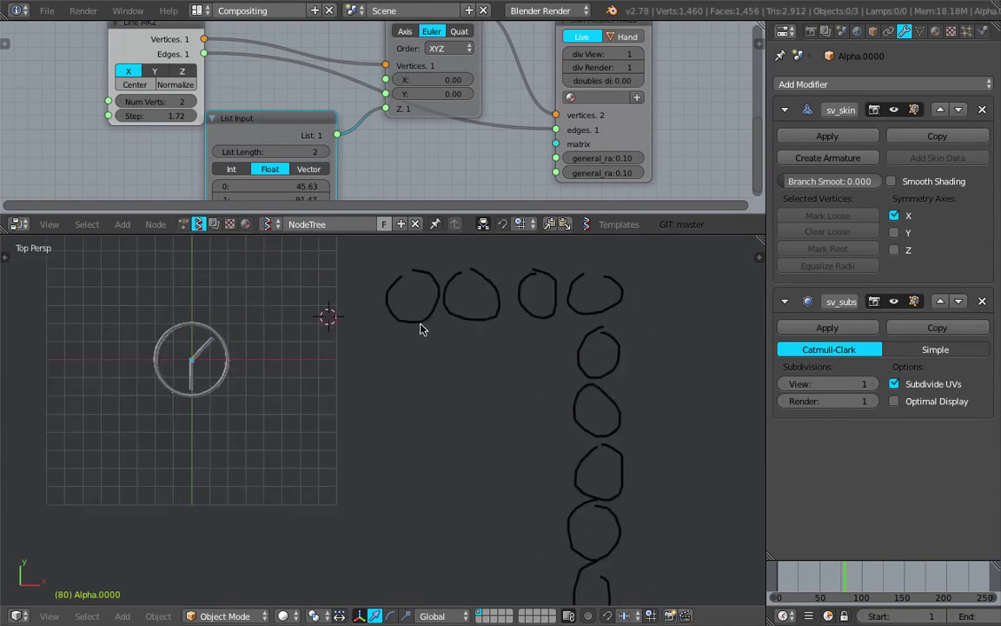
mouse_move(420, 324)
shift+middle_down()
mouse_move(416, 387)
mouse_move(413, 347)
shift+middle_up()
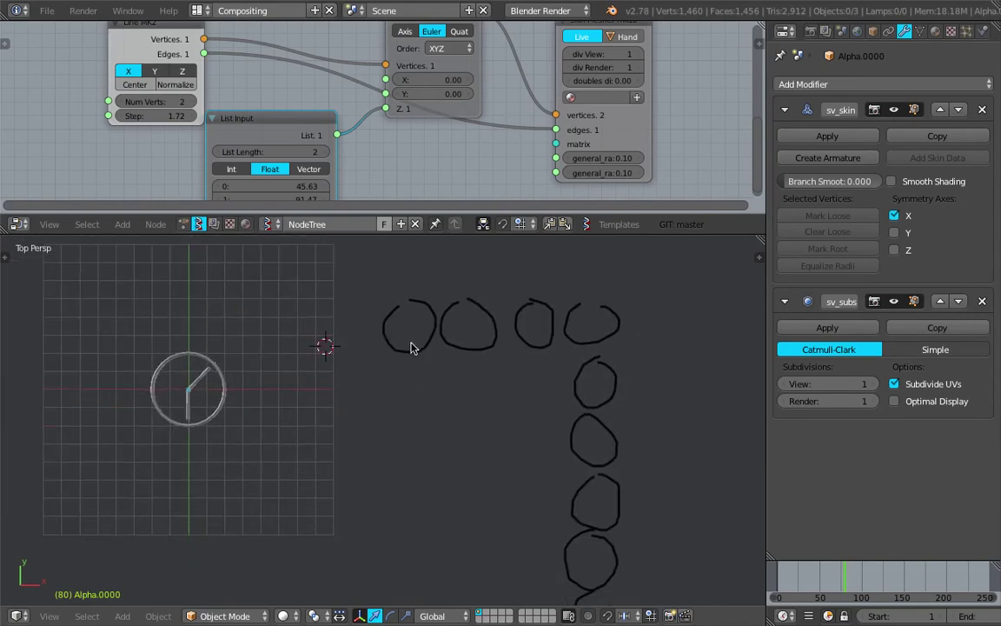
shift+middle_drag(491, 372, 488, 353)
scroll(500, 294, down, 1)
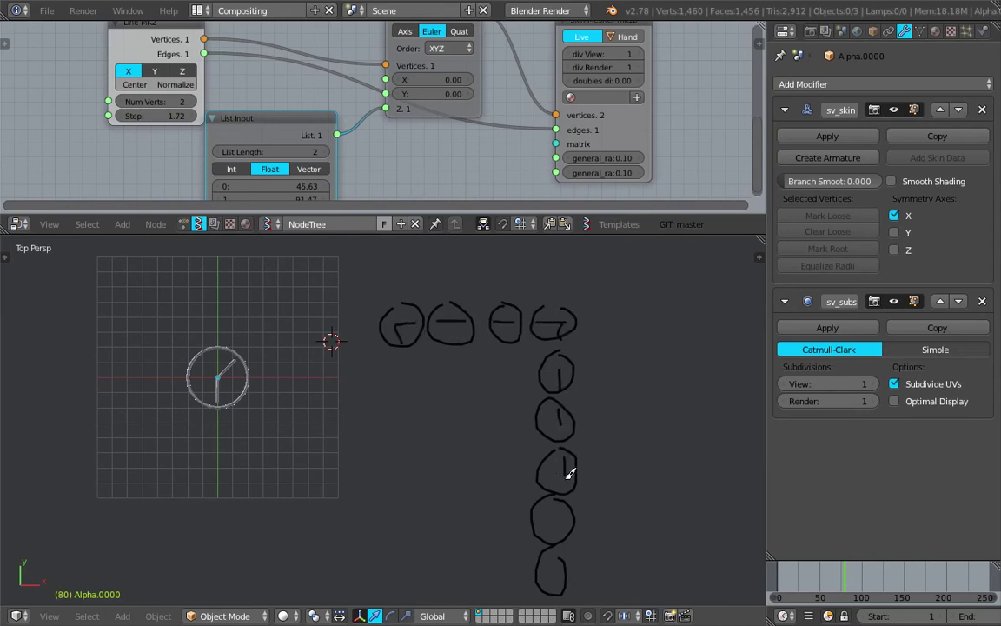
shift+middle_drag(486, 358, 577, 355)
- Delete the grease pencil layer holding the clock sketches and hide the 3D view's properties sidebar
click(760, 252)
scroll(695, 391, down, 6)
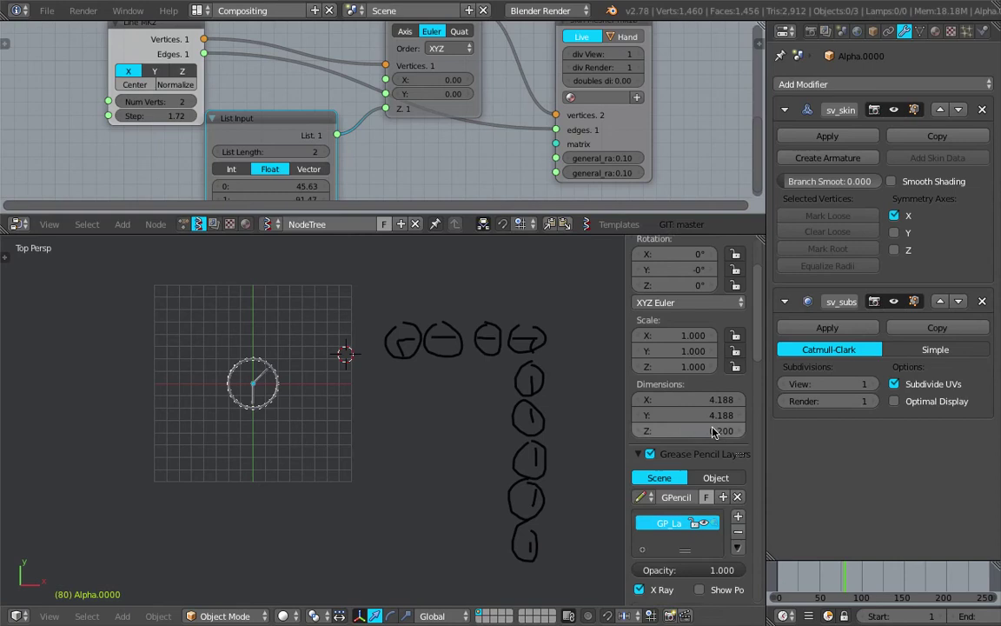
click(739, 403)
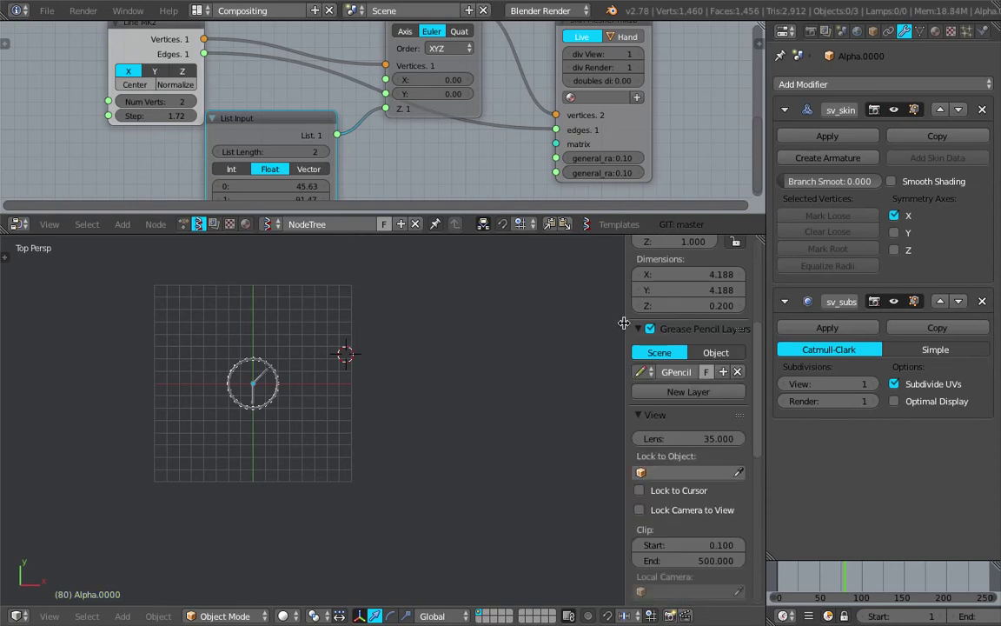
key(n)
- Make the node editor taller again and set the List Input angles to about 38.67 and -79.95
scroll(291, 282, up, 6)
drag(450, 235, 439, 380)
middle_drag(337, 293, 364, 261)
mouse_move(328, 239)
mouse_down()
mouse_move(352, 239)
mouse_move(330, 243)
mouse_move(297, 226)
mouse_move(354, 225)
mouse_move(315, 226)
mouse_up()
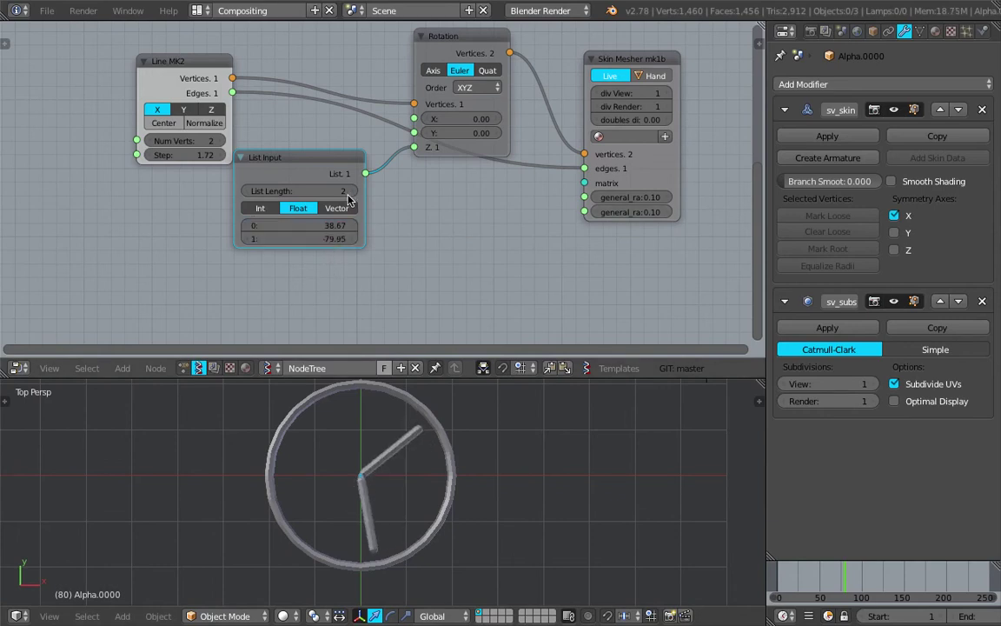
drag(326, 161, 334, 164)
middle_drag(338, 144, 361, 138)
mouse_move(346, 155)
mouse_down()
mouse_move(352, 144)
mouse_move(346, 151)
mouse_up()
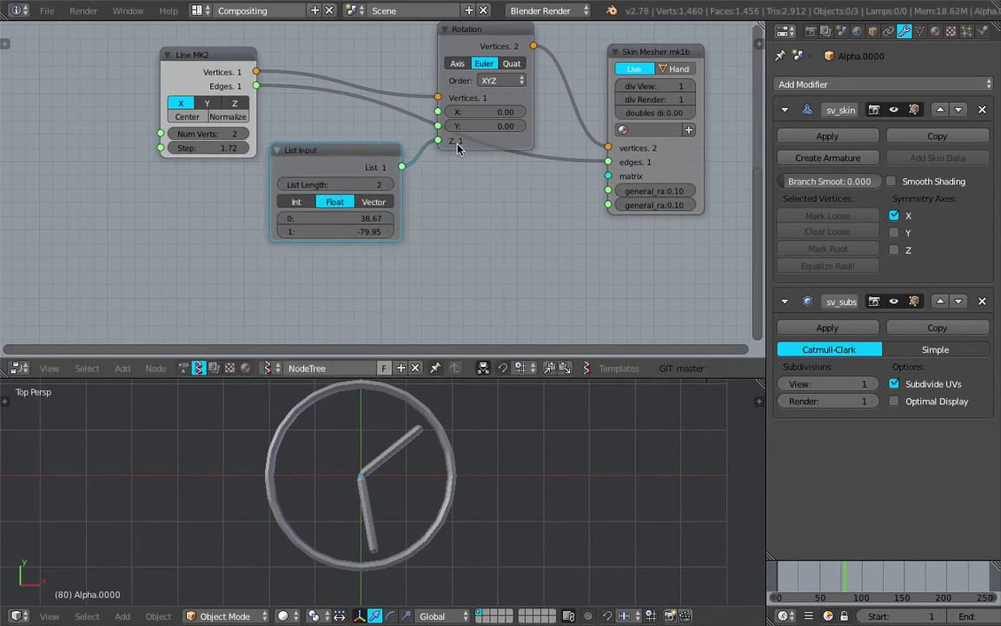
- Set the first List Input angle to about -32.31 and extend the list to 5 with new angles of about 12.36, -4.86 and -110.88
drag(334, 218, 252, 218)
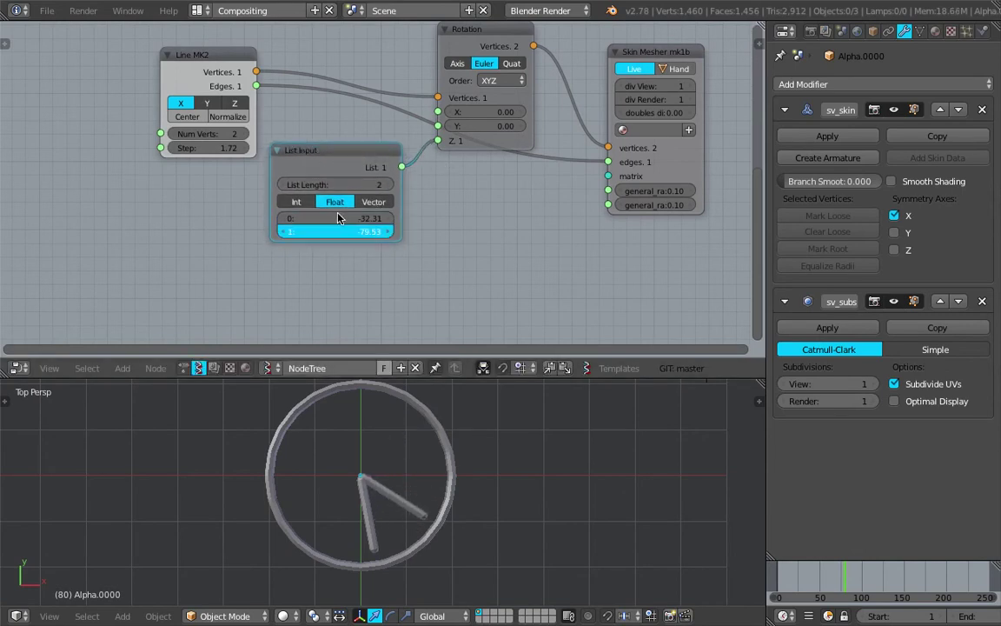
click(388, 187)
click(388, 187)
click(388, 187)
drag(347, 245, 374, 246)
mouse_move(337, 259)
mouse_down()
mouse_move(363, 259)
mouse_move(260, 273)
mouse_move(335, 260)
mouse_move(300, 246)
mouse_move(352, 246)
mouse_up()
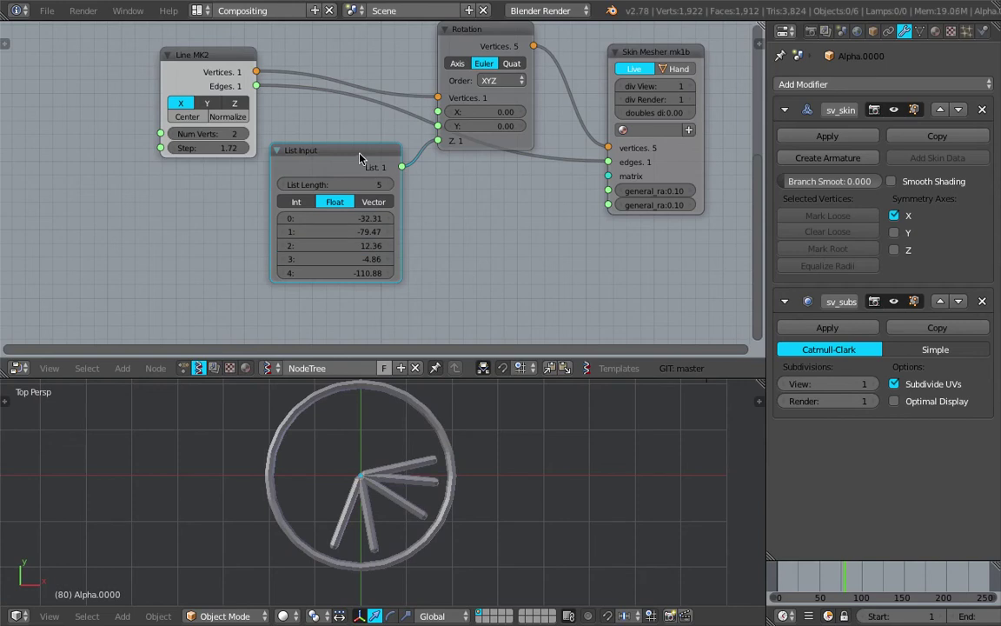
- Delete the List Input node and add a Frame info node below the Line MK2 node
key(x)
key(shift+a)
click(275, 192)
text(List Input)
key(BackSpace)
text(time)
key(BackSpace)
key(BackSpace)
key(BackSpace)
key(BackSpace)
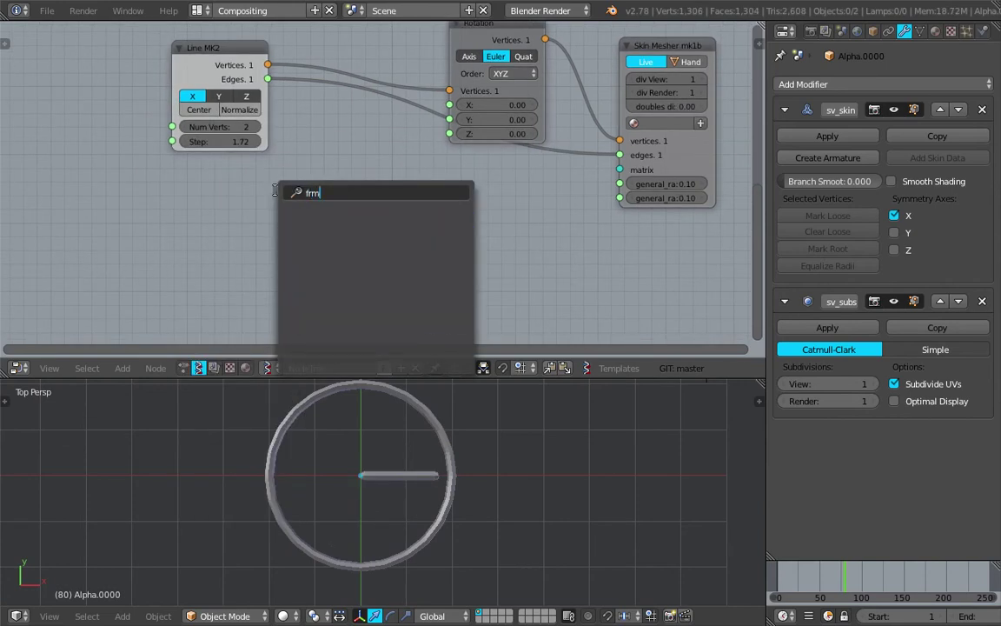
text(frame)
key(Down)
key(Return)
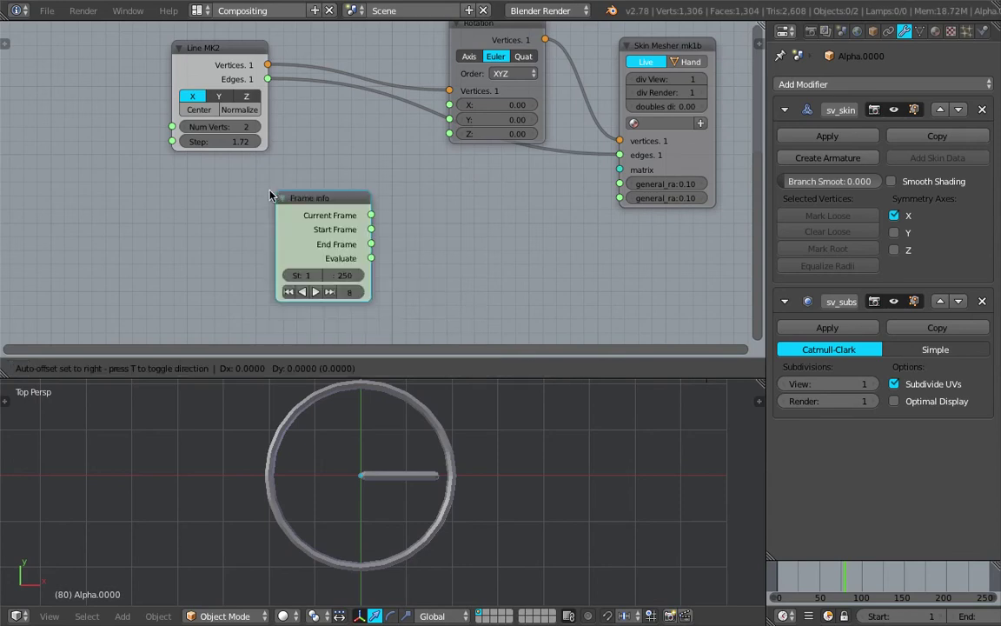
click(116, 161)
- Drive the Rotation node's Z input with the Frame info node's Current Frame output and play the animation
drag(209, 182, 459, 136)
click(469, 446)
key(alt+a)
key(g)
click(167, 230)
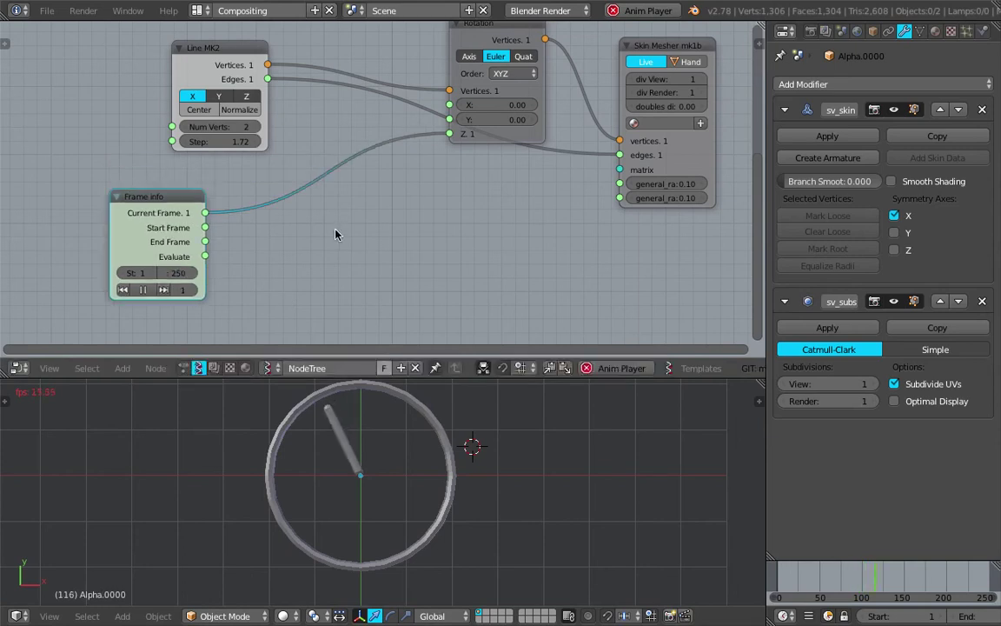
- Insert a Math node into the link between the Frame info node and the Rotation node's Z input
key(space)
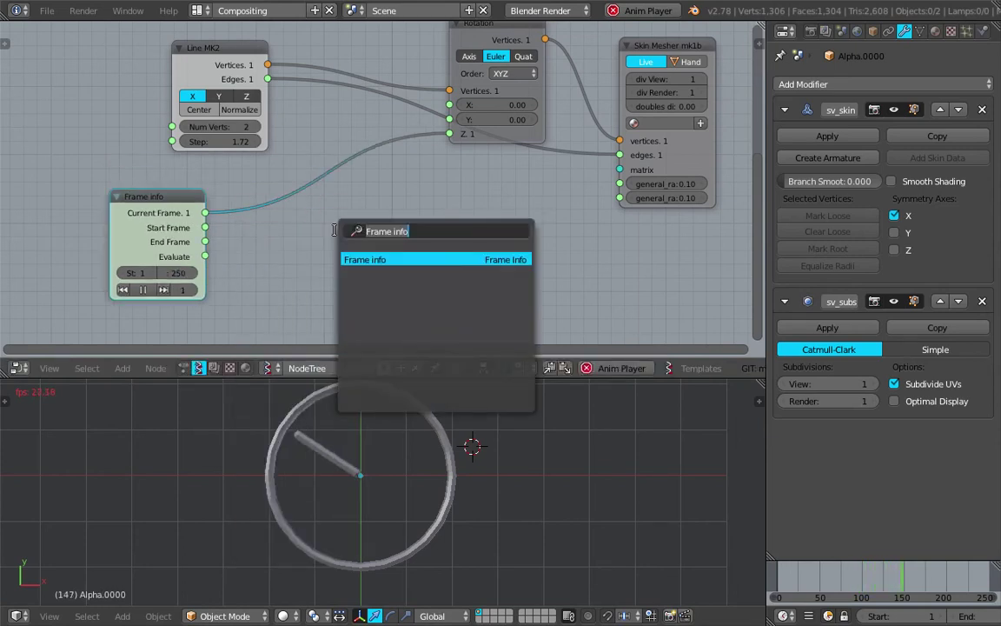
text(math)
key(Down)
key(Return)
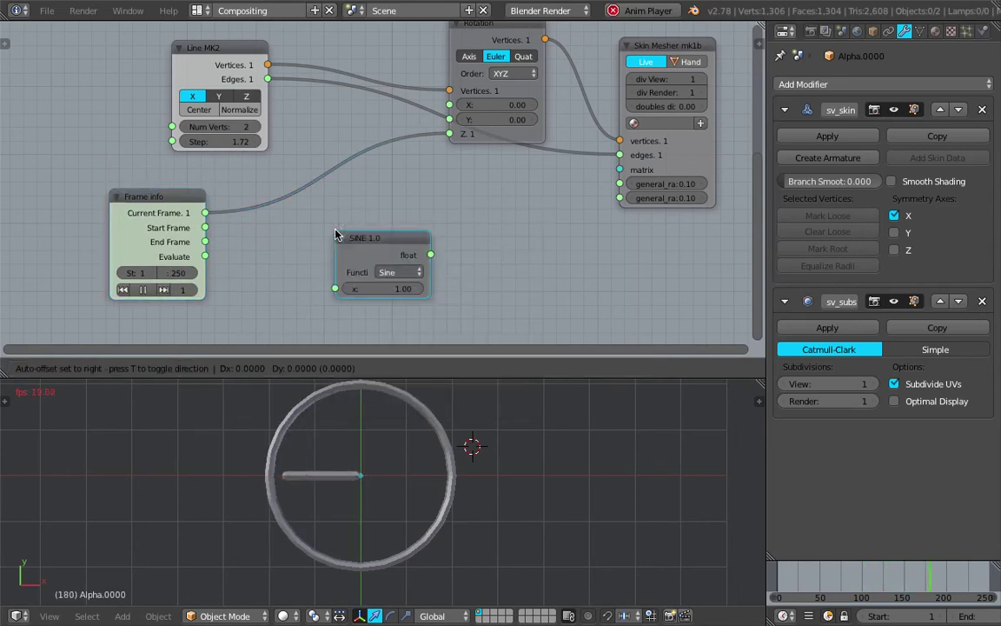
click(352, 228)
drag(352, 229, 329, 190)
- Change the Math node's function to subtraction (-) and connect Current Frame to its y input
click(352, 218)
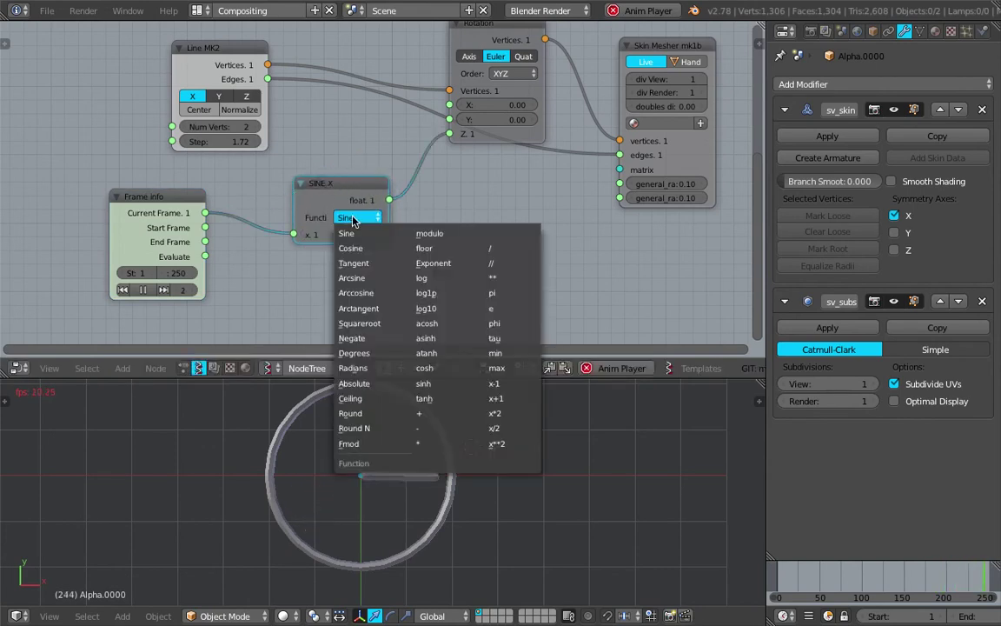
click(444, 428)
drag(204, 213, 287, 224)
scroll(342, 219, up, 1)
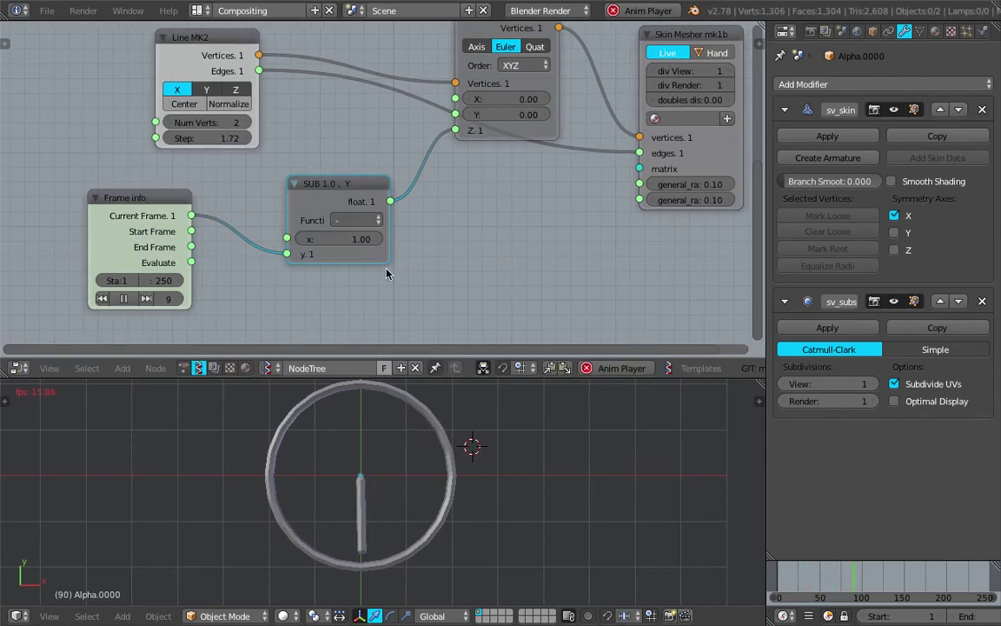
scroll(327, 237, up, 2)
drag(120, 201, 138, 198)
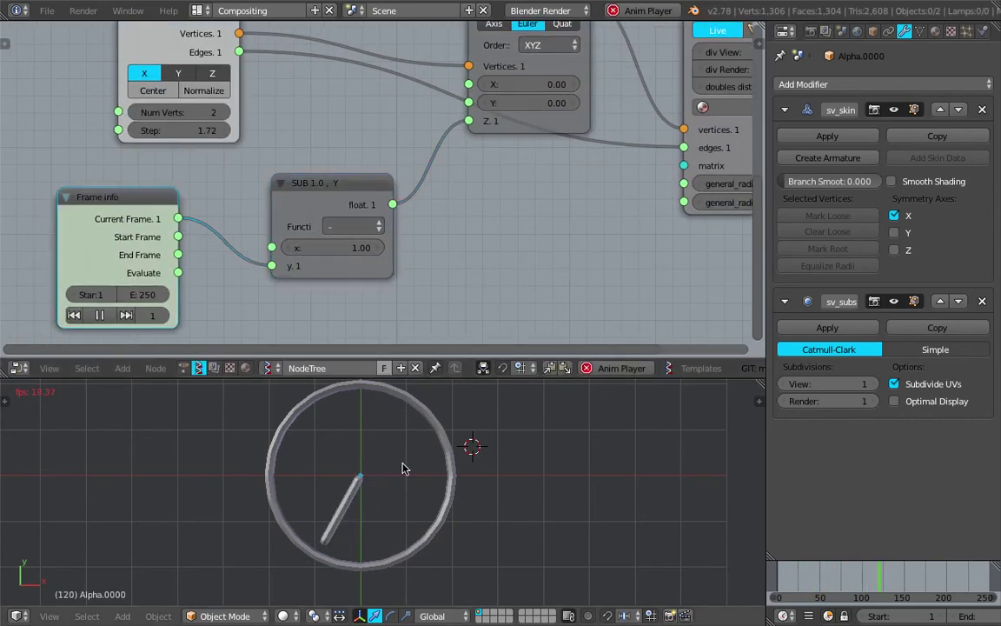
- Stop the animation playback and move the Frame info node farther away from the subtraction node
scroll(402, 319, down, 1)
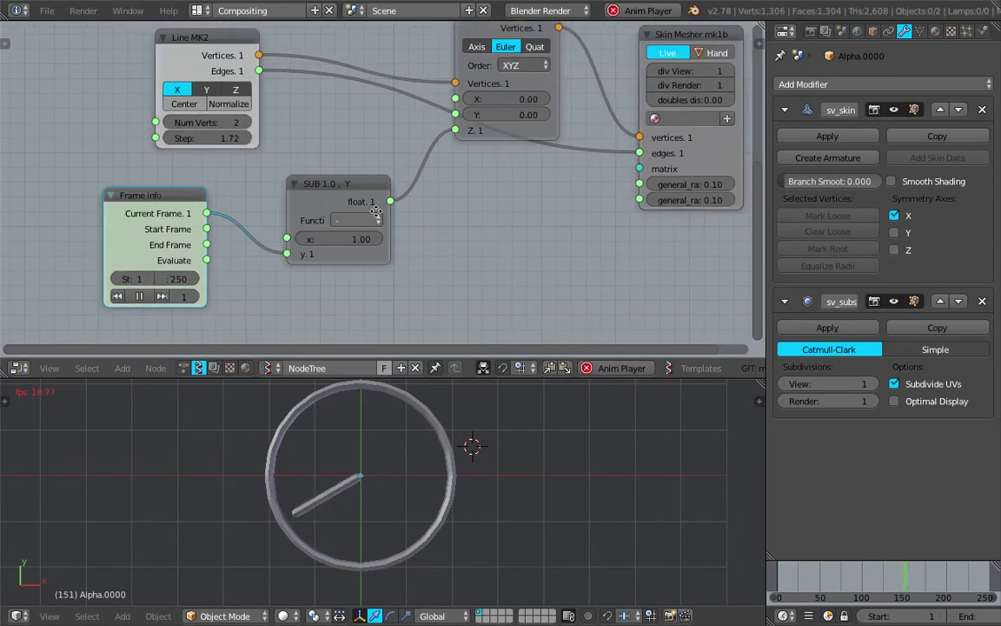
middle_drag(383, 195, 399, 181)
key(Escape)
drag(138, 215, 38, 214)
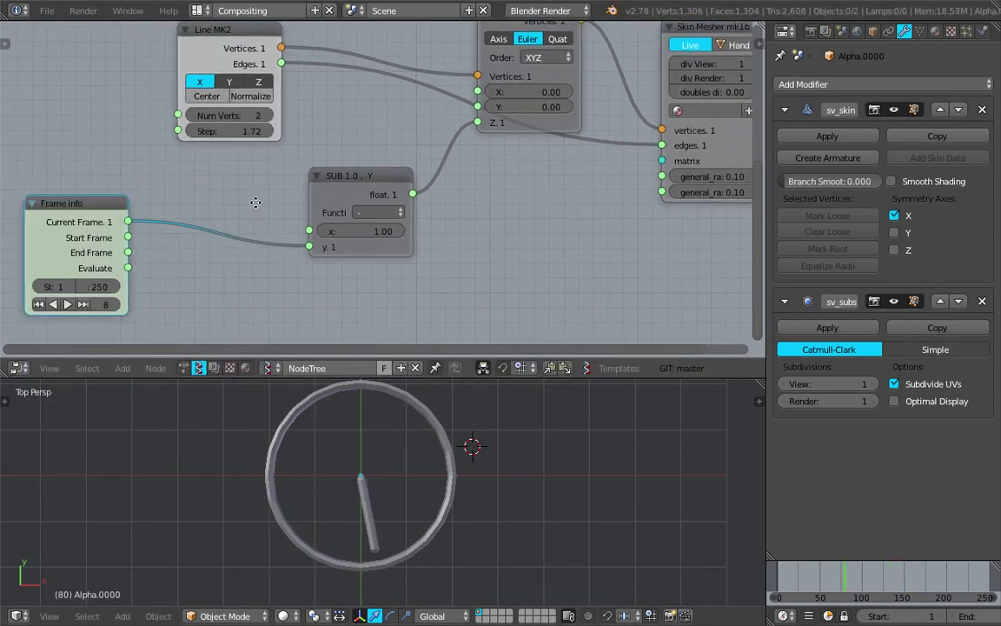
- Insert a Math node into the link between the Frame info and subtraction nodes and set its function to addition (+)
key(shift+a)
click(282, 232)
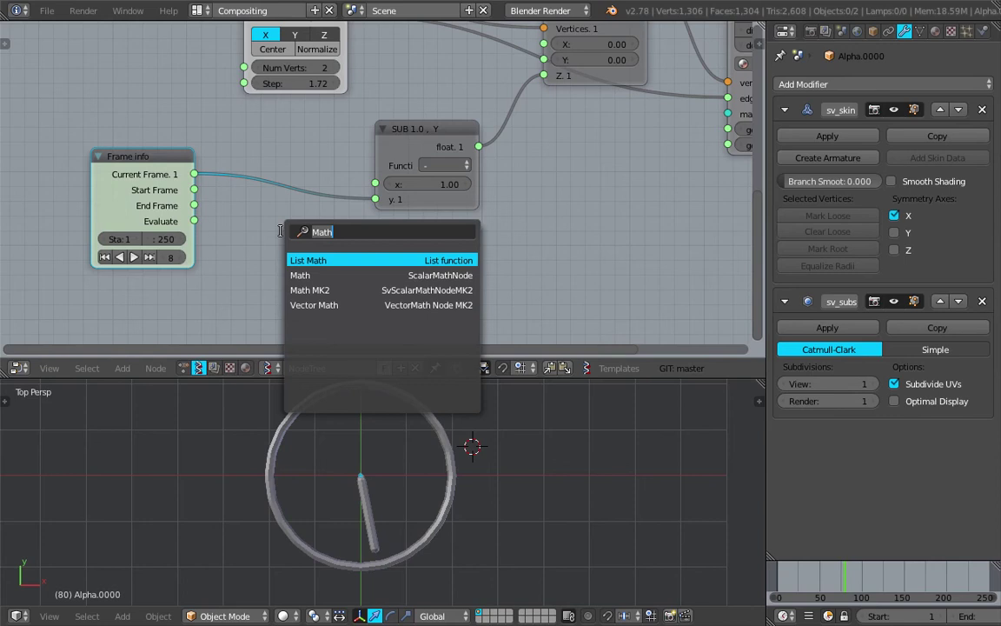
text(math)
key(Down)
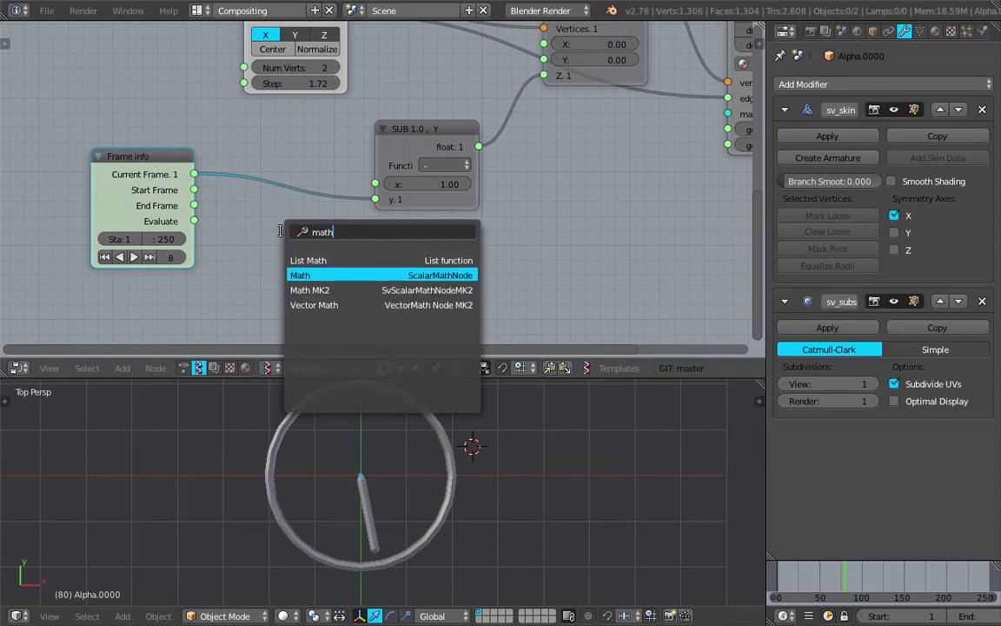
key(Return)
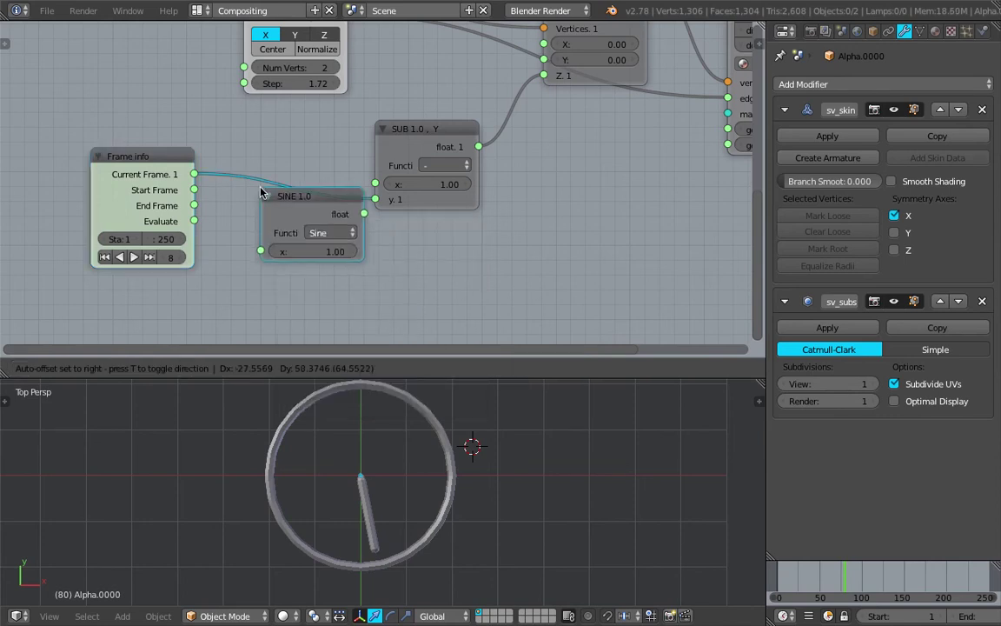
click(254, 192)
click(340, 226)
click(394, 439)
- Add a Range Float node and connect its Range output to the addition node's y input
middle_drag(193, 344, 292, 258)
key(shift+a)
click(292, 256)
text(float ra)
key(ctrl+a)
text(range)
key(Down)
key(Return)
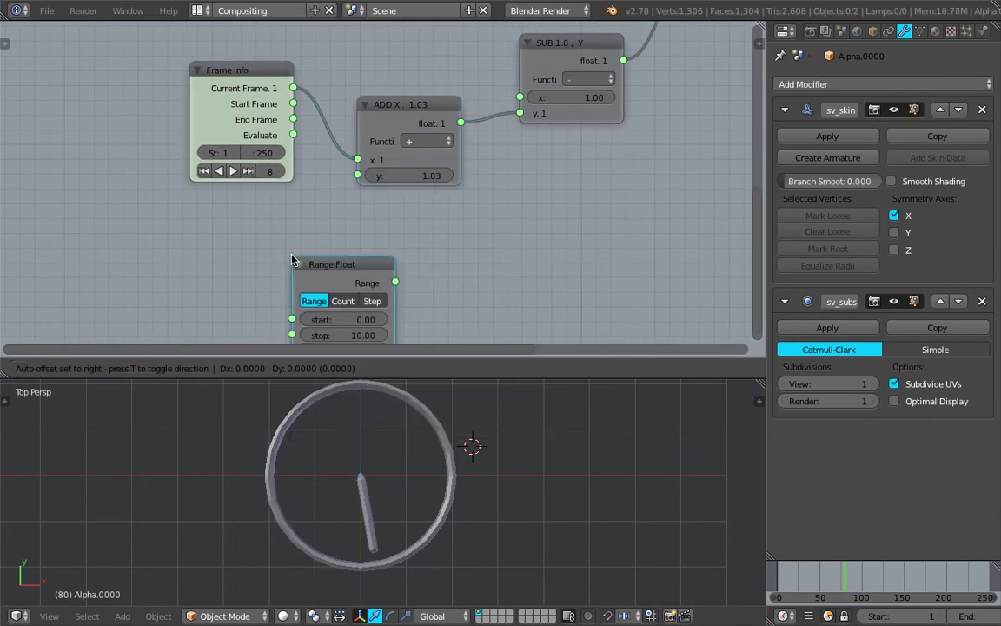
click(181, 199)
drag(284, 224, 357, 175)
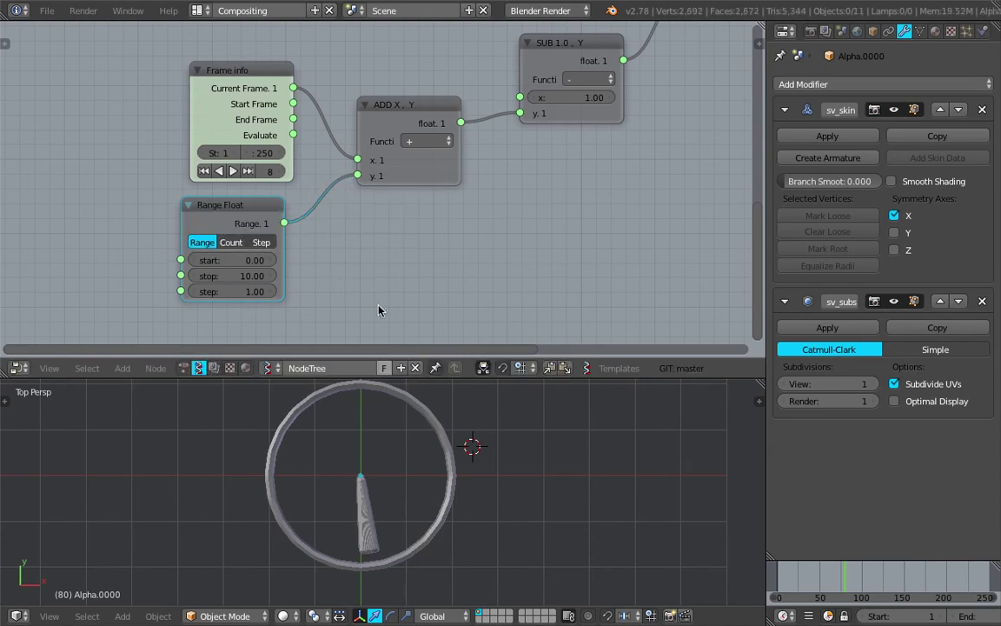
- Play the animation and switch the Range Float node to Count mode with a stop value of 320.71
key(alt+a)
click(240, 243)
drag(234, 275, 190, 276)
scroll(383, 469, down, 1)
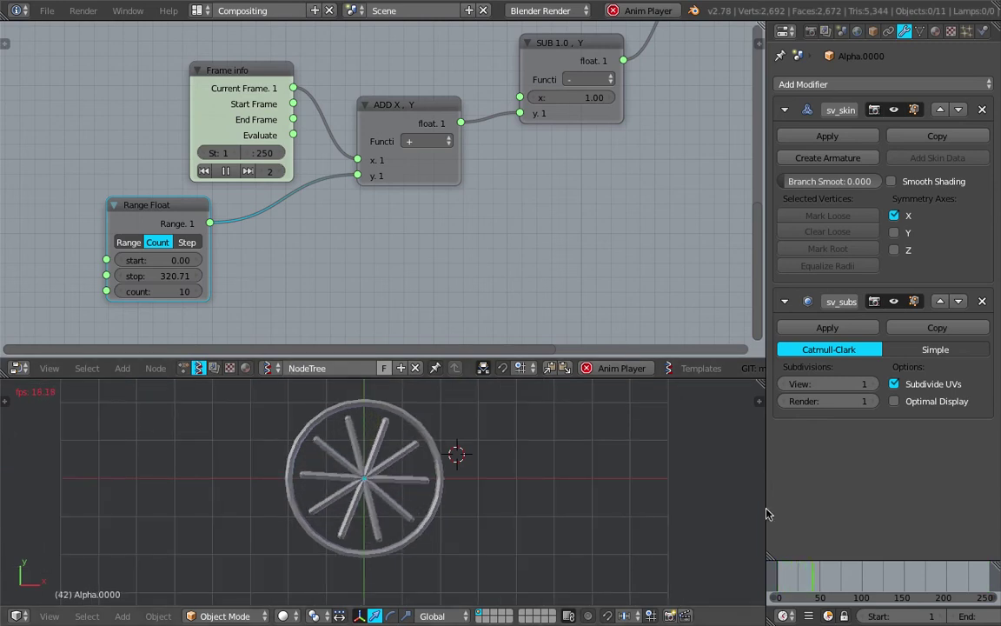
- Set the animation's end frame to 1000
scroll(939, 618, down, 3)
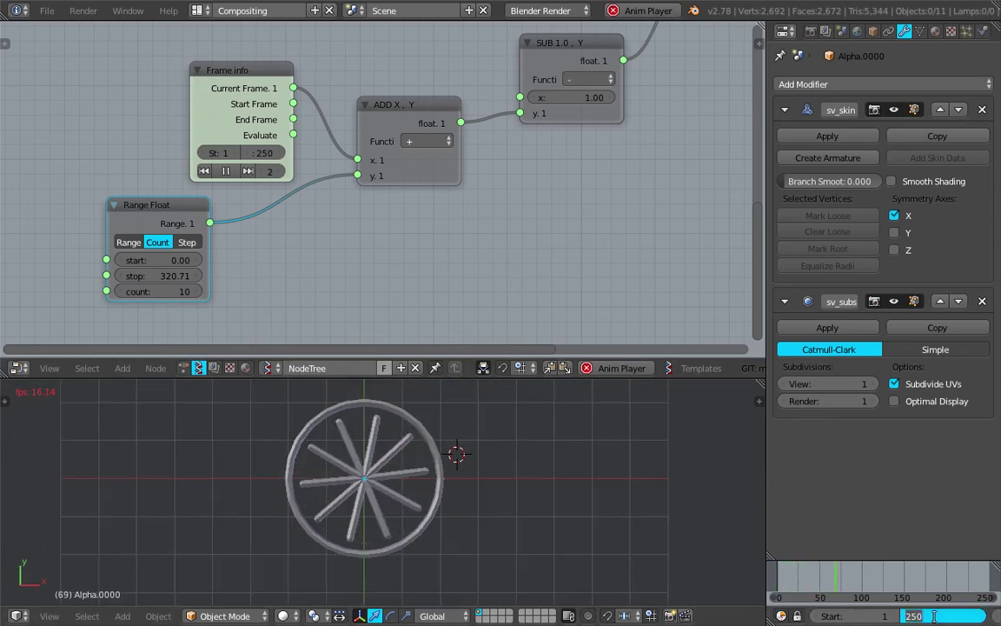
click(934, 616)
text(1000)
key(Return)
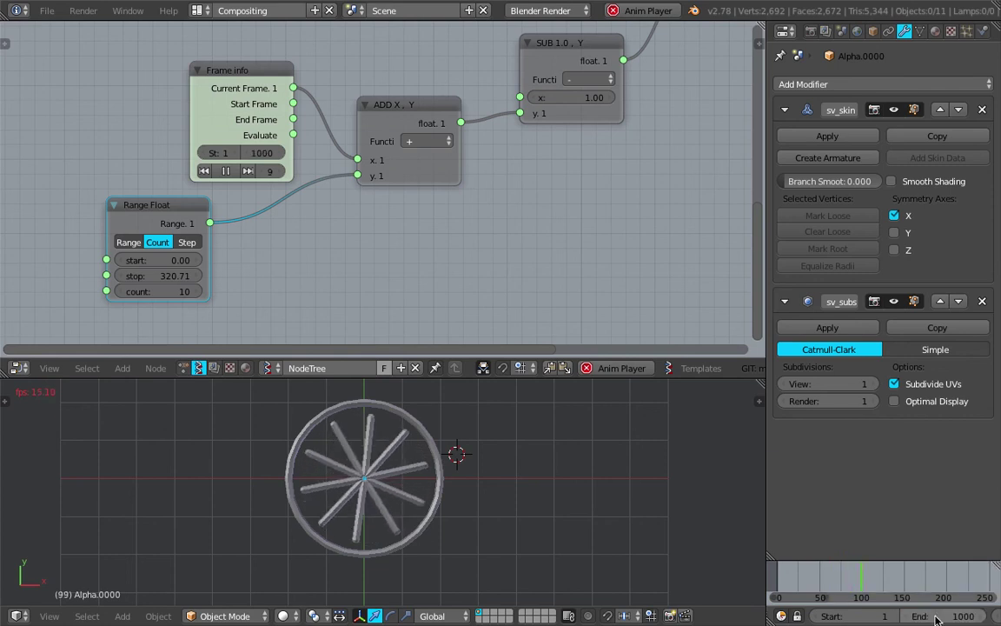
- Stop the animation playback and delete the Range Float node
middle_drag(370, 301, 525, 317)
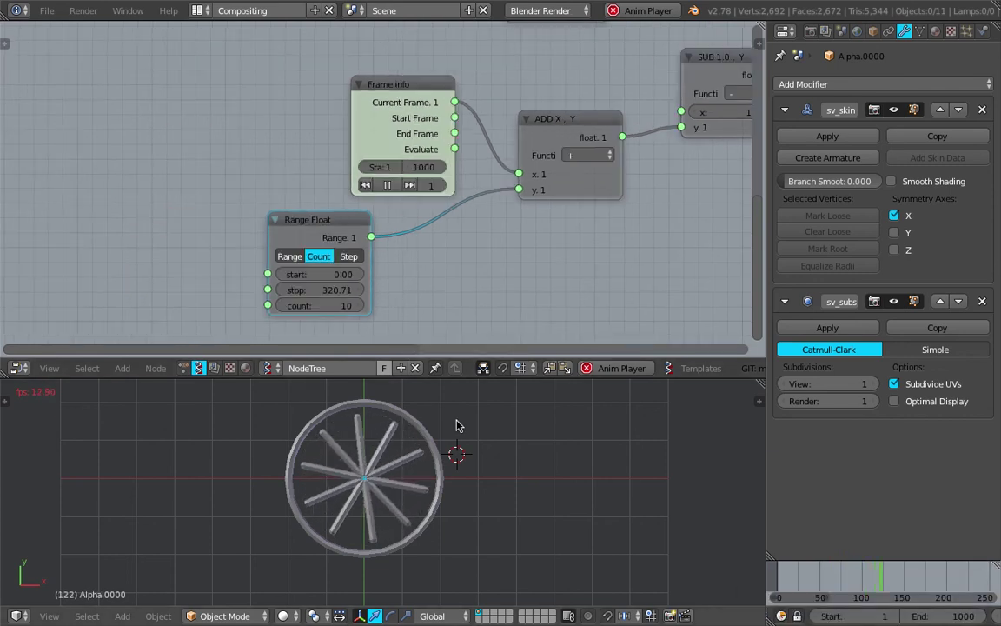
middle_drag(332, 221, 216, 222)
drag(216, 222, 319, 230)
key(Escape)
scroll(500, 227, down, 3)
middle_drag(500, 228, 321, 246)
middle_drag(545, 118, 539, 87)
middle_drag(141, 249, 355, 98)
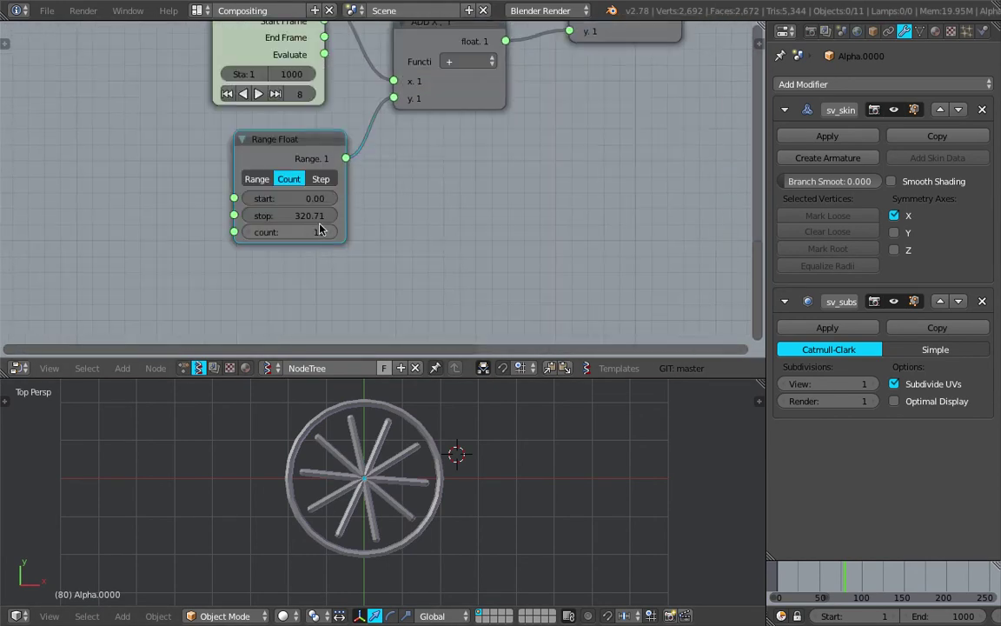
drag(311, 146, 275, 164)
middle_drag(274, 164, 278, 202)
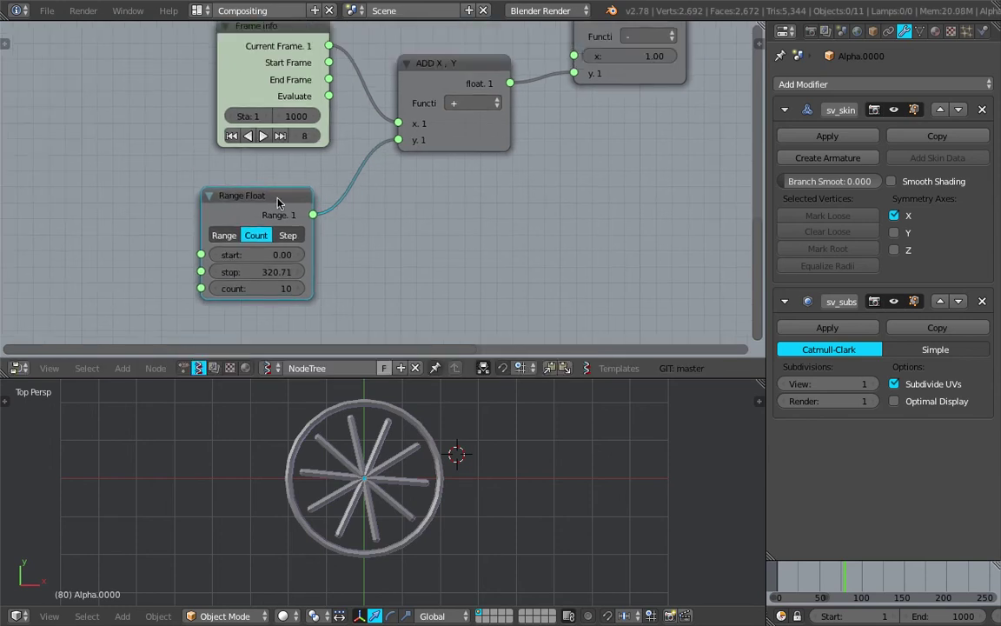
key(x)
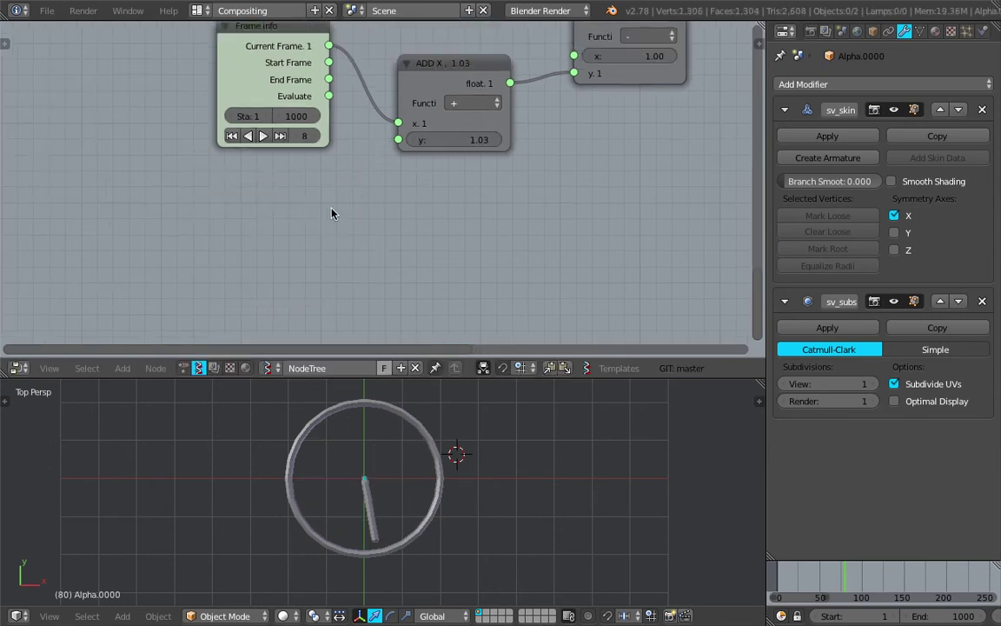
- Add a Float node, place it beneath the relocated Frame info node and duplicate it directly below
key(shift+a)
click(305, 202)
text(Range Float)
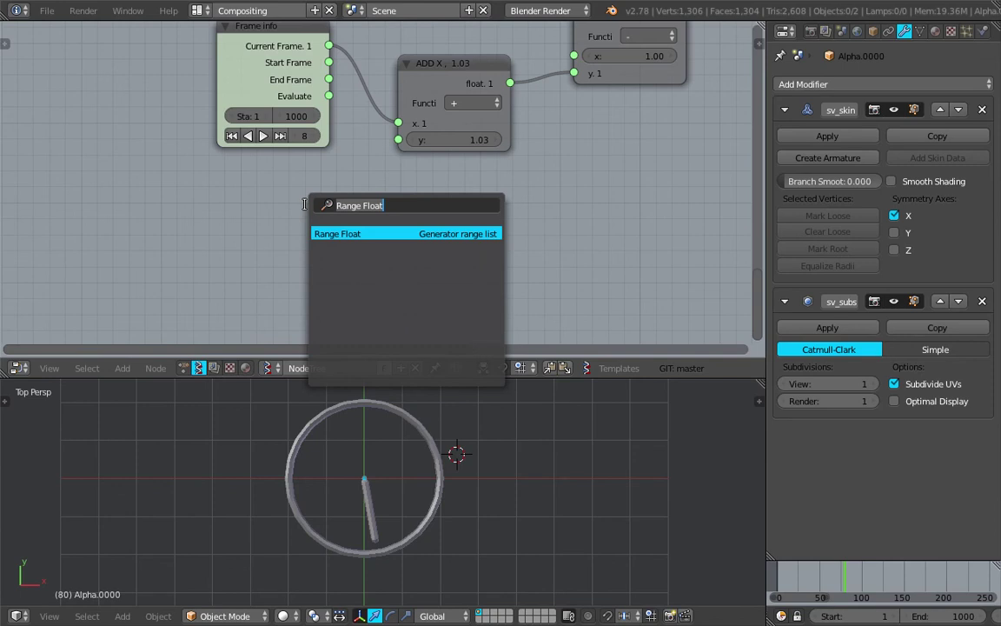
text(float)
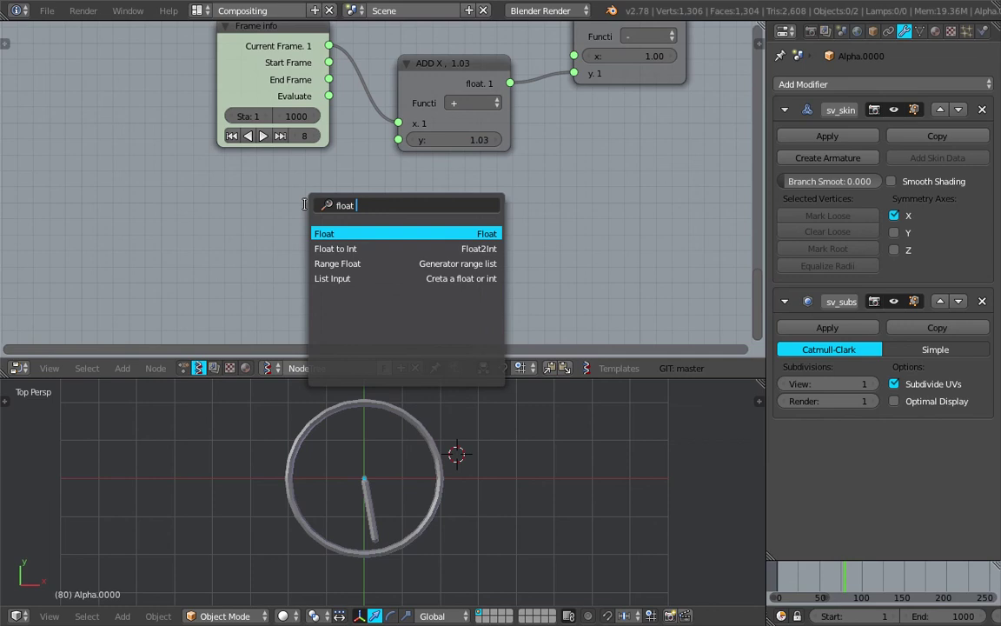
key(Return)
click(274, 193)
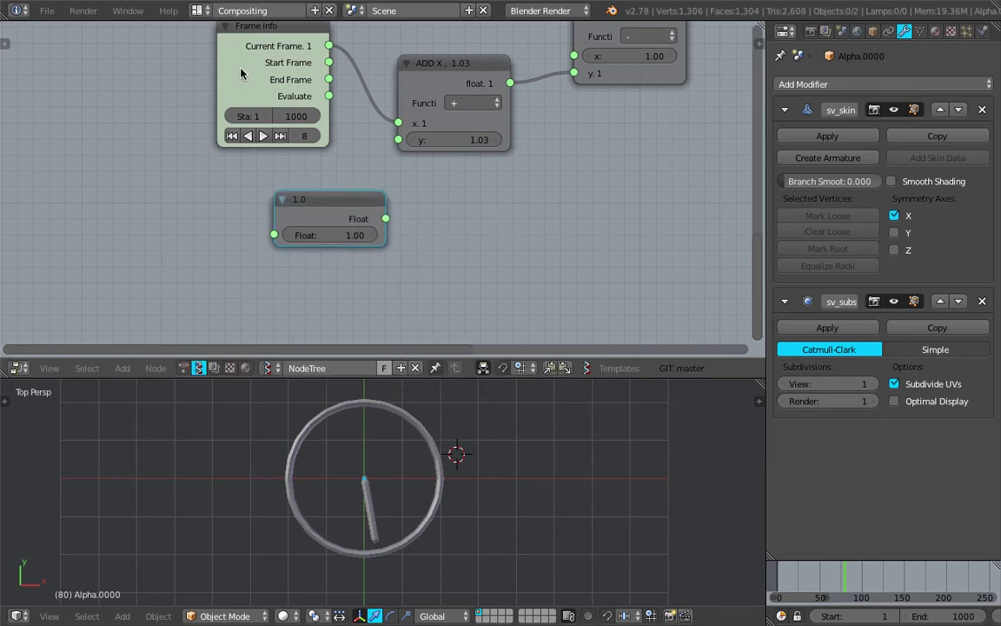
drag(240, 73, 126, 67)
drag(353, 205, 166, 197)
key(shift+d)
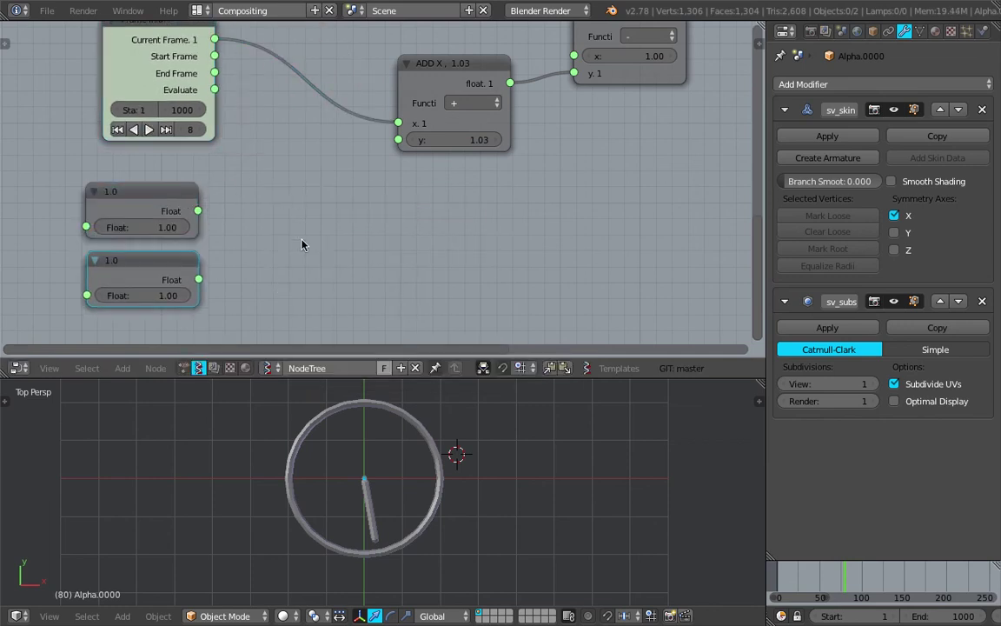
click(279, 288)
- Add a List Join node between the two Float nodes and the addition node
middle_drag(311, 226, 323, 218)
key(alt+space)
text(joi)
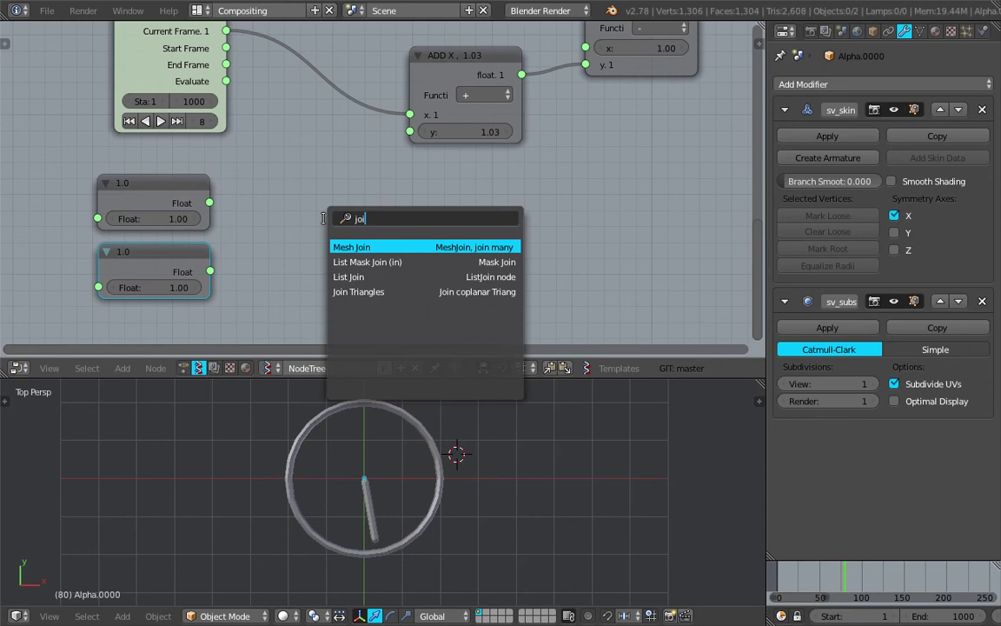
key(Down)
key(Down)
key(Return)
click(311, 168)
- Link both Float nodes through List Join to the addition node's y input, with the first Float set to -13.64
drag(209, 203, 306, 268)
drag(209, 271, 305, 285)
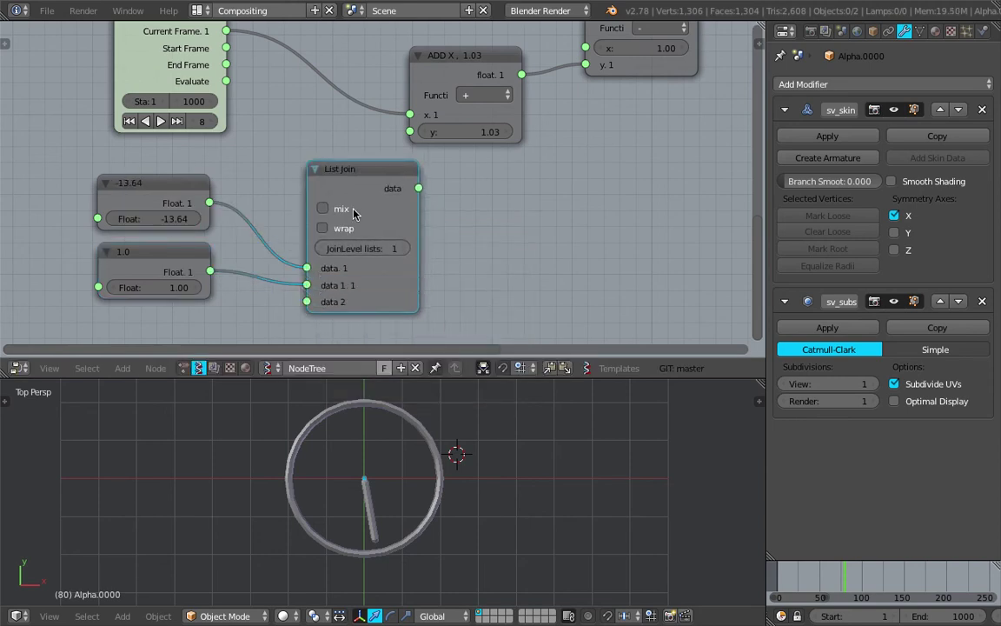
drag(352, 213, 299, 209)
drag(365, 184, 409, 131)
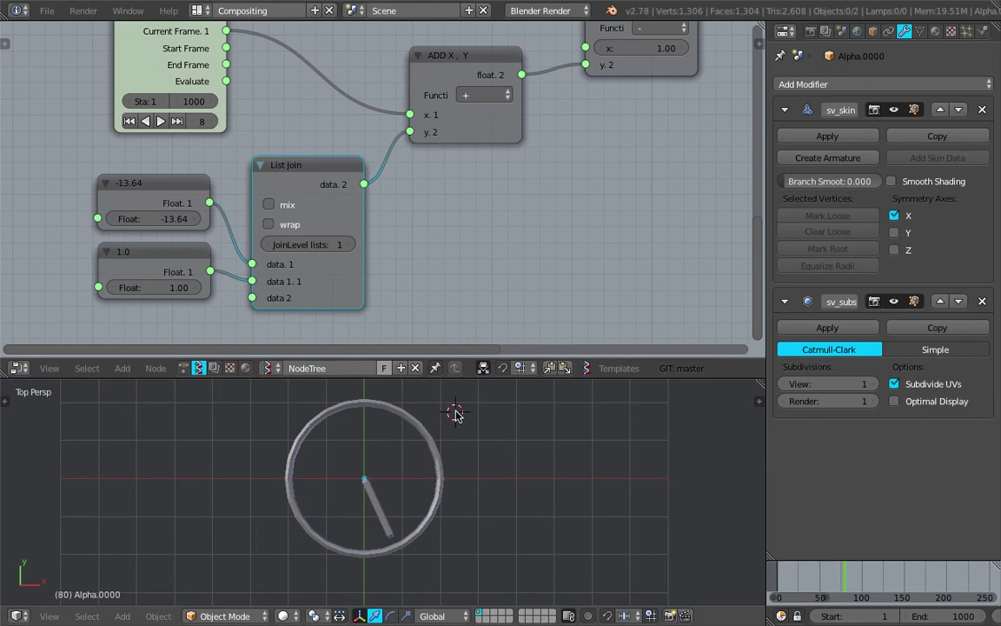
- Play the animation, then set List Join's JoinLevel lists to 2 and the second Float to 33.19
key(alt+a)
drag(153, 286, 460, 222)
click(351, 246)
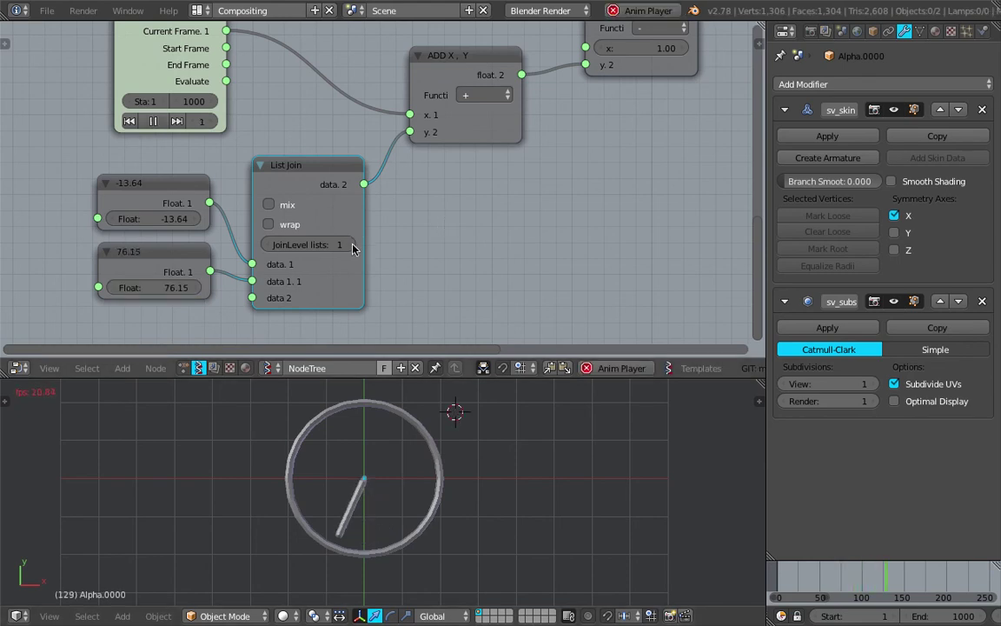
drag(173, 286, 181, 300)
drag(98, 287, 65, 252)
- Move the Frame info node farther from the Float nodes to make room for another node
scroll(99, 130, down, 2)
middle_drag(100, 100, 184, 105)
click(209, 87)
key(g)
click(31, 90)
mouse_move(239, 276)
mouse_down()
mouse_move(224, 276)
mouse_move(257, 269)
mouse_up()
middle_drag(257, 269, 434, 209)
drag(190, 105, 84, 119)
- Add another Math node beside the Float nodes and connect the Frame info node's Current Frame output to its x input
key(alt+space)
text(math)
key(Down)
key(Return)
click(191, 197)
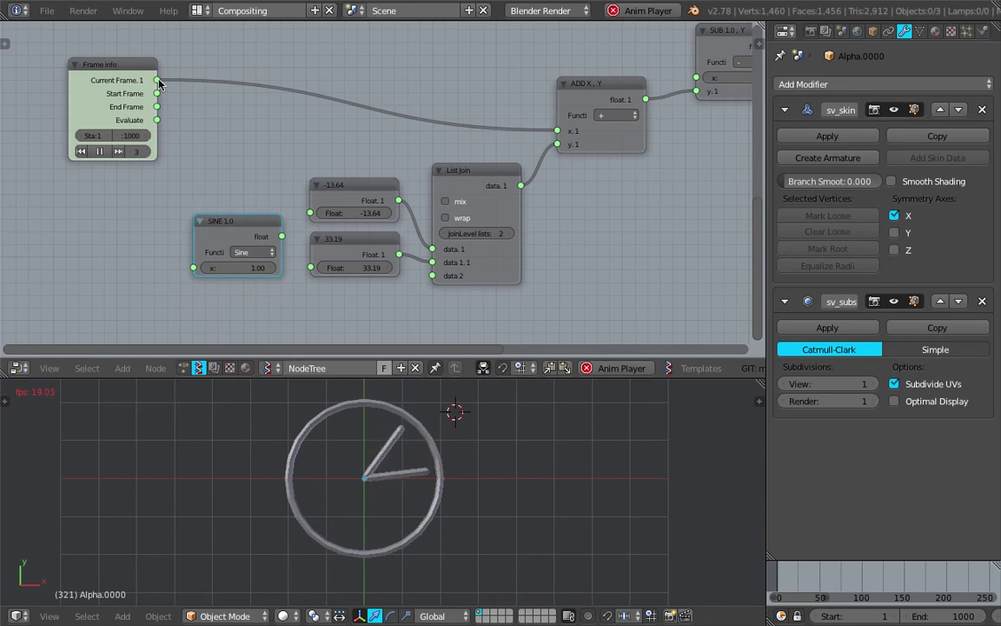
drag(157, 80, 195, 267)
- Set the new Math node to multiplication (*) with y 21.68 and link its output to the second Float node
click(240, 253)
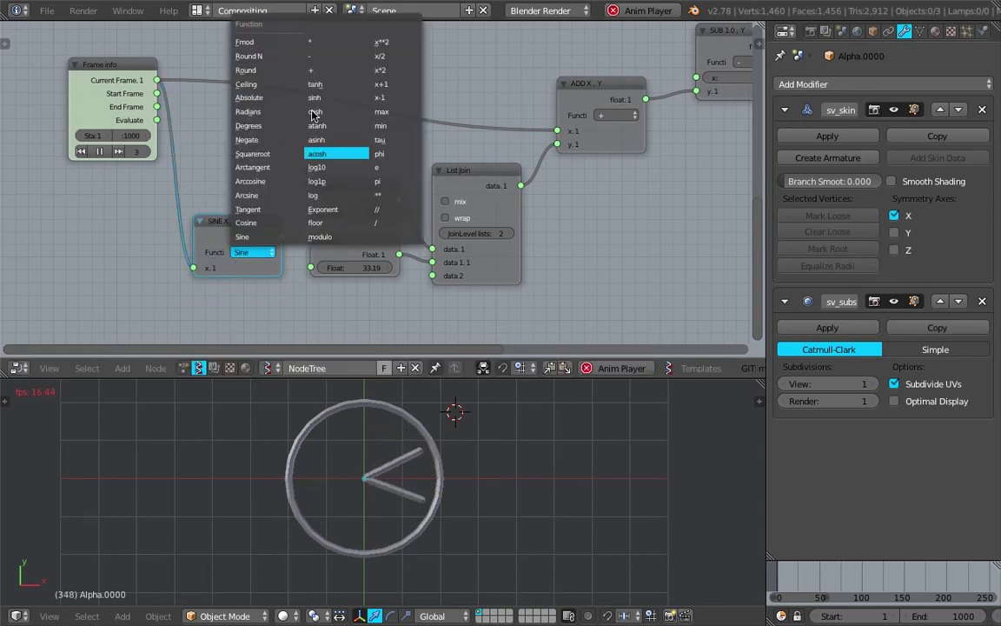
click(314, 43)
click(235, 280)
text(5)
key(Return)
drag(281, 235, 316, 271)
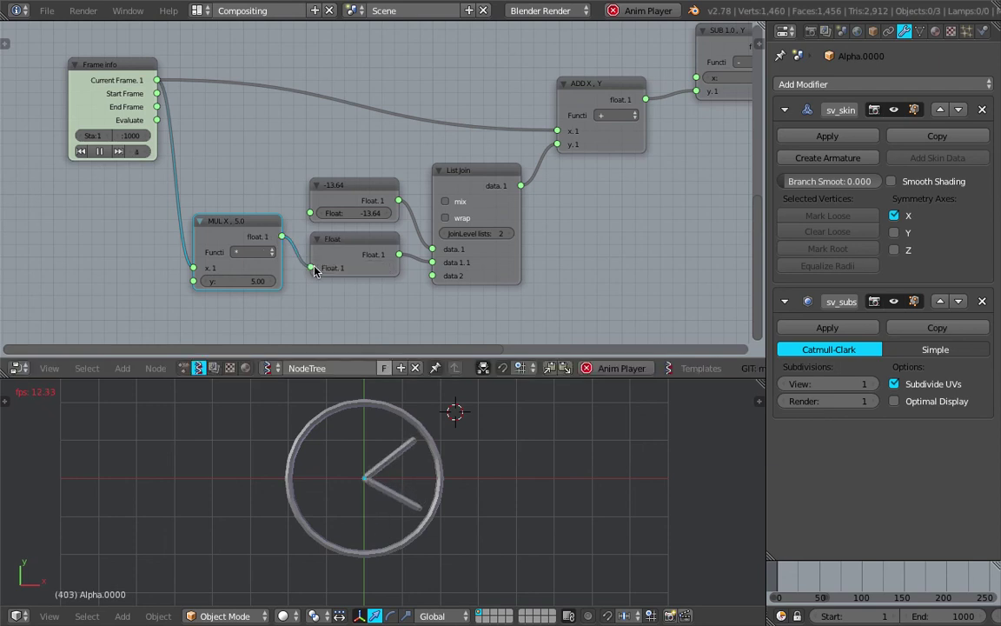
click(242, 281)
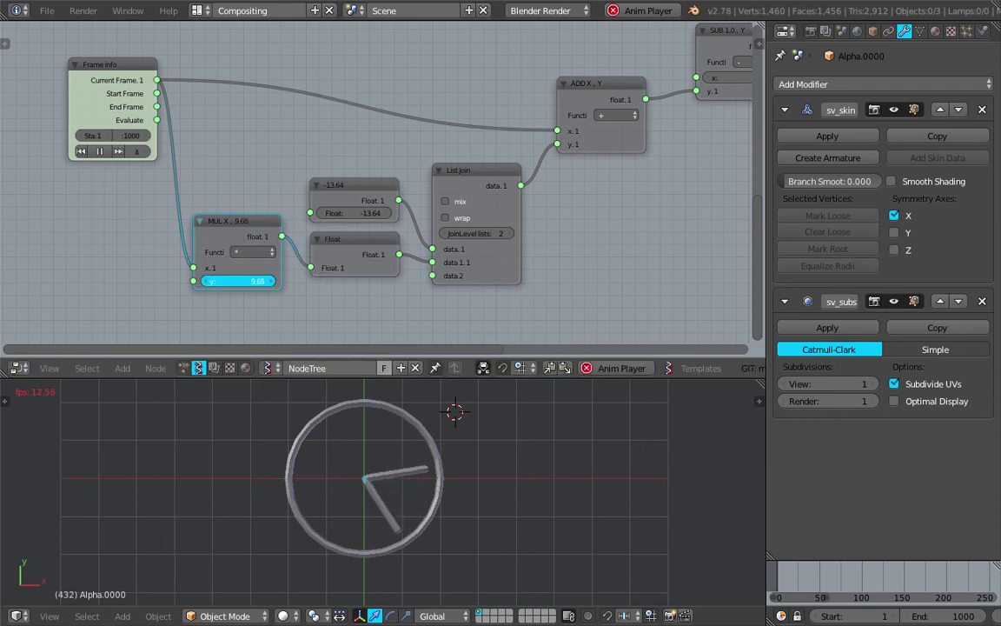
drag(242, 281, 422, 281)
- Replace the second Float node with the multiplication node, linked directly to List Join's data 1 input
scroll(236, 261, up, 1)
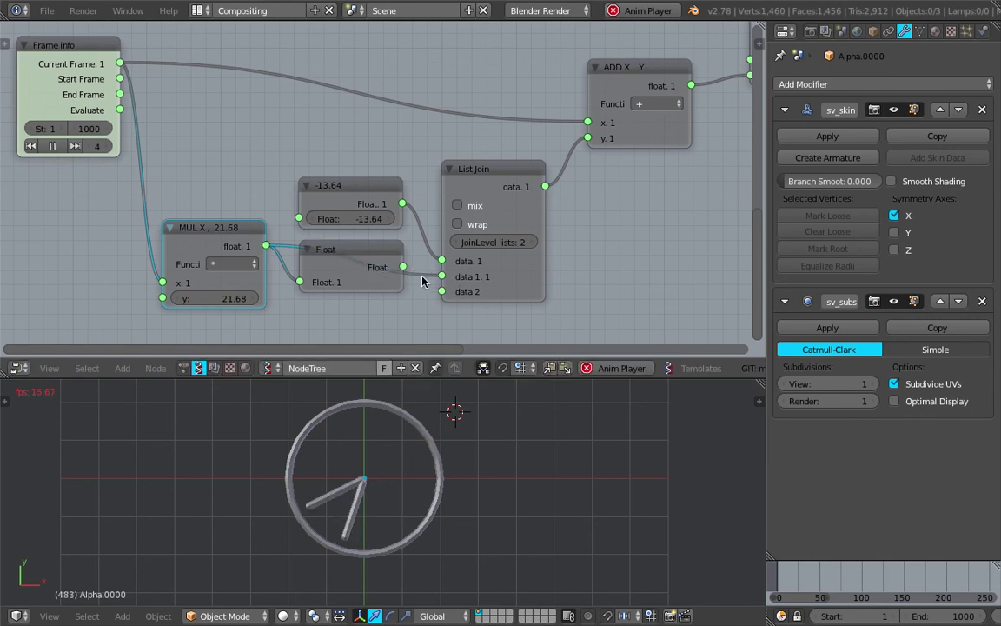
click(379, 252)
key(x)
drag(243, 236, 374, 259)
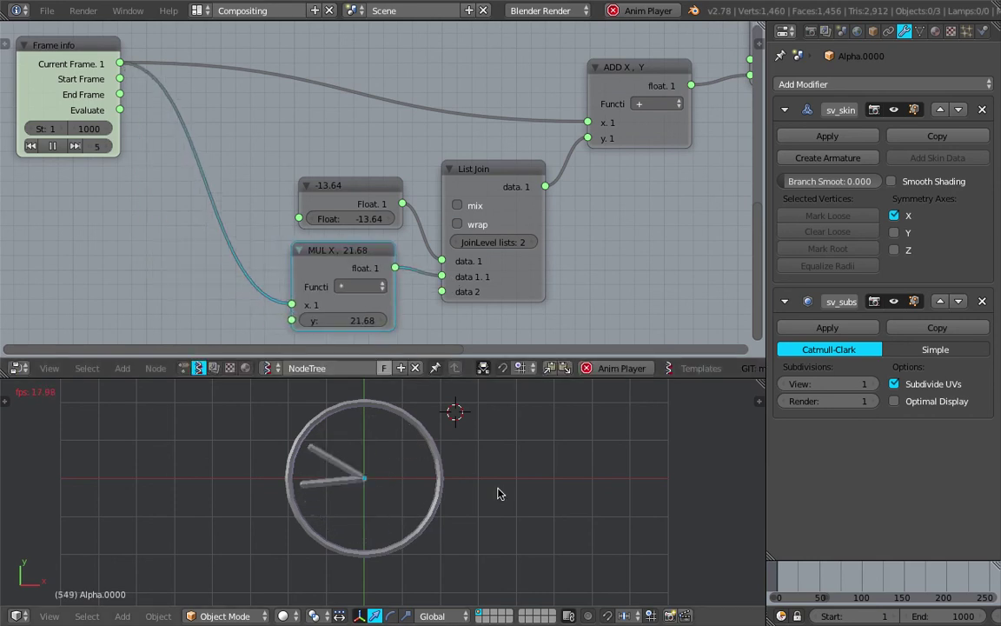
- Move the Line MK2 node closer to the Rotation node, save over sv_clock_001.blend and stop the playback
scroll(486, 198, down, 2)
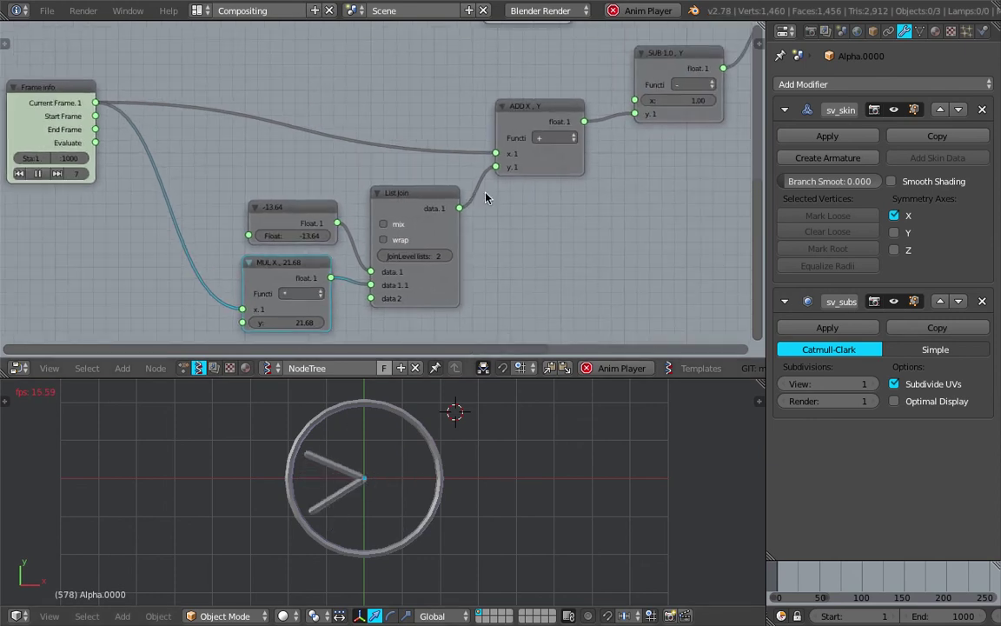
middle_drag(555, 191, 481, 200)
scroll(563, 198, down, 1)
middle_drag(581, 191, 408, 252)
middle_drag(344, 298, 419, 157)
drag(275, 116, 380, 117)
key(ctrl+s)
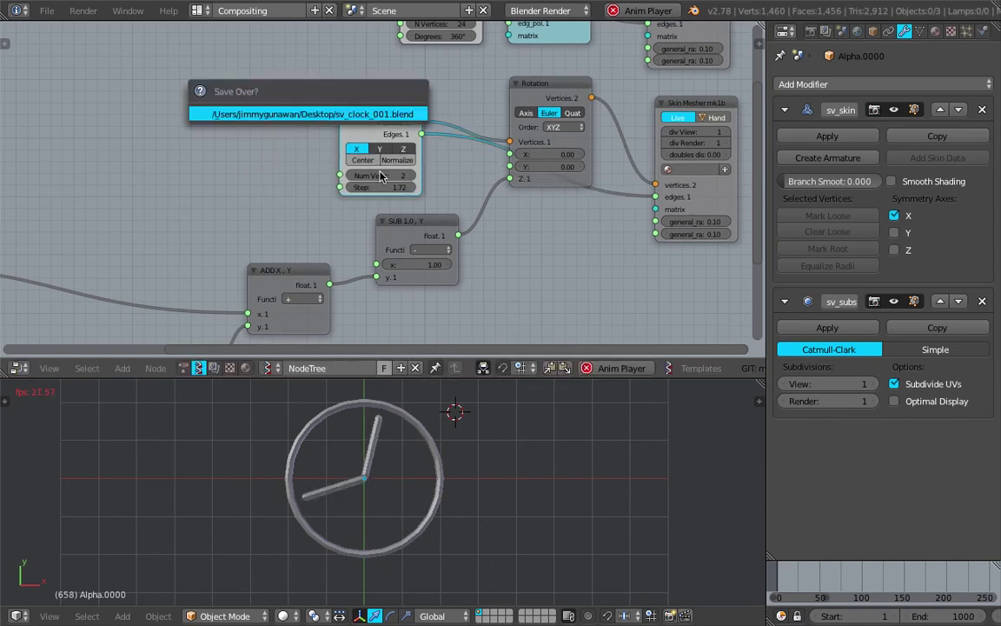
scroll(380, 177, up, 1)
key(Escape)
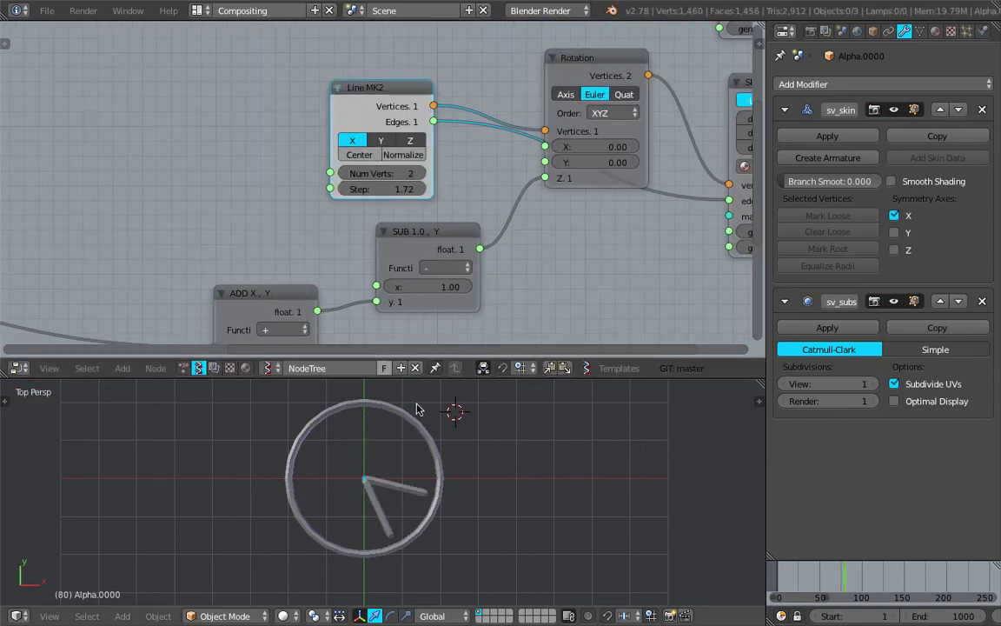
- Add a List Input node beside the Line MK2 node
key(shift+a)
click(222, 186)
text(list i)
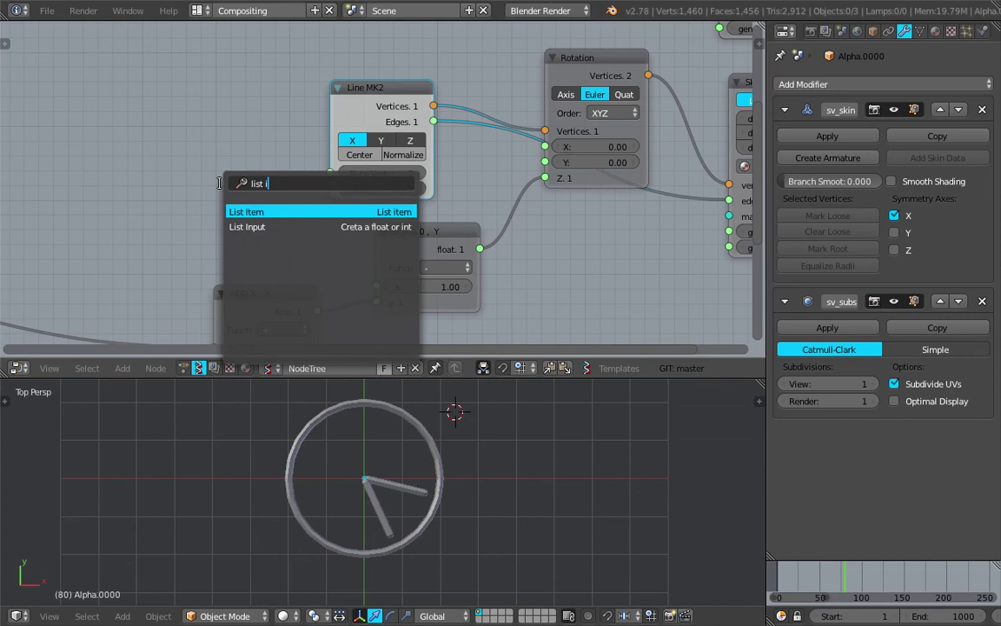
key(Down)
key(Return)
click(152, 141)
scroll(198, 162, up, 1)
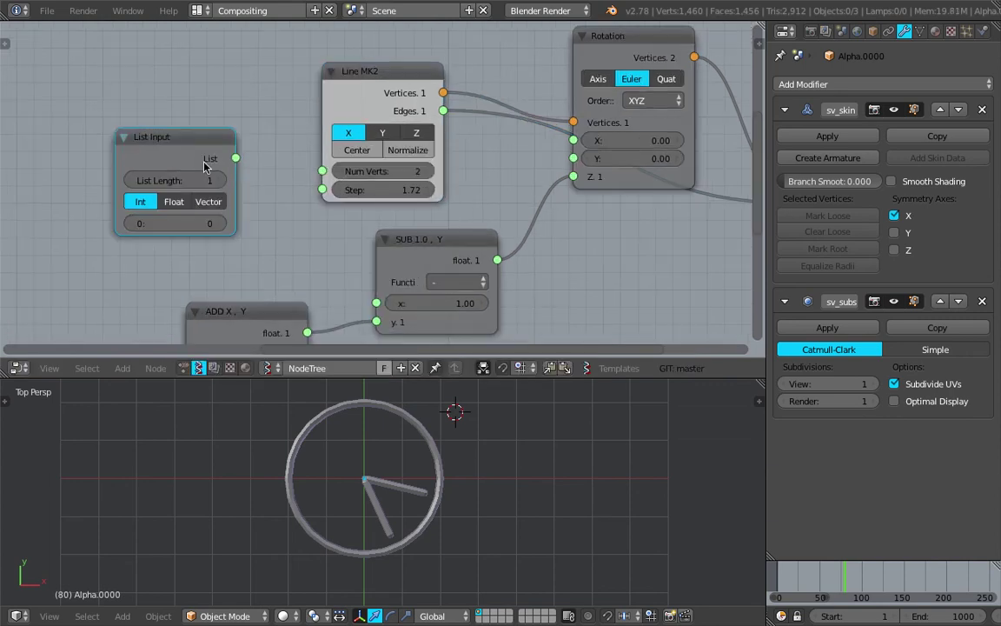
- Give List Input two Float values, 1.40 and 2.18, and connect its List output to Line MK2's Step input
drag(197, 180, 231, 141)
drag(215, 221, 214, 238)
text(2)
key(Return)
drag(252, 154, 322, 189)
drag(227, 232, 253, 250)
click(237, 250)
- Save the file and move the List Input node farther away from the Line MK2 node
click(210, 158)
key(ctrl+s)
drag(200, 158, 65, 127)
click(126, 147)
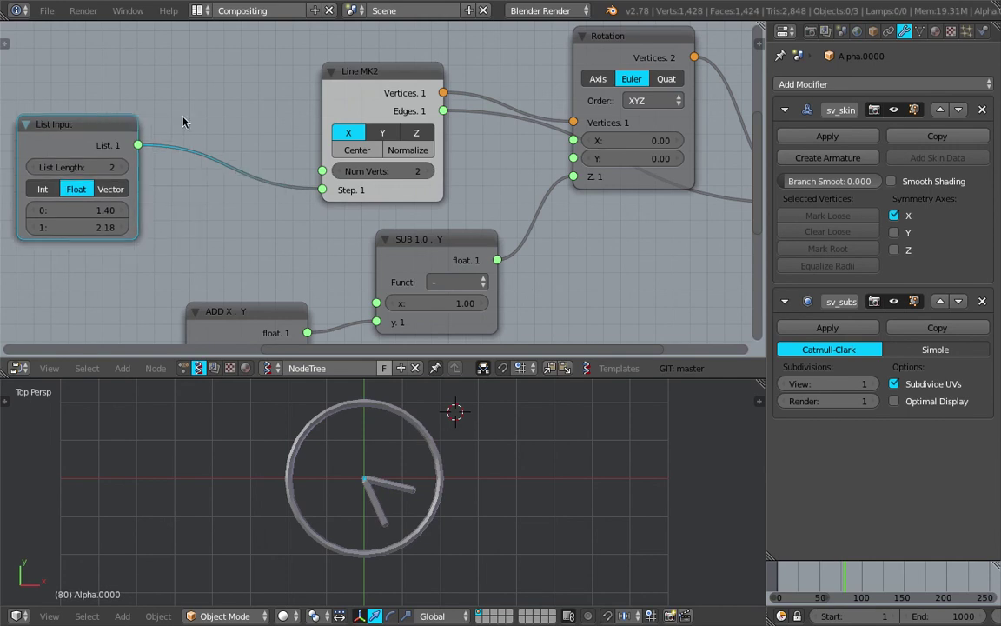
- Insert a List Split node into the link between the List Input node and Line MK2's Step input
key(shift+a)
click(183, 119)
text(spli)
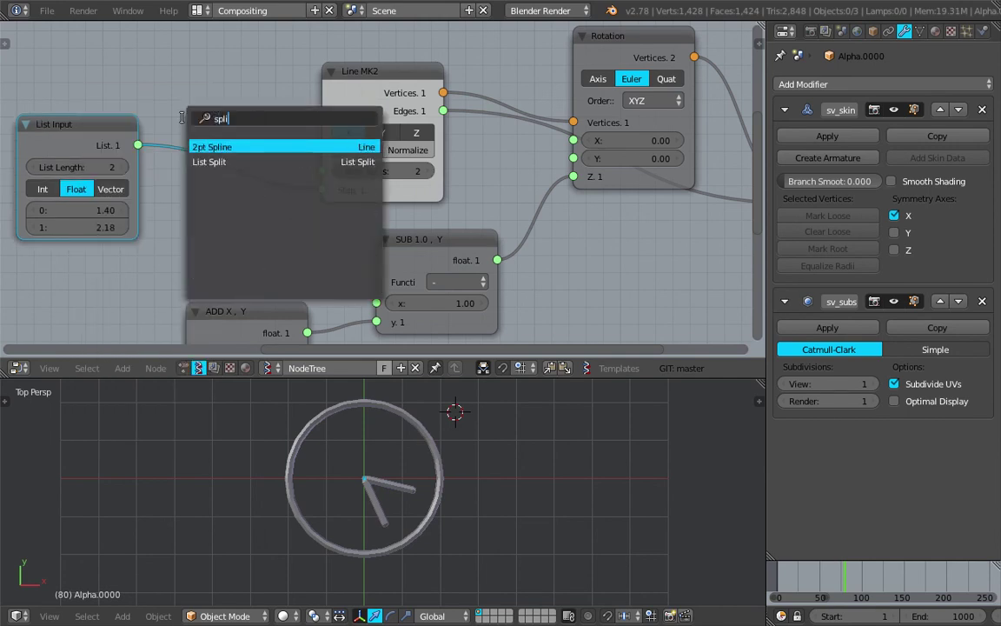
key(Down)
key(Return)
click(185, 124)
- Set the List Input values to 1.46 and 1.94 and play the animation
mouse_move(91, 216)
mouse_down()
mouse_move(130, 216)
mouse_move(54, 211)
mouse_move(133, 227)
mouse_move(92, 227)
mouse_move(104, 211)
mouse_move(89, 210)
mouse_up()
click(463, 467)
key(alt+a)
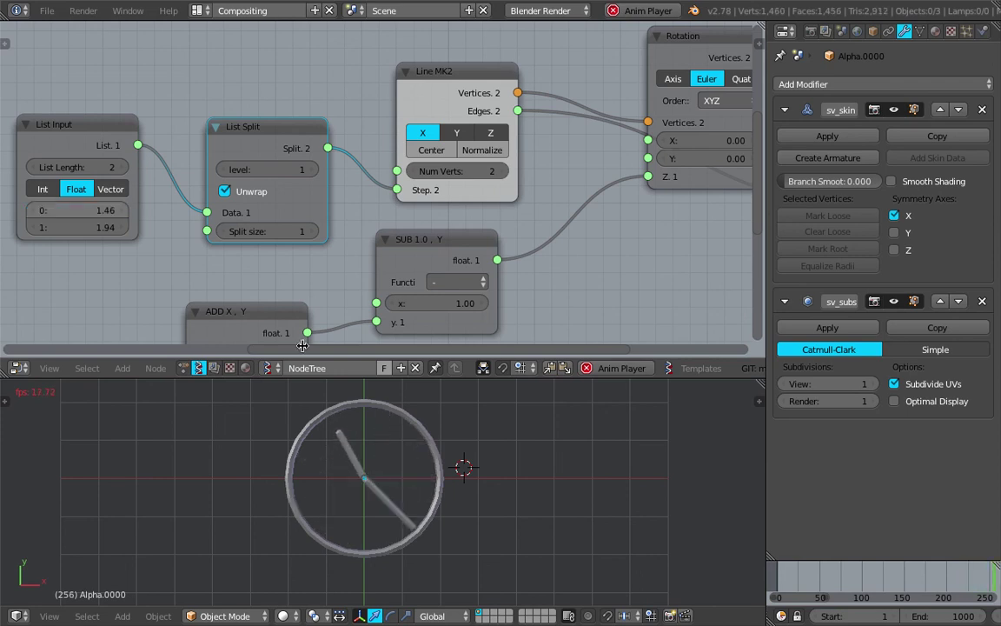
- Save the clock file with the two hand lengths in place
scroll(475, 275, down, 2)
middle_drag(430, 263, 471, 226)
key(ctrl+s)
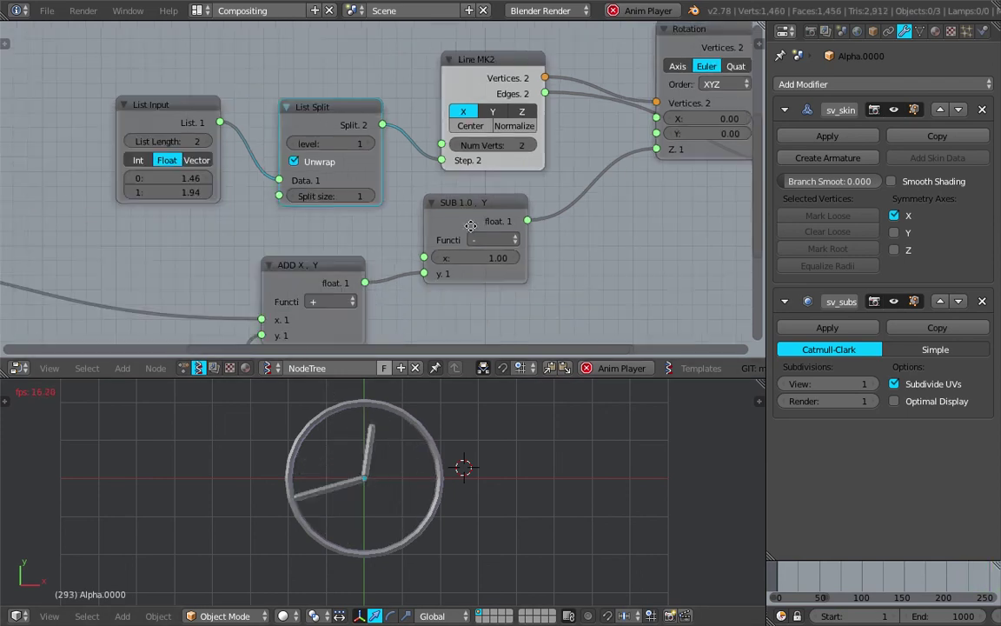
- Move the List Split node closer to the List Input node to tidy the hand-length branch
click(472, 226)
scroll(457, 232, down, 2)
scroll(335, 162, up, 1)
drag(323, 127, 310, 118)
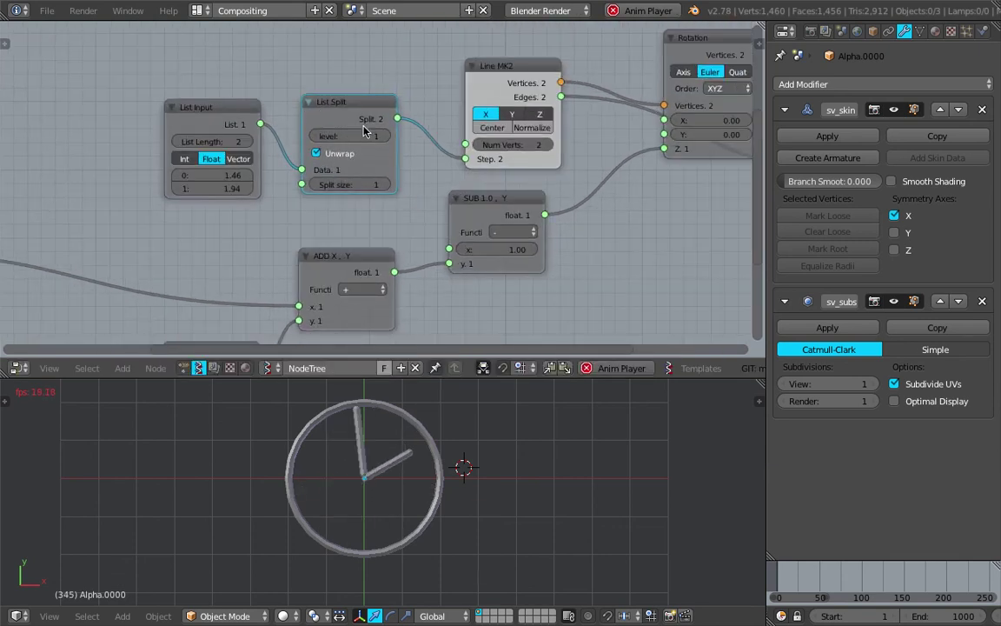
middle_drag(368, 185, 353, 145)
scroll(377, 182, down, 3)
middle_drag(379, 181, 298, 190)
click(378, 72)
middle_drag(278, 120, 267, 146)
scroll(196, 122, up, 1)
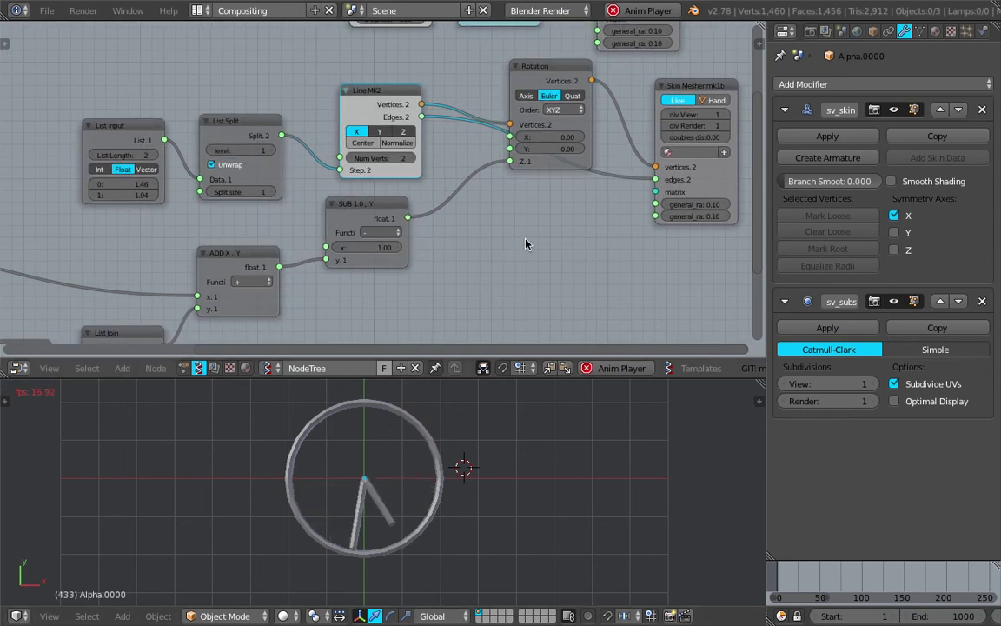
- Stop the animation and move the Rotation node and the hands' Skin Mesher node closer to the Line MK2 node
key(Escape)
drag(558, 77, 535, 120)
middle_drag(606, 136, 502, 156)
drag(585, 112, 546, 143)
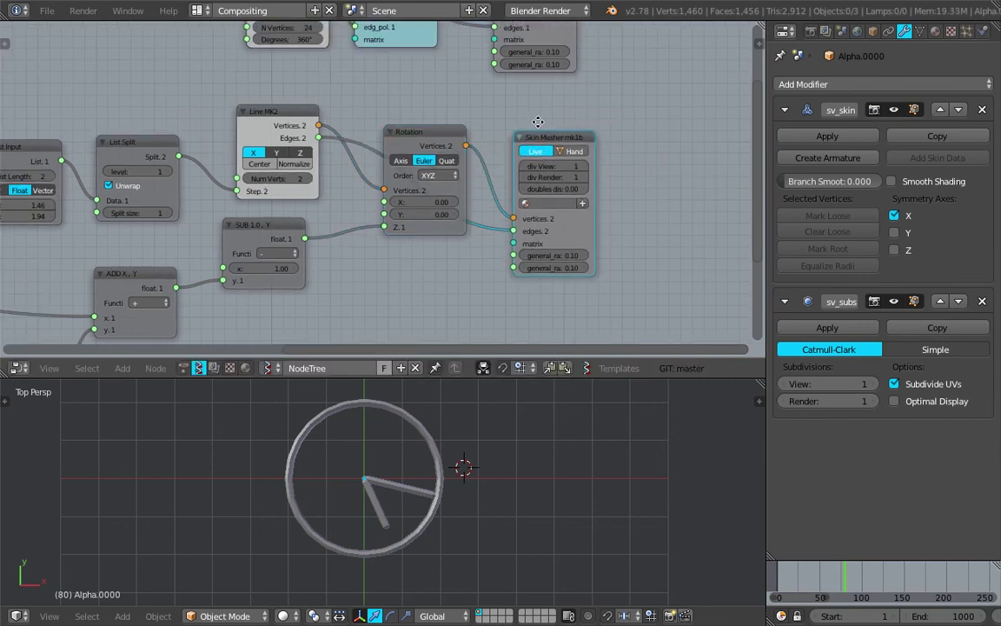
- Delete the unneeded viewer node in the rim branch and reposition the Circle node and the rim's Skin Mesher node
middle_drag(567, 34, 548, 111)
drag(547, 112, 600, 110)
drag(403, 108, 442, 137)
key(x)
mouse_move(250, 64)
mouse_down()
mouse_move(327, 92)
mouse_move(403, 93)
mouse_up()
middle_drag(379, 267, 450, 207)
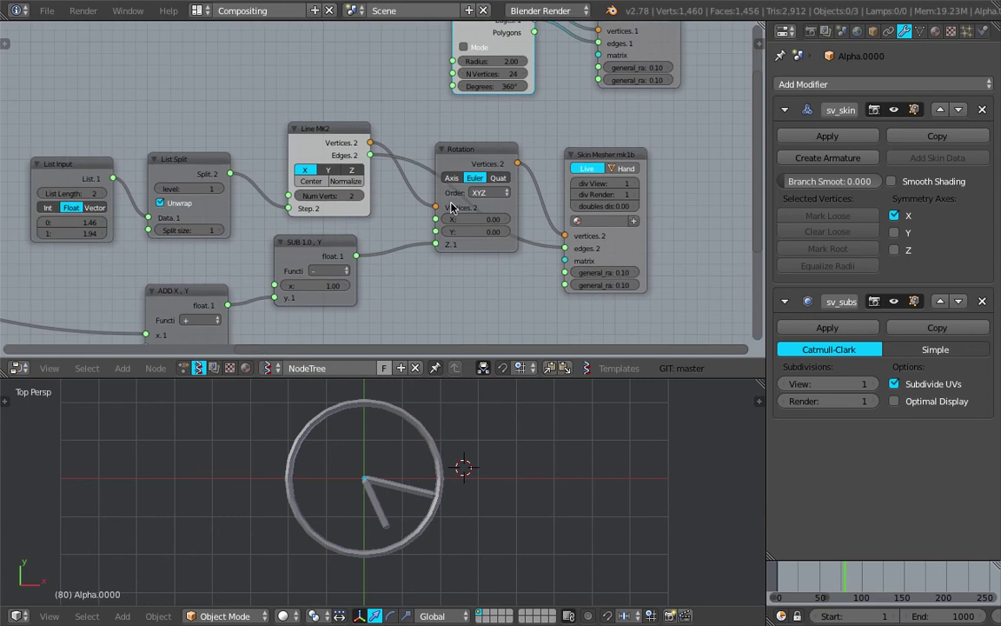
- Give the node tree a fake user and reposition the Circle node beside the rim's Skin Mesher node
click(383, 366)
scroll(415, 472, down, 5)
scroll(375, 128, down, 5)
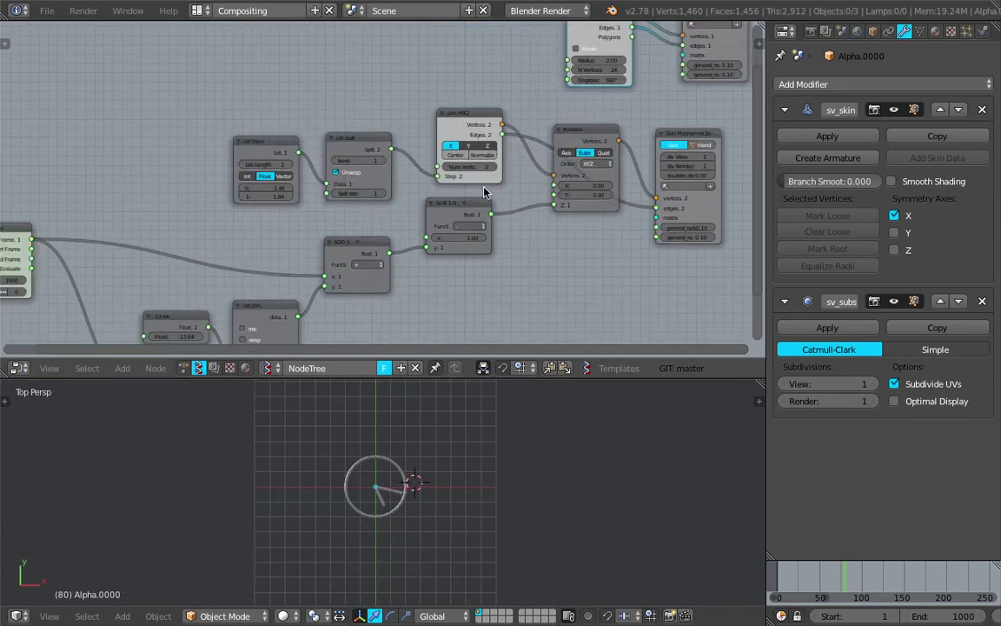
key(g)
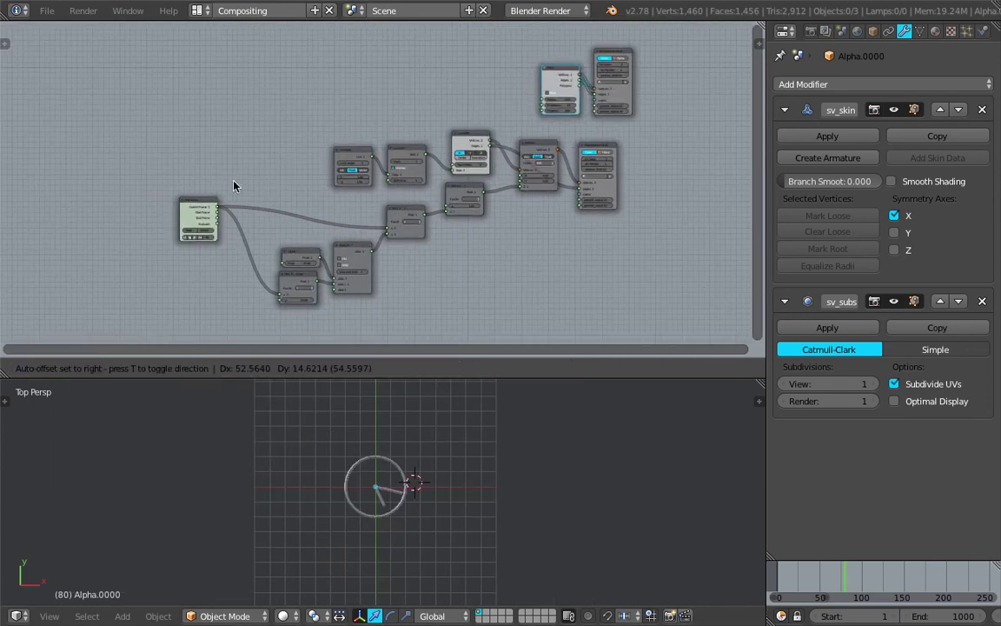
click(252, 186)
key(g)
click(543, 74)
scroll(362, 498, up, 2)
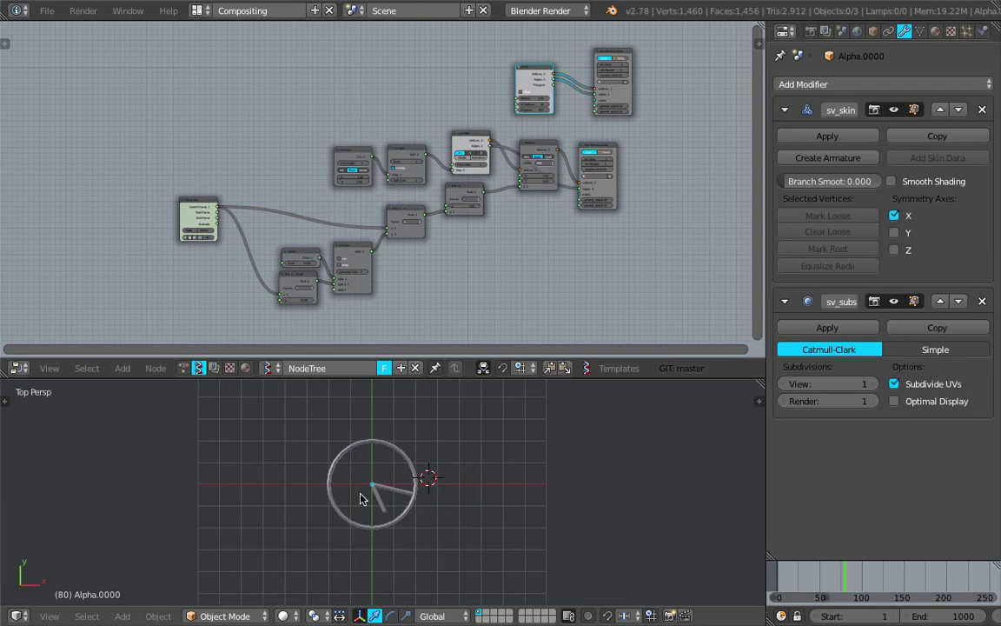
scroll(455, 423, up, 3)
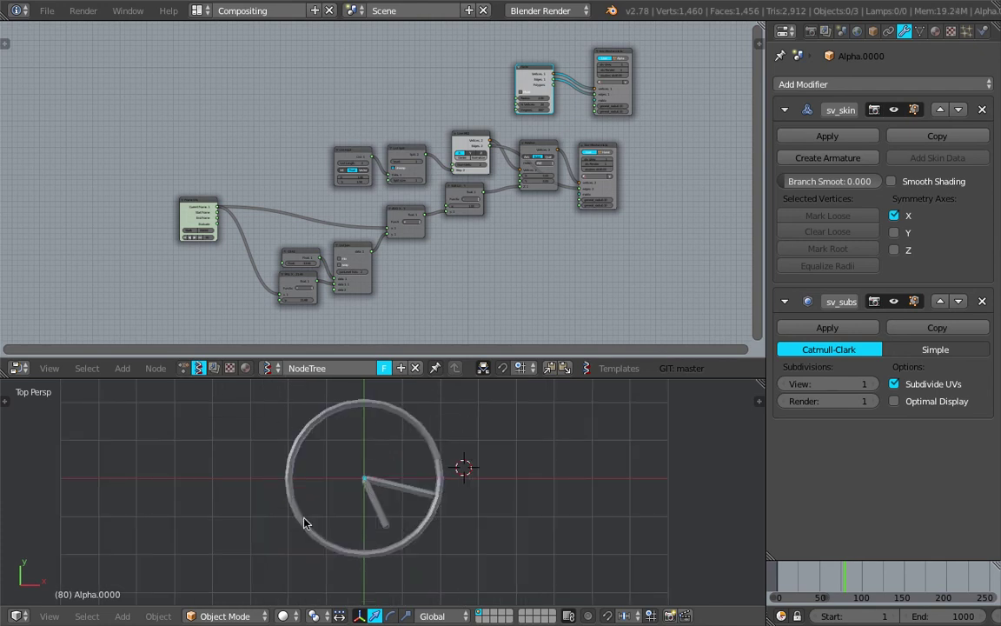
- Try a smaller second value in the List Input node to shorten the longer clock hand
middle_drag(493, 154, 430, 136)
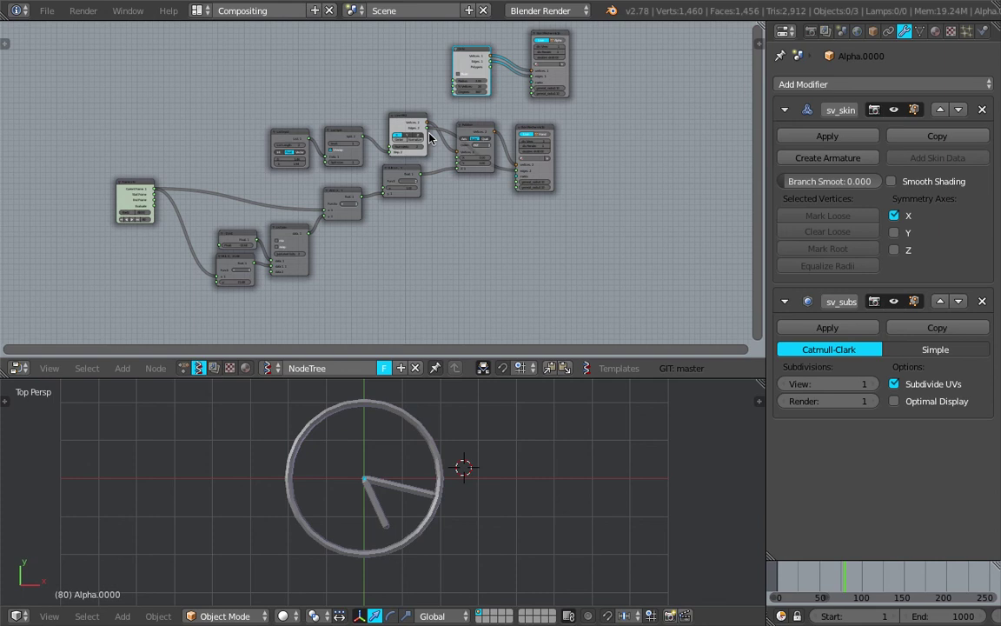
scroll(477, 465, up, 2)
scroll(476, 465, down, 2)
click(476, 462)
scroll(495, 81, up, 2)
scroll(495, 81, up, 4)
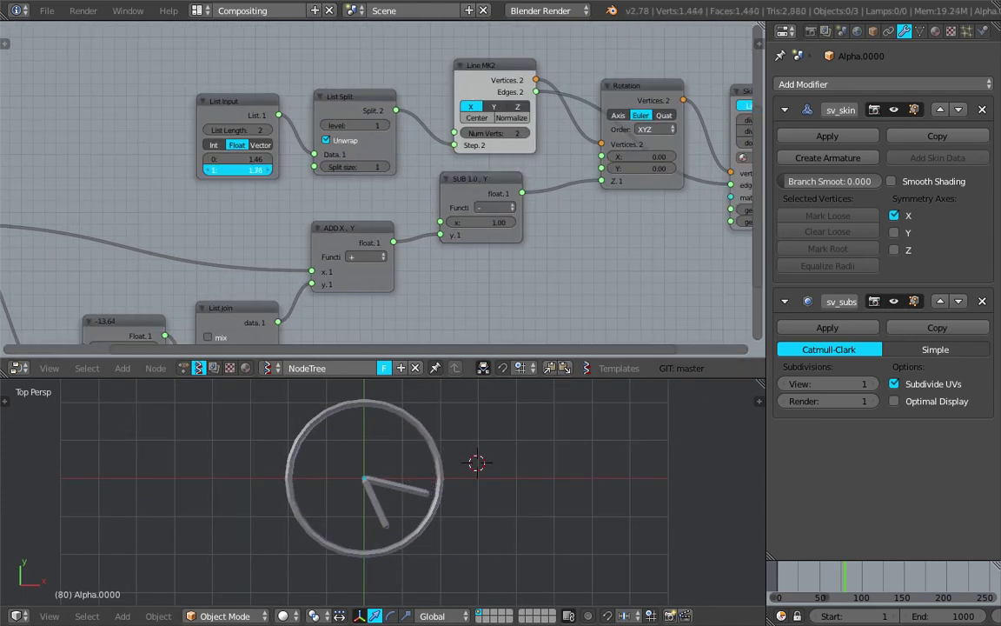
- Save the file and rename the node tree as Clock
key(ctrl+s)
click(431, 271)
scroll(458, 282, down, 4)
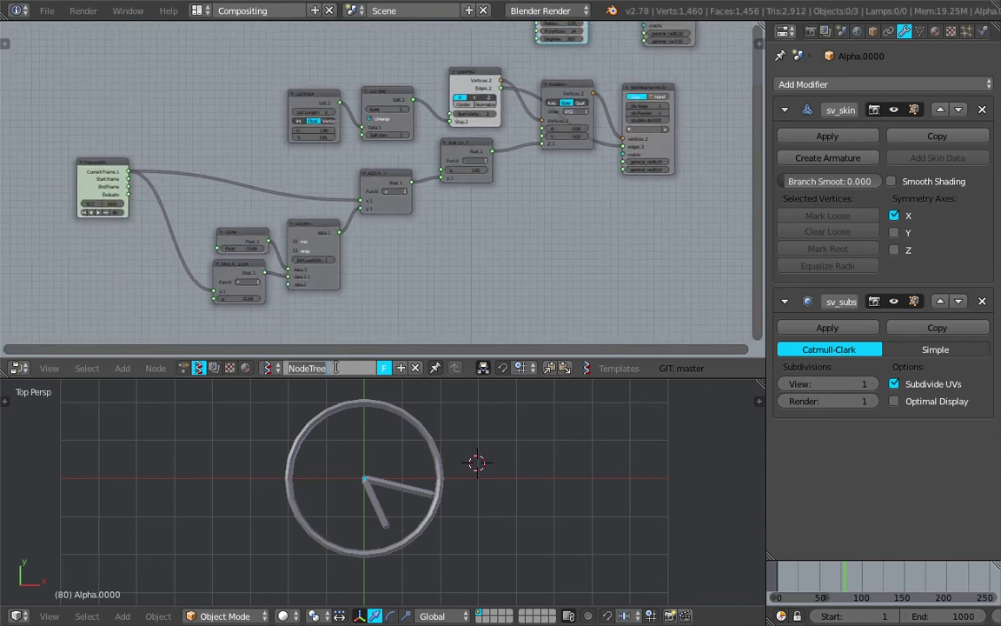
scroll(474, 152, down, 2)
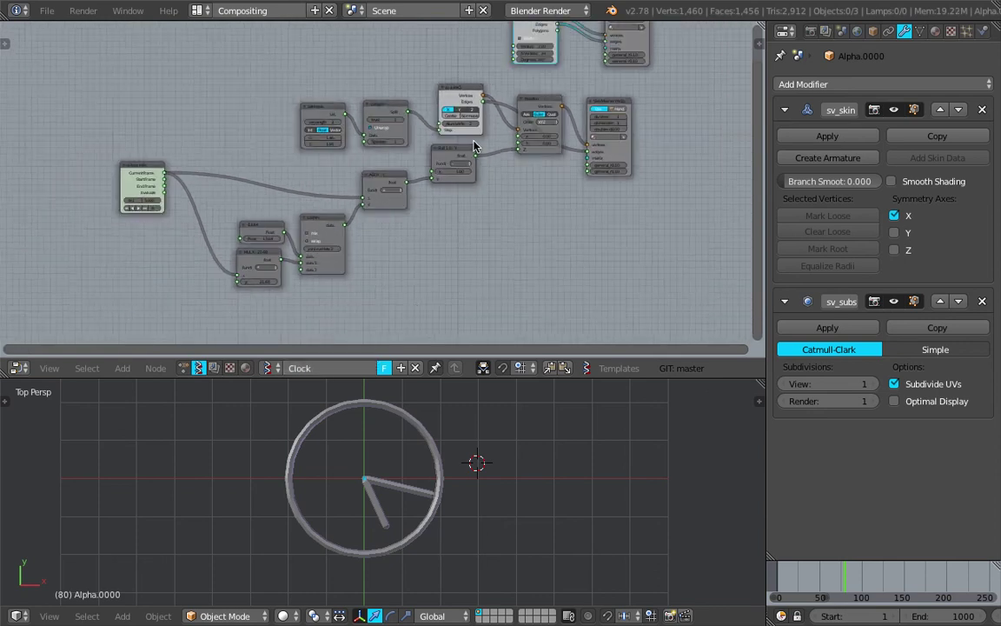
- Reposition the frame info node, move the hands' Skin Mesher node farther from the Rotation node, and save the file
key(g)
click(171, 180)
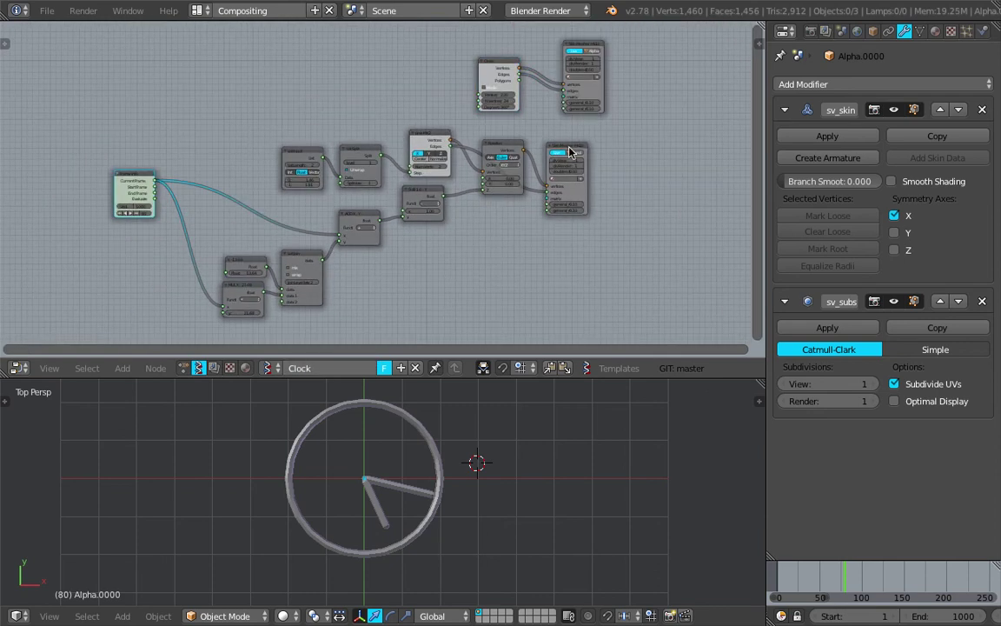
key(g)
click(581, 154)
drag(581, 154, 616, 167)
middle_drag(485, 146, 499, 113)
key(ctrl+s)
click(547, 128)
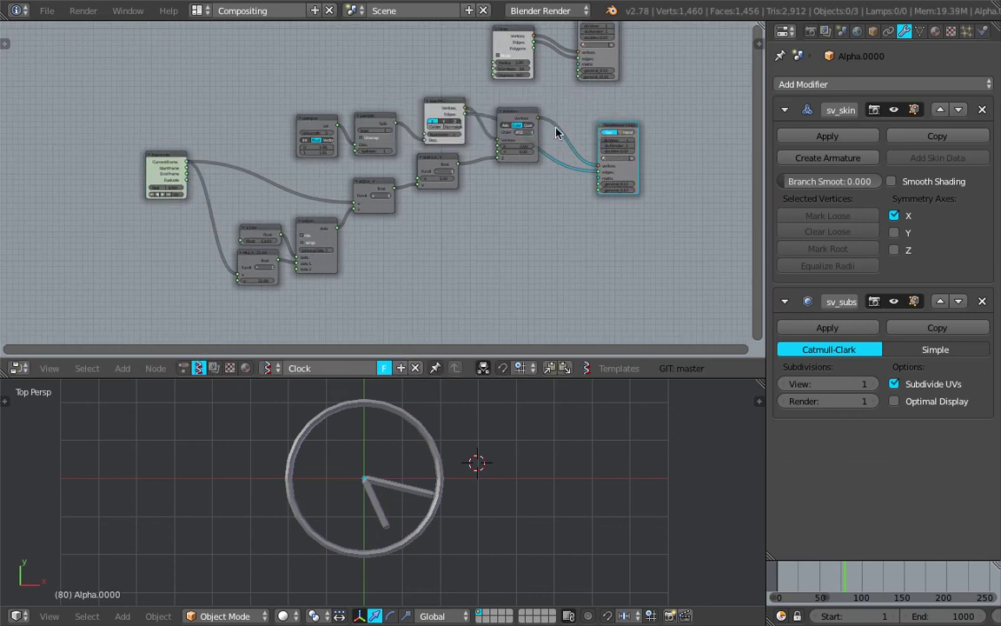